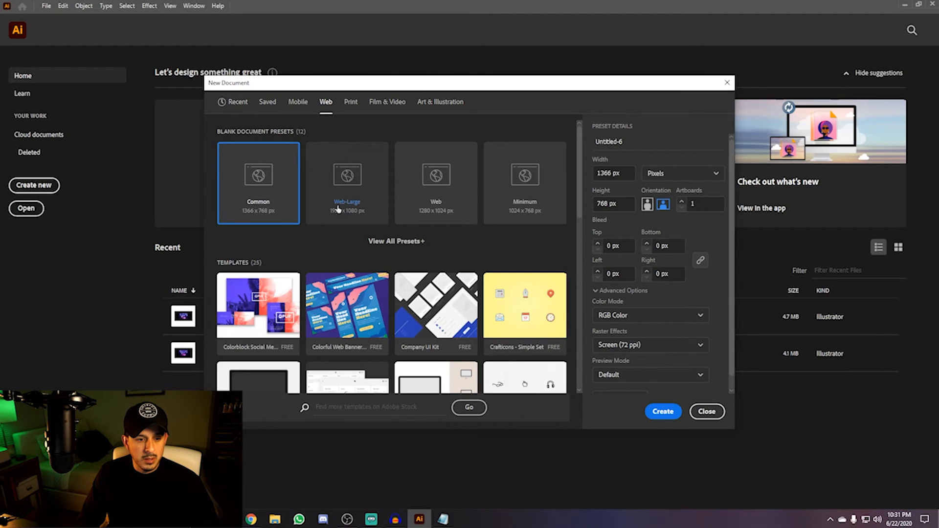
Create a new document named "Neon Tubes" from the Web-Large 1920 x 1080 px preset.
click(335, 220)
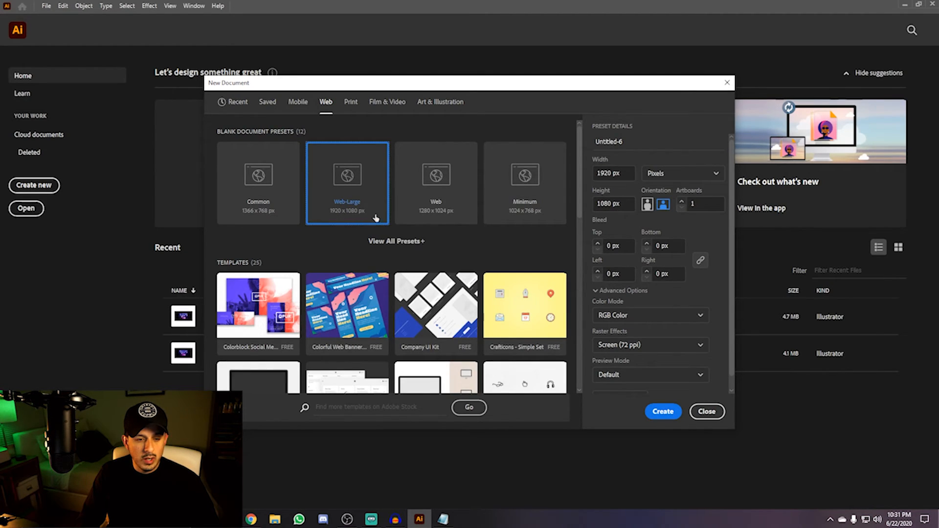
click(634, 141)
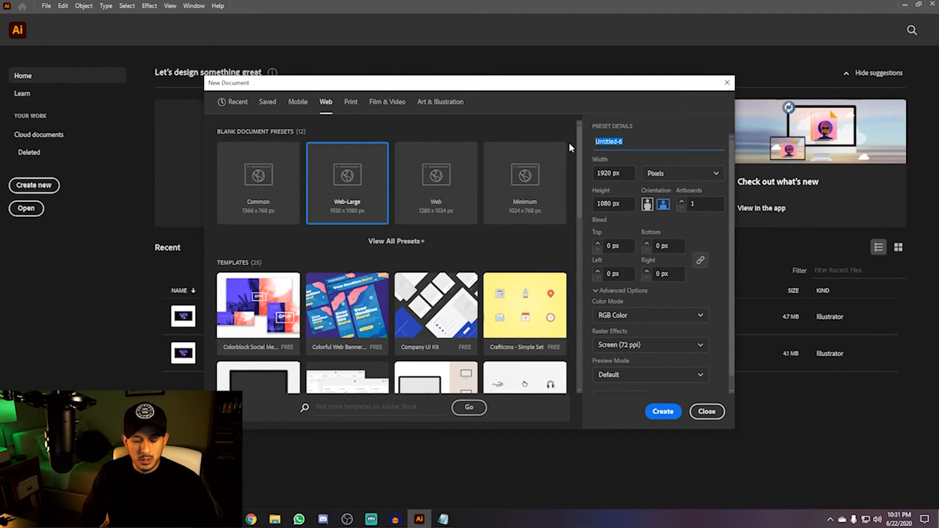
text(Neon Tubes)
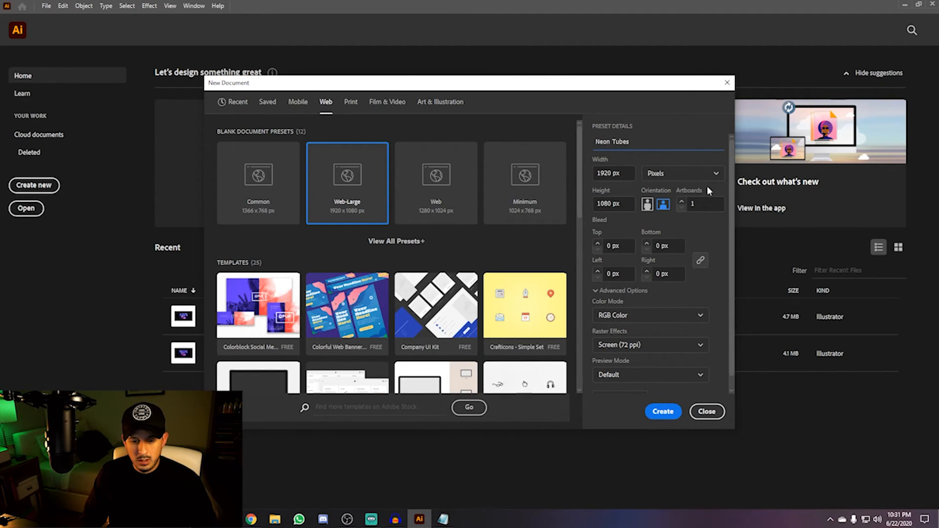
click(663, 413)
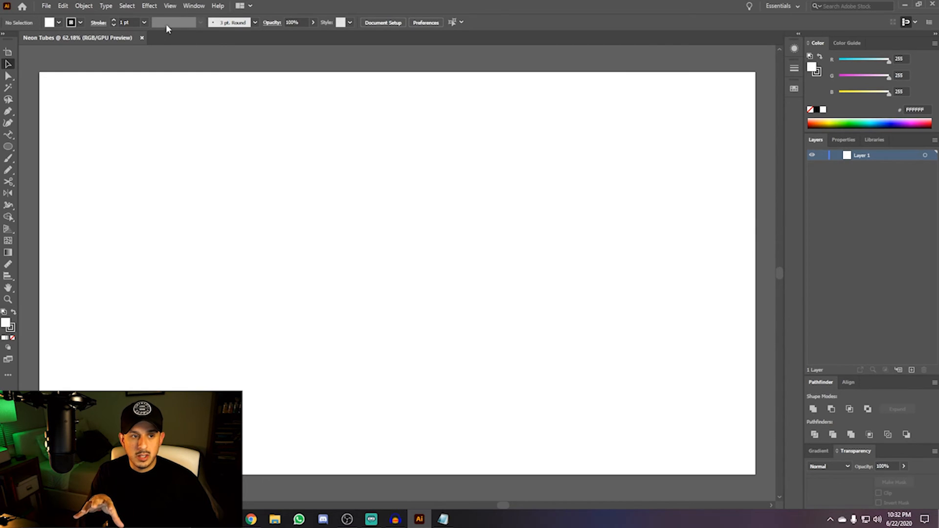
click(190, 5)
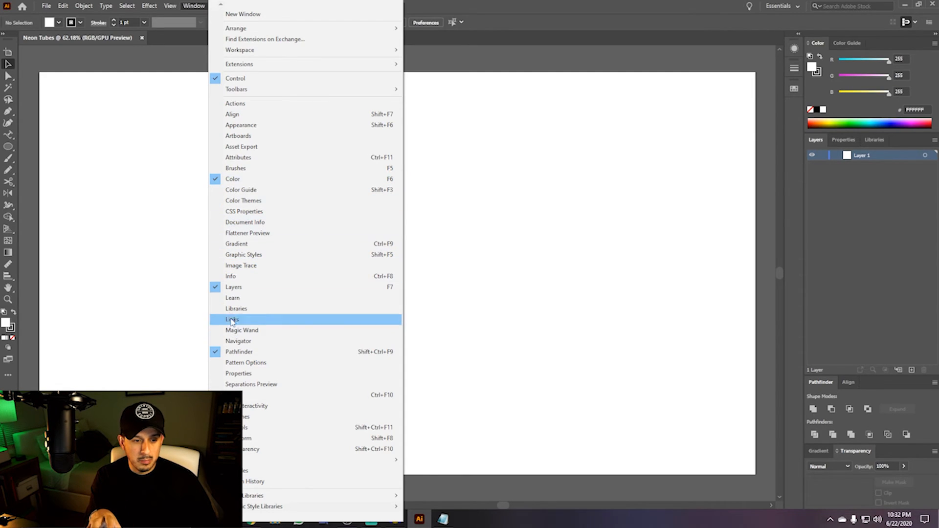
click(230, 168)
mouse_move(524, 113)
mouse_down()
mouse_move(802, 95)
mouse_move(838, 49)
mouse_move(832, 147)
mouse_move(830, 135)
mouse_move(446, 157)
mouse_up()
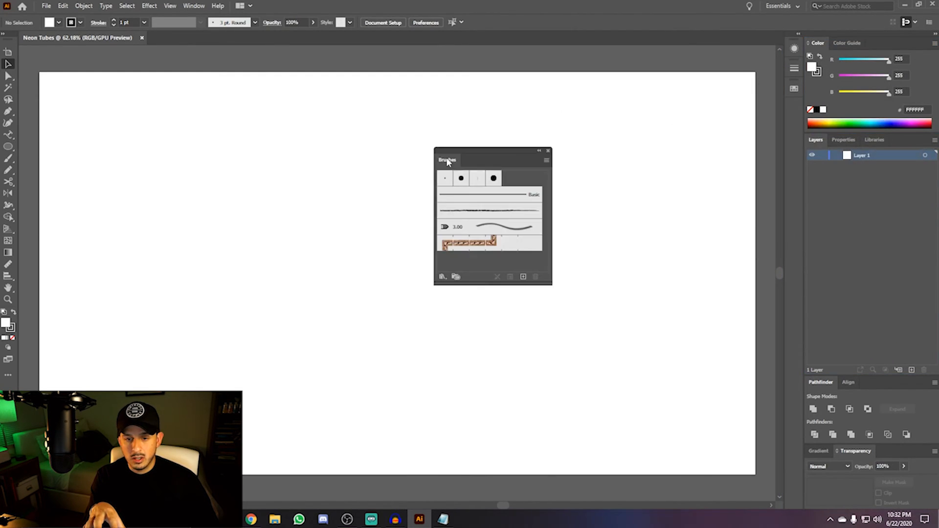
click(549, 152)
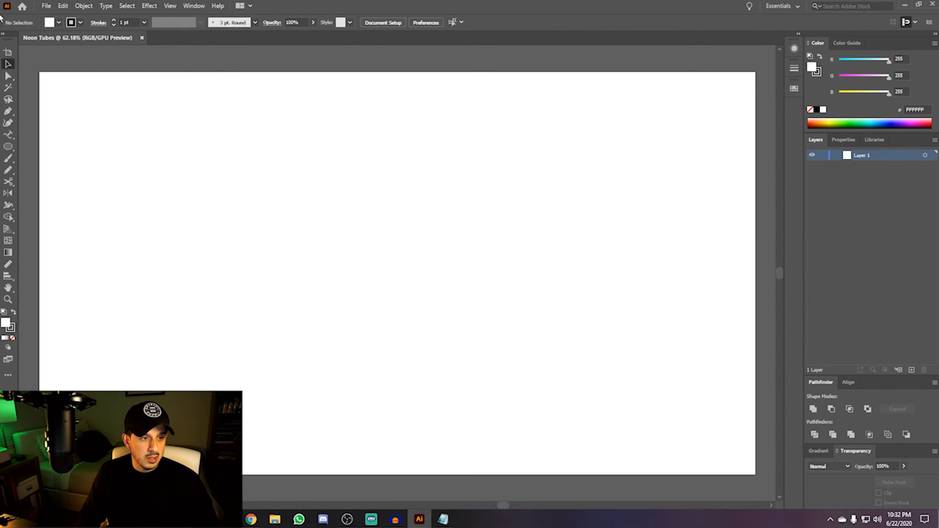
click(195, 8)
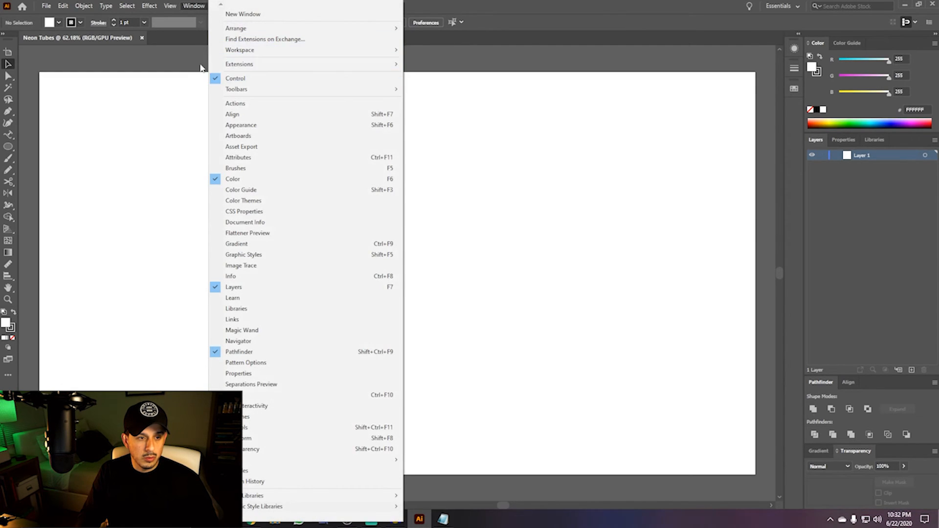
click(179, 62)
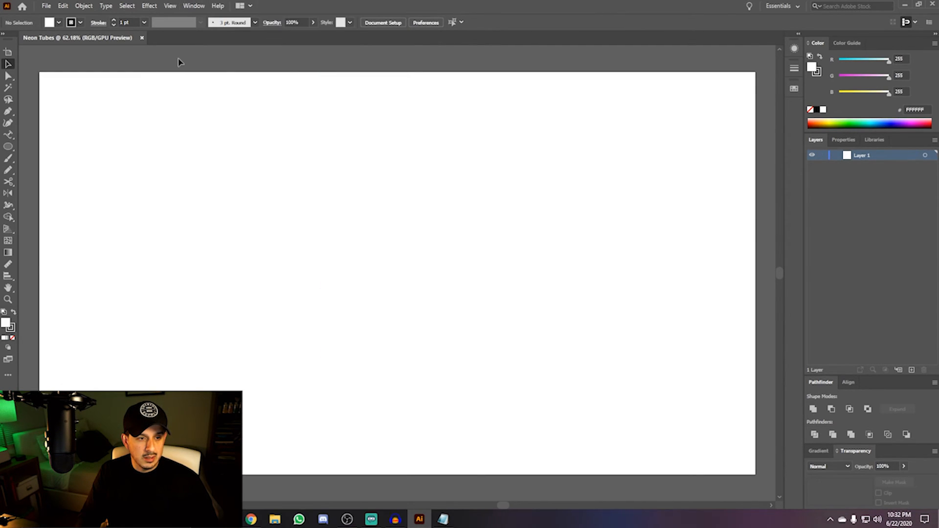
Rename Layer 1 as "Background".
double_click(862, 156)
text(B)
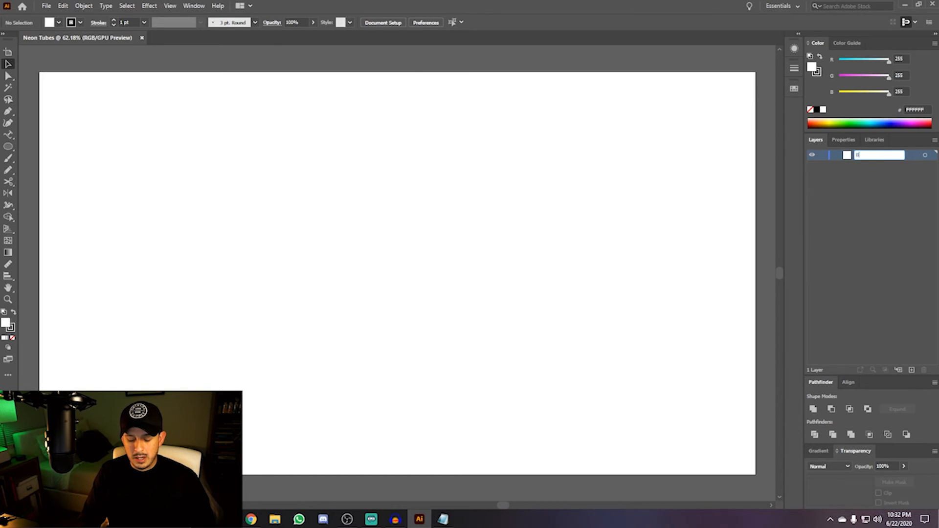
text(ackground)
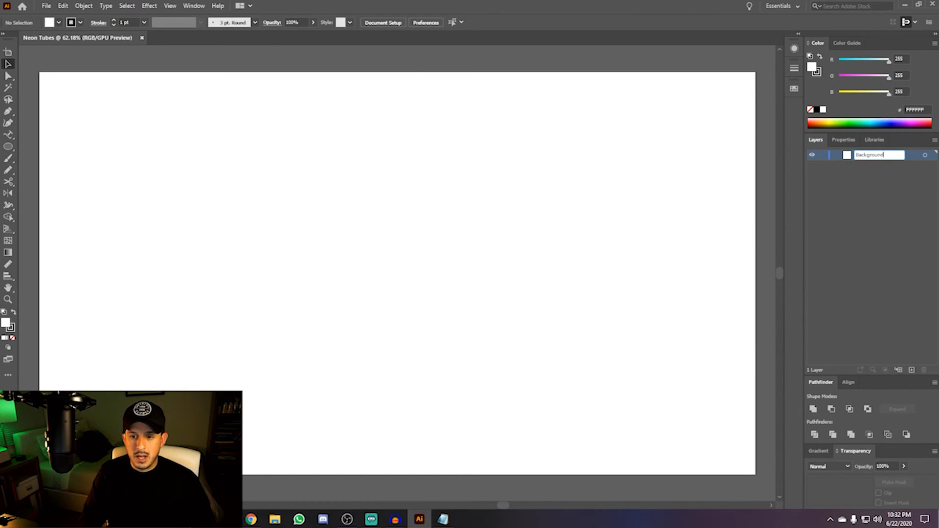
key(Return)
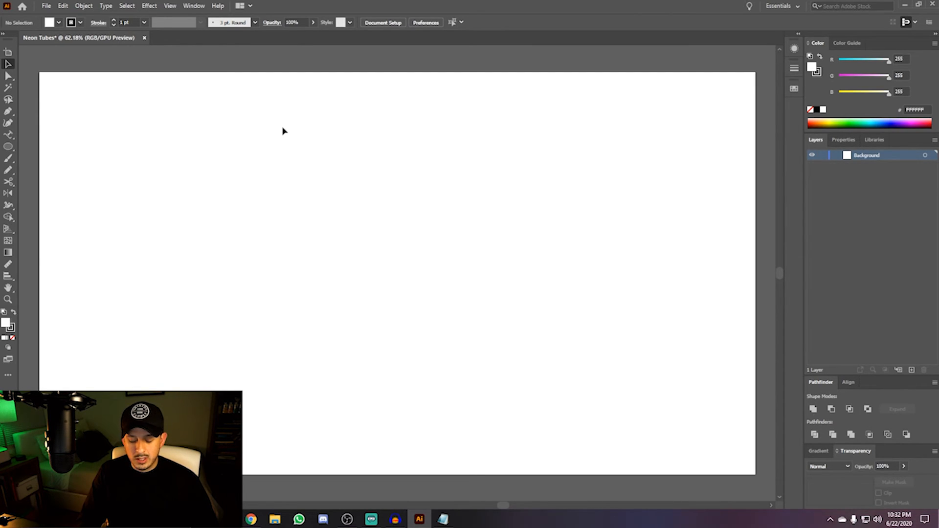
Create a 1920 x 1080 px rectangle covering the whole artboard and fill it with black.
key(m)
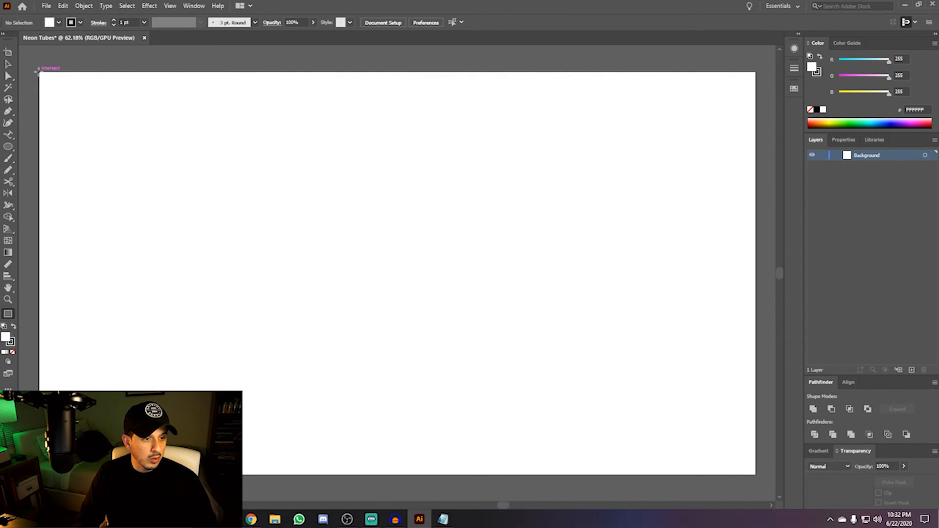
click(38, 71)
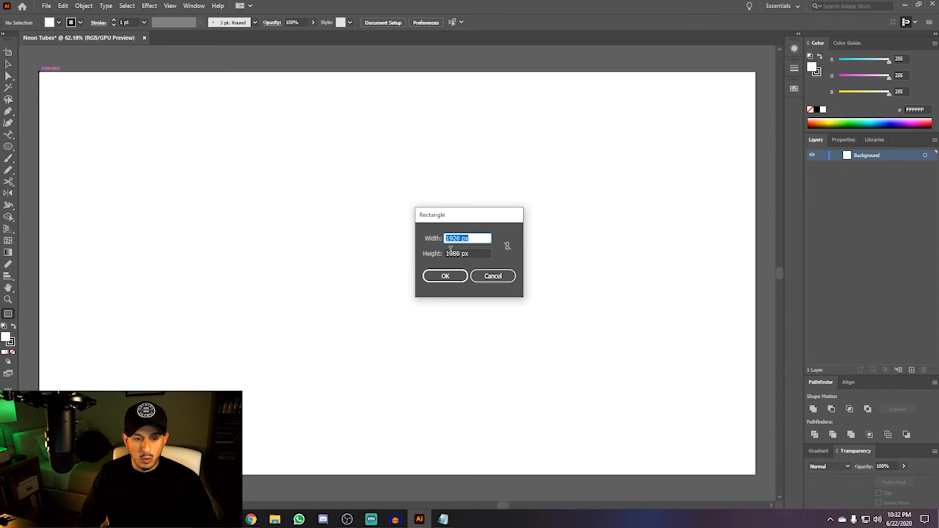
click(444, 277)
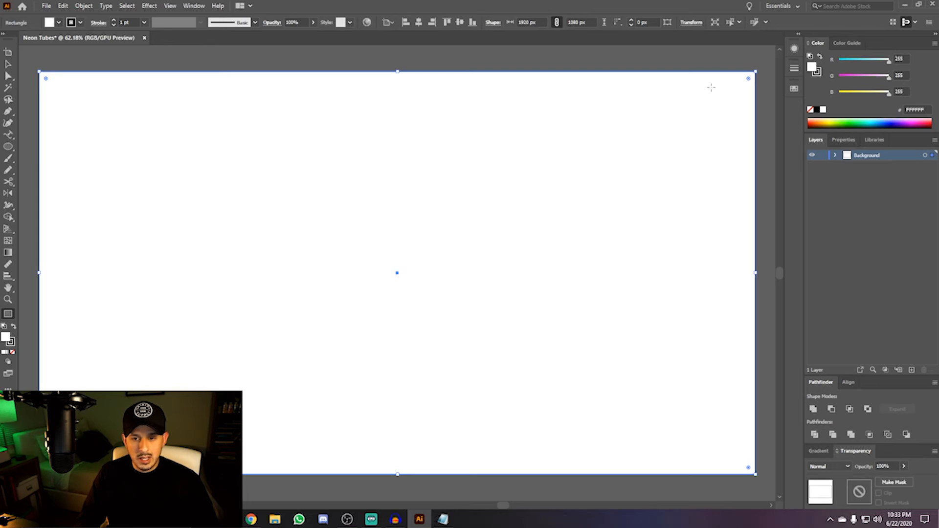
click(817, 109)
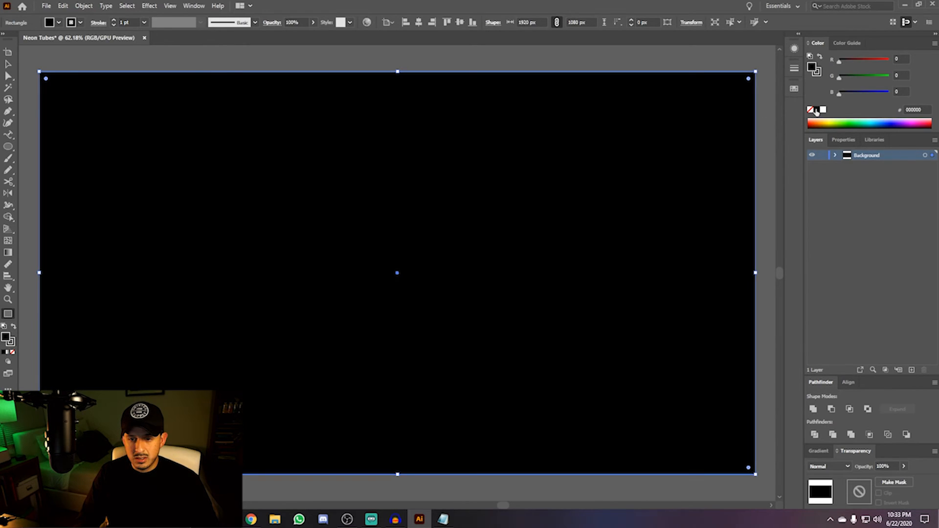
Lock the Background layer and add a new layer above it named "Text: Neon".
click(822, 157)
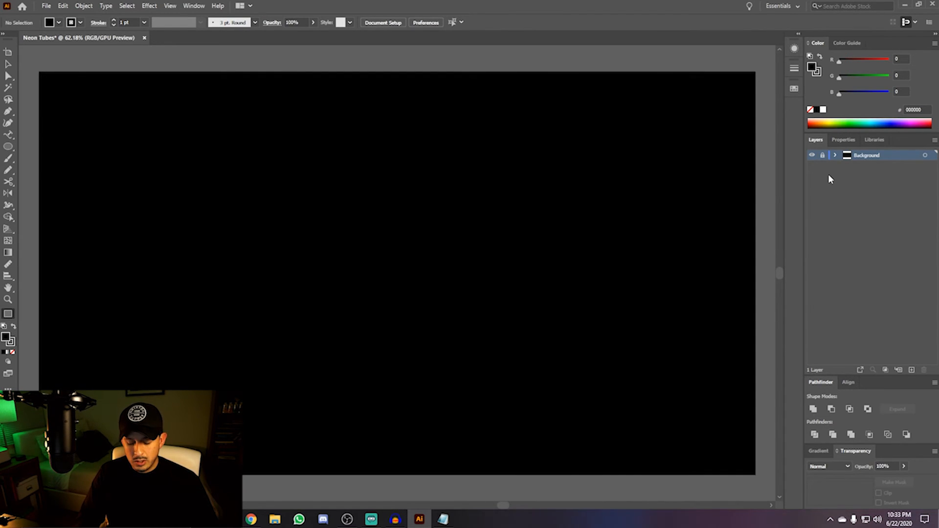
key(ctrl+l)
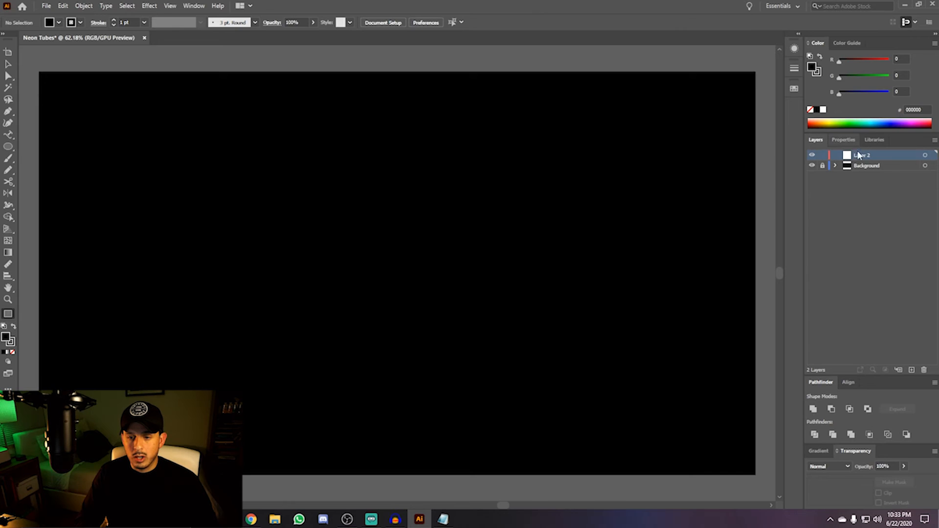
double_click(862, 156)
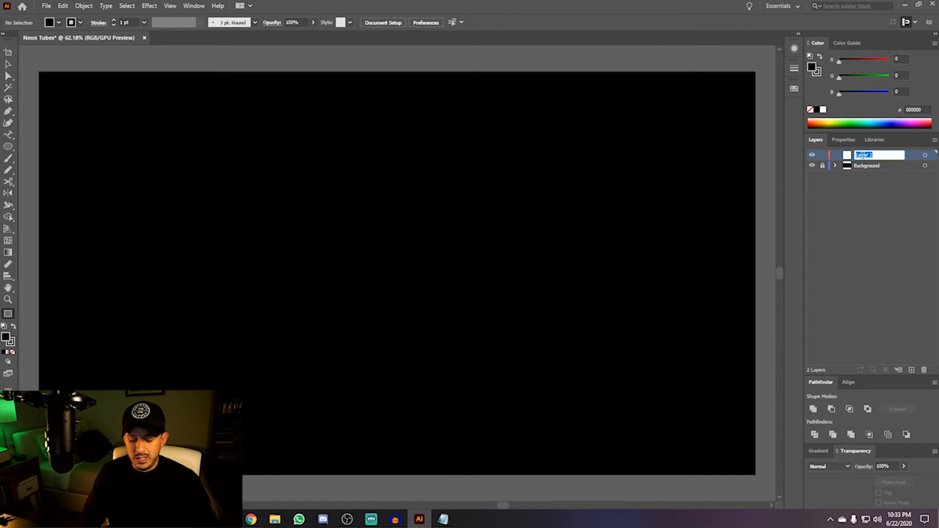
text(Text: Neon)
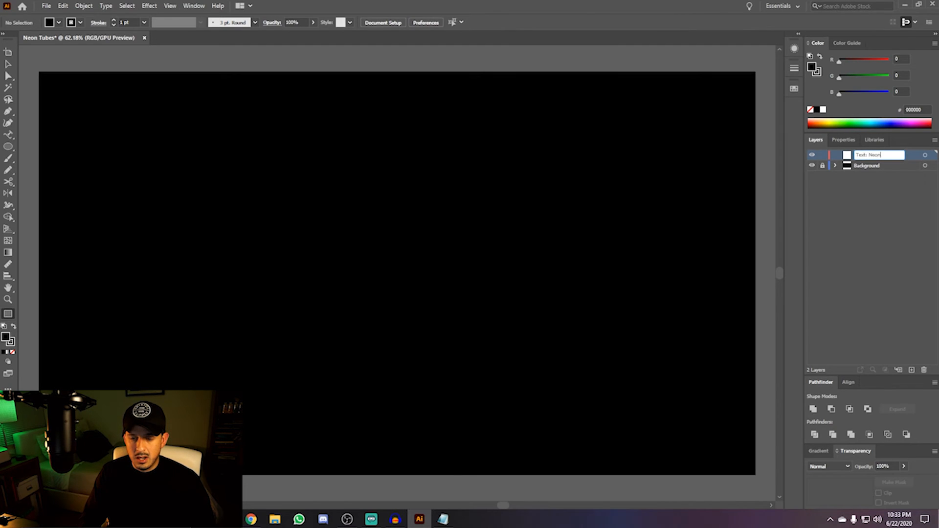
key(Return)
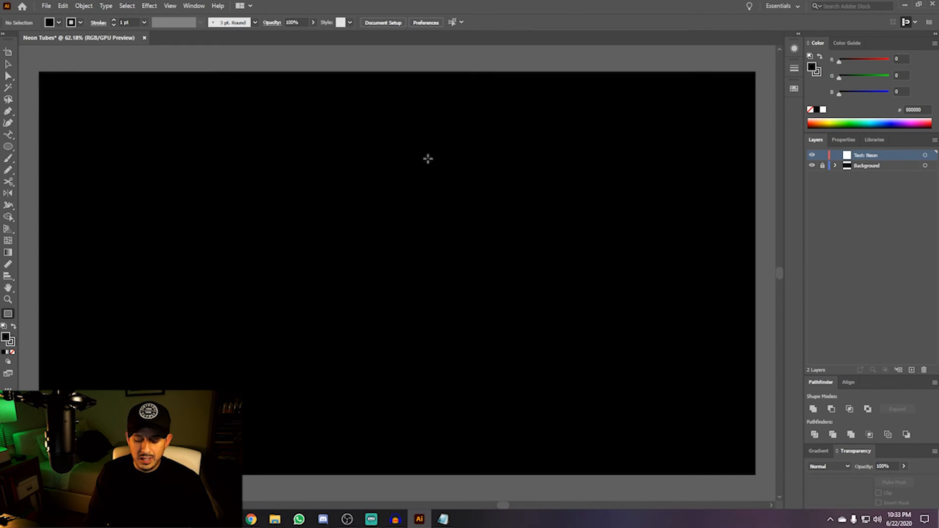
Add the point text "NEON" in the upper part of the artboard and fill it with white.
key(t)
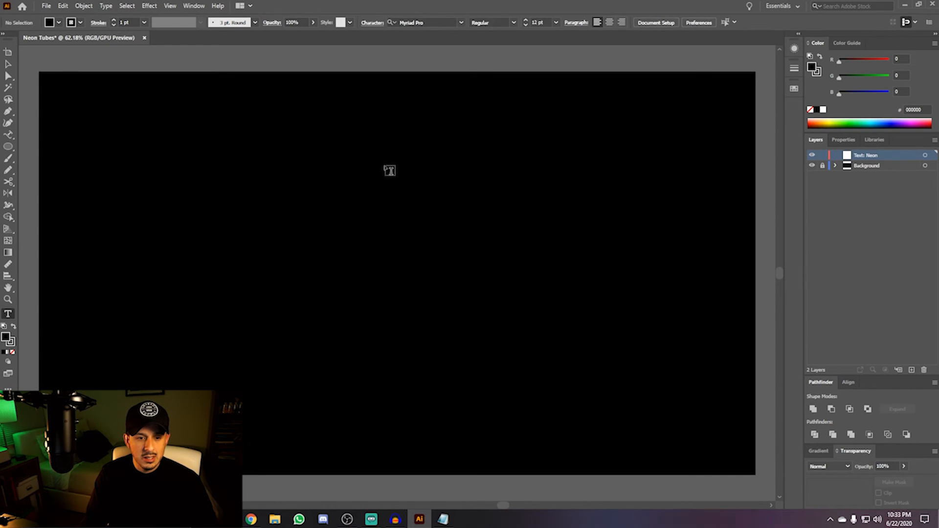
click(343, 177)
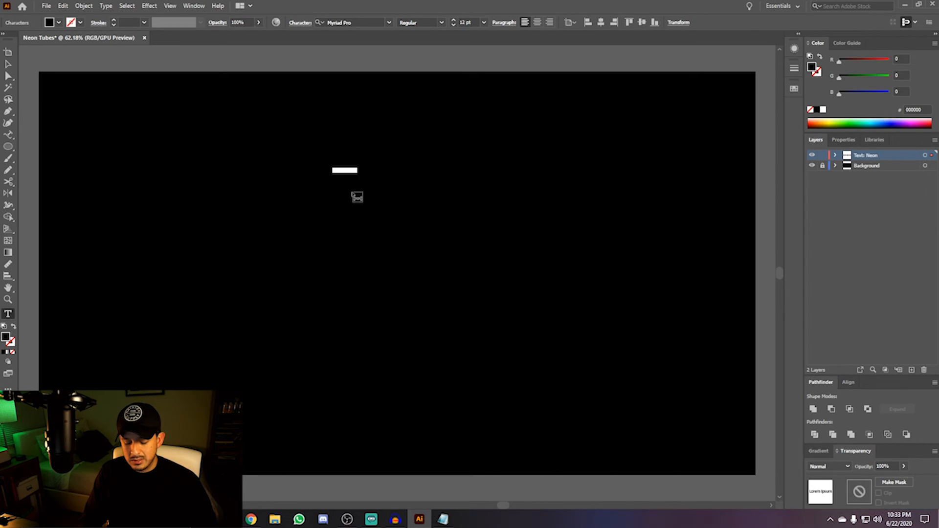
text(N)
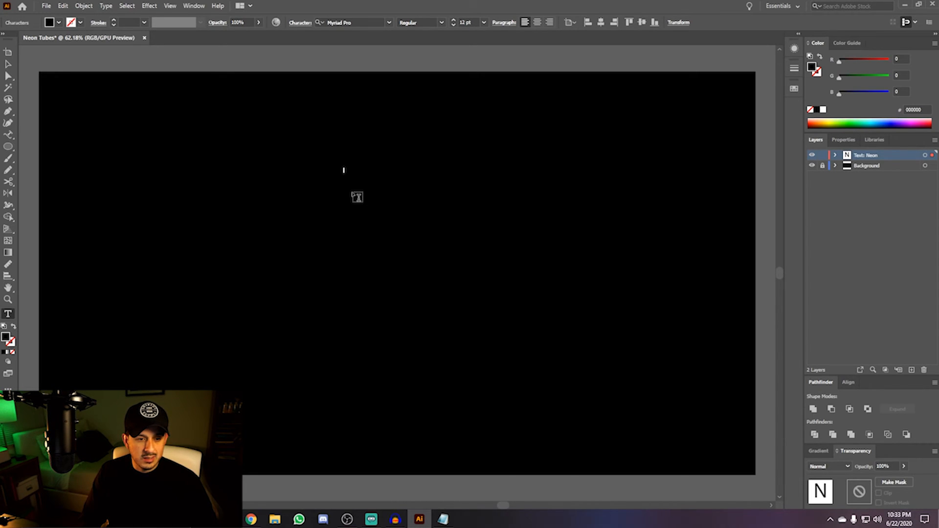
text(EON)
key(Escape)
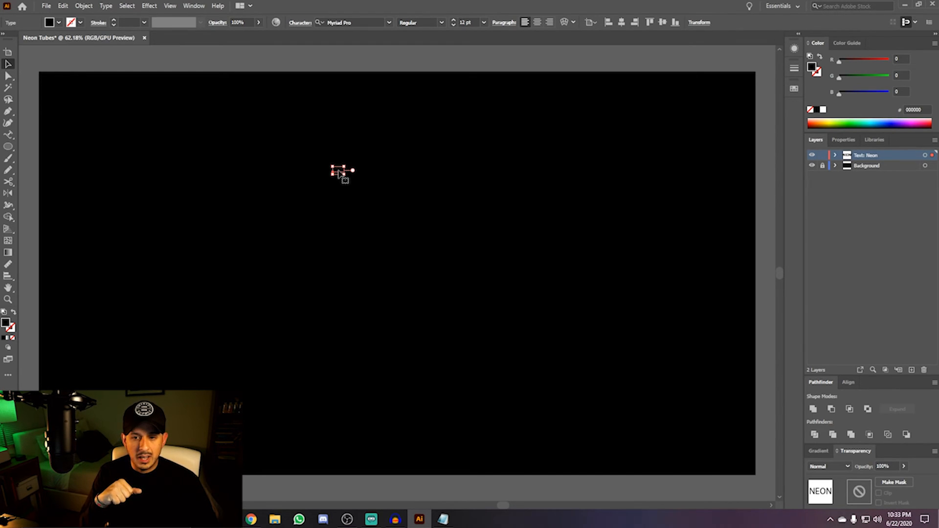
click(824, 111)
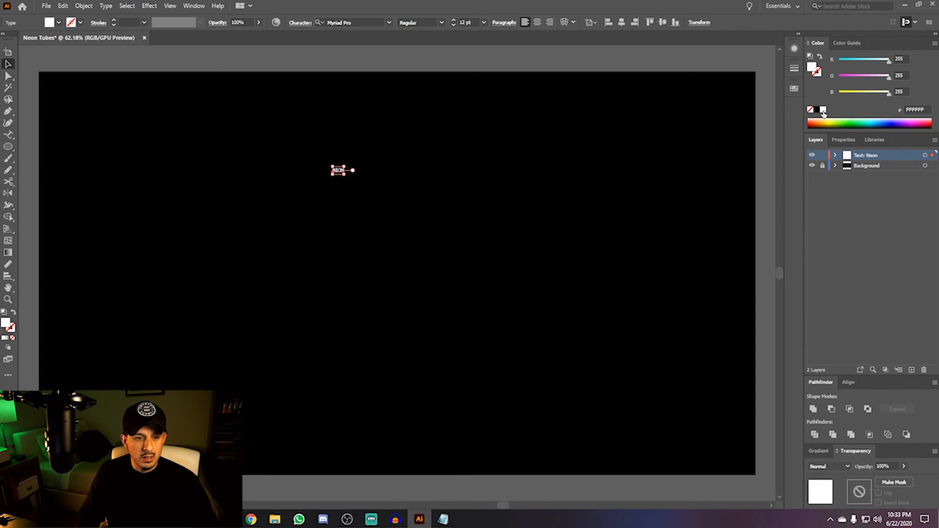
Set the font size of the NEON text to 320 pt.
click(844, 140)
drag(844, 358, 826, 361)
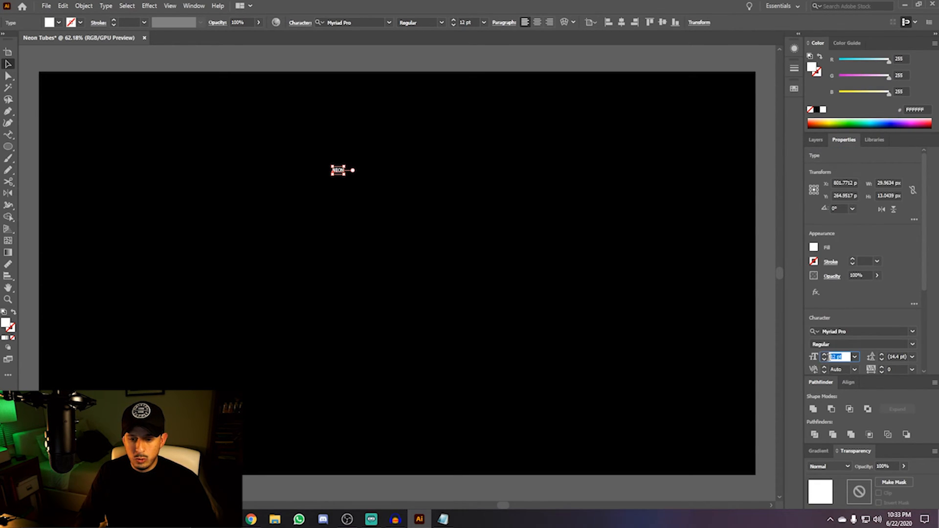
text(320)
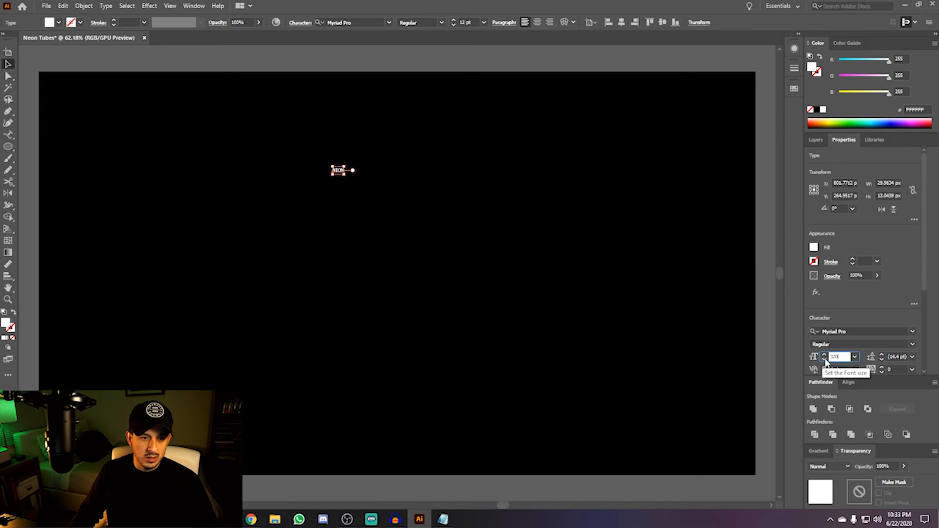
key(Return)
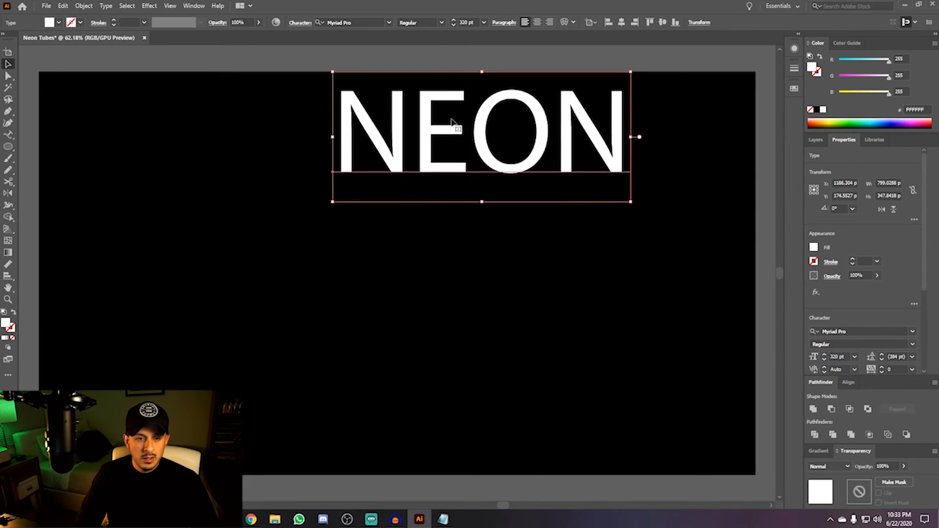
Center the NEON text horizontally on the artboard and place it slightly above the artboard's middle.
drag(450, 132, 361, 181)
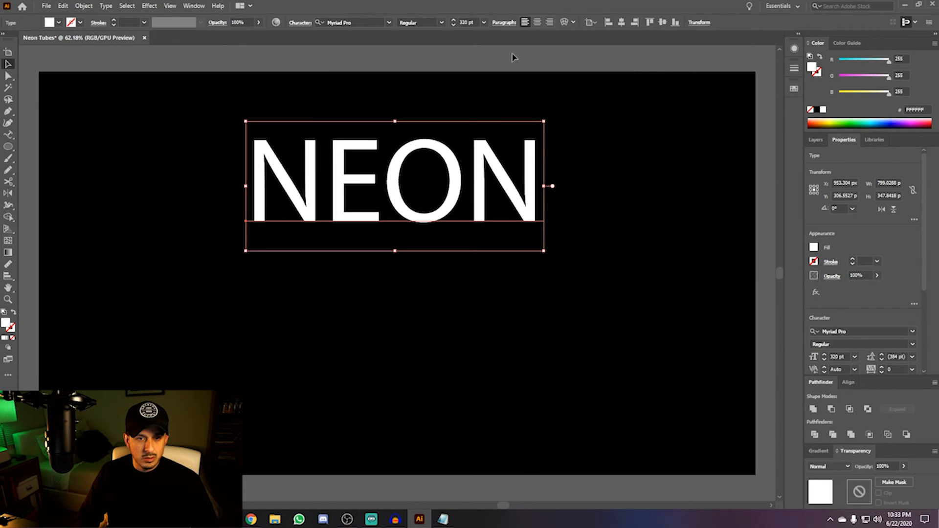
click(621, 23)
drag(399, 202, 400, 224)
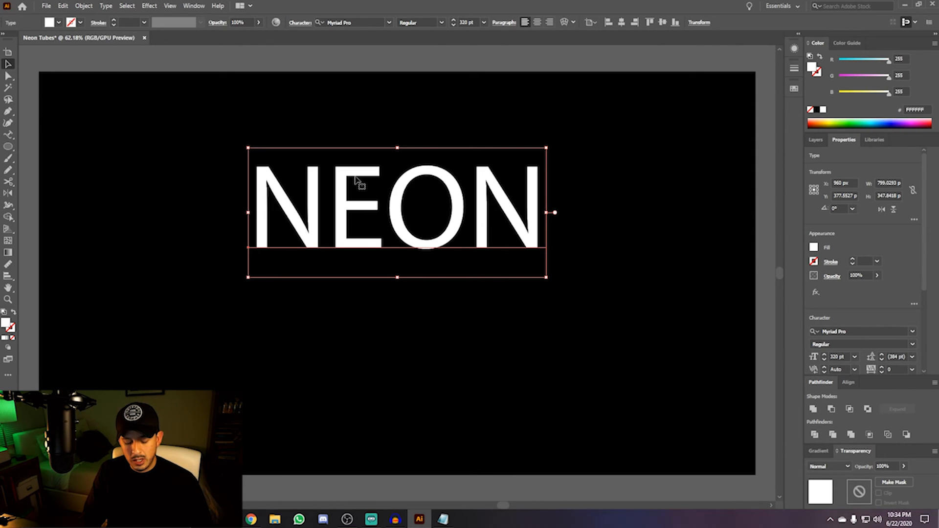
Swap the NEON text's fill and stroke to leave only a white outline, and set the stroke weight to 8 pt.
key(shift+x)
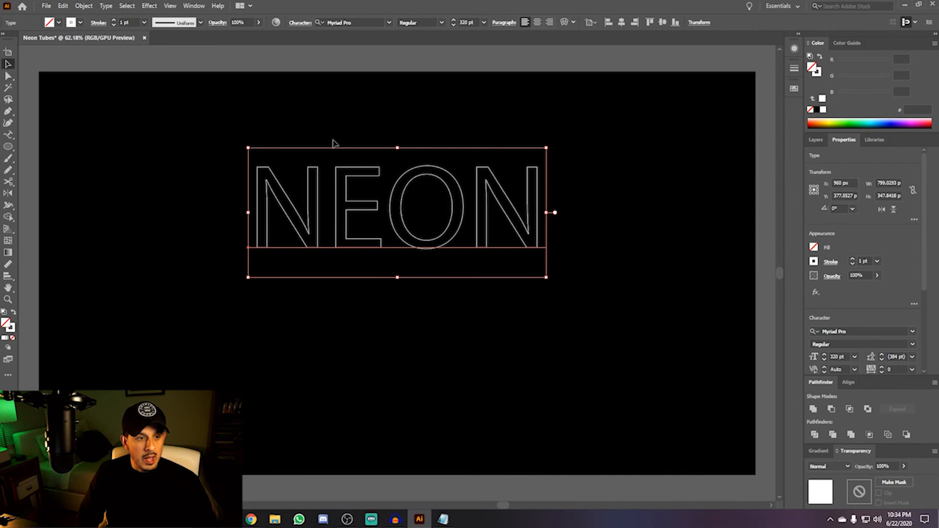
click(128, 22)
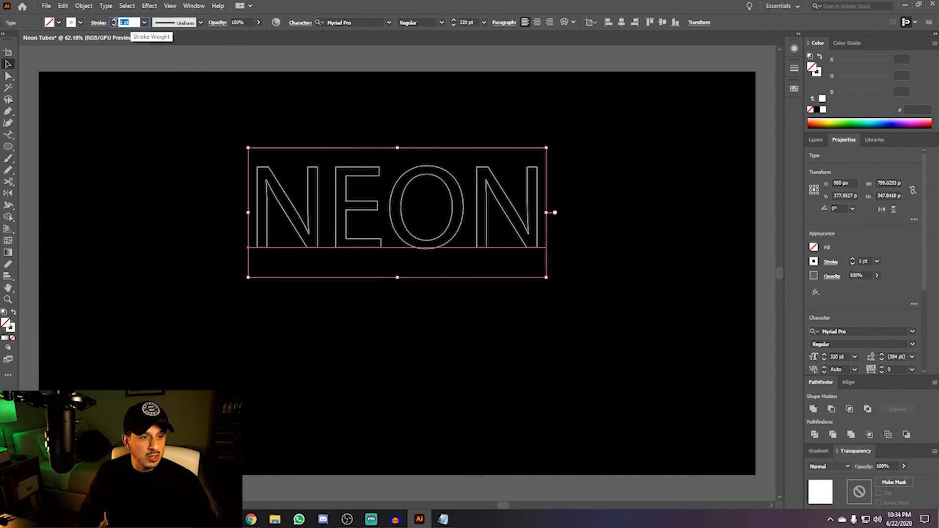
text(8)
key(Tab)
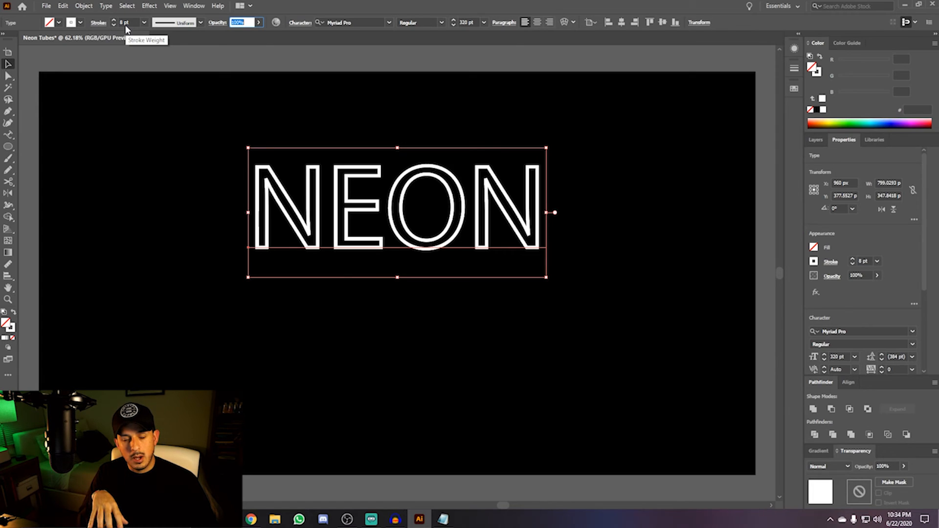
Expand the NEON text into editable outlines with Object and Fill enabled.
click(83, 7)
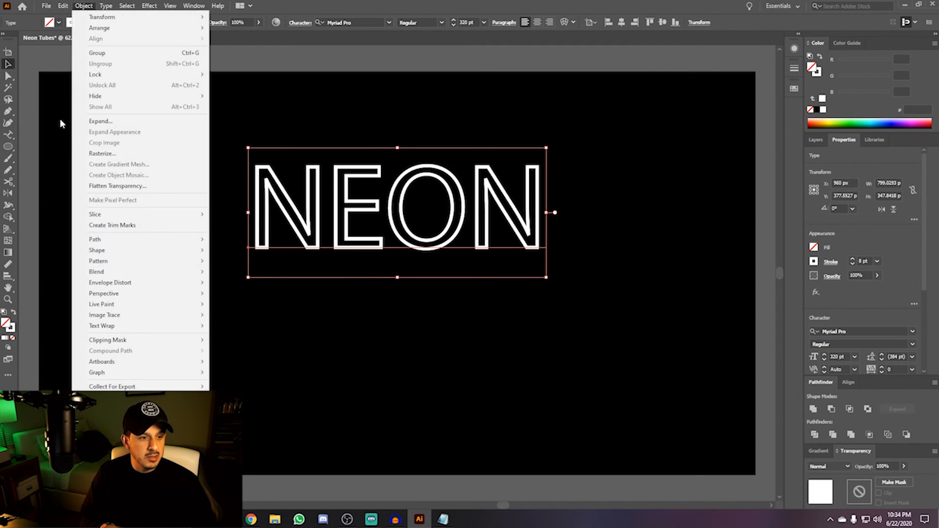
click(96, 122)
click(450, 316)
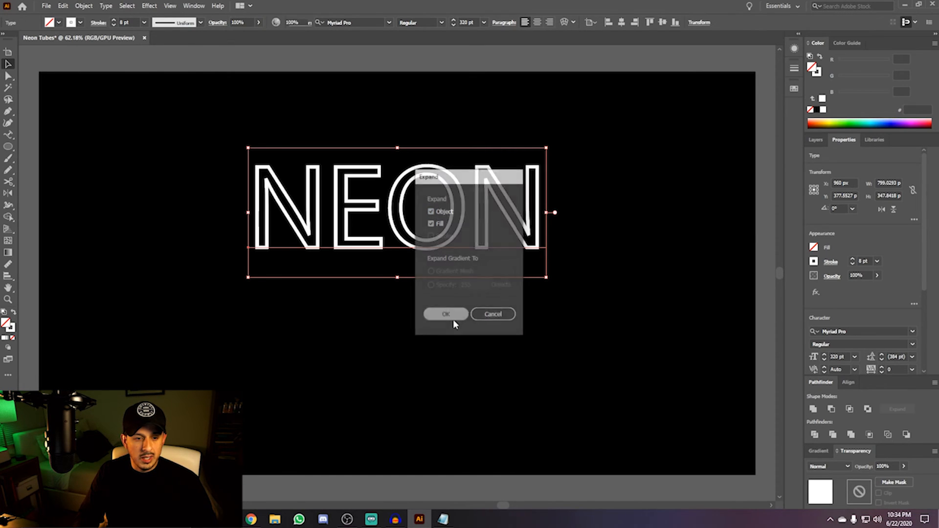
Cut the first N's outline with the Scissors tool, marking short segments high on its outer left edge and low on its outer right edge.
scroll(326, 185, up, 4)
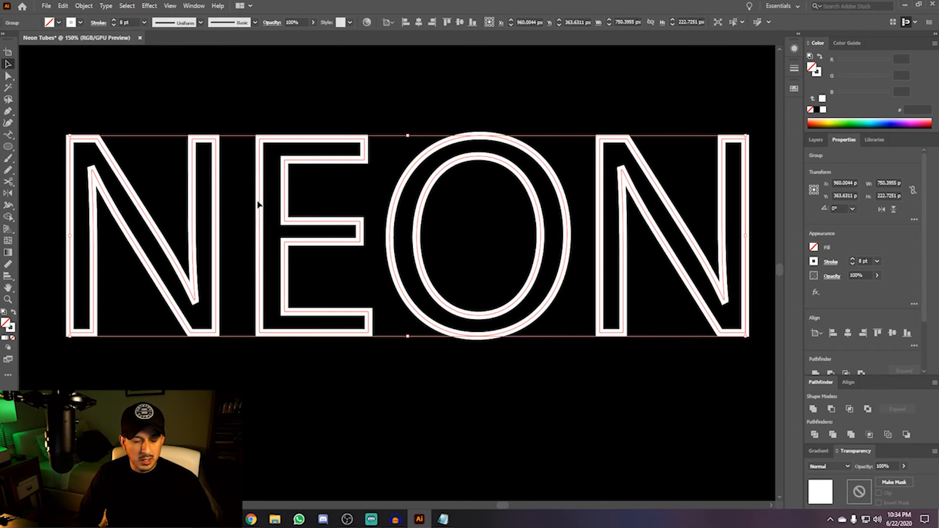
click(8, 182)
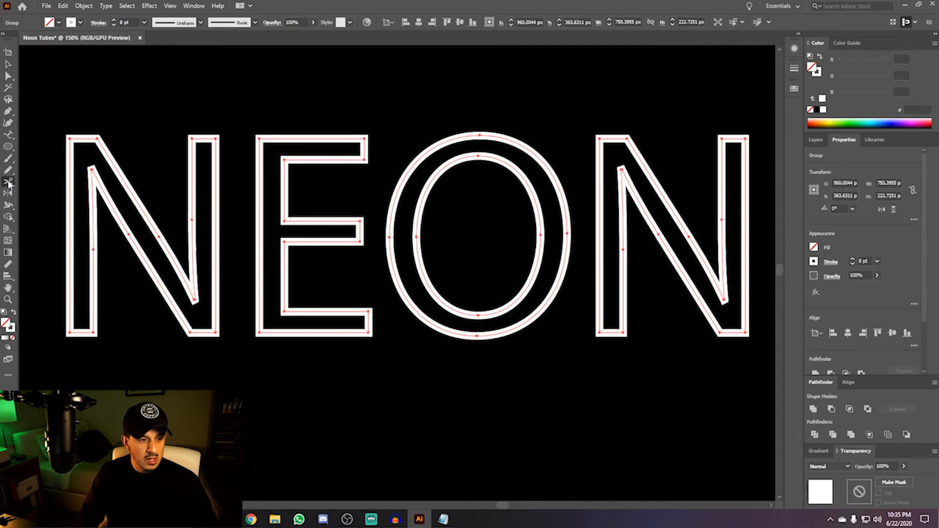
click(68, 156)
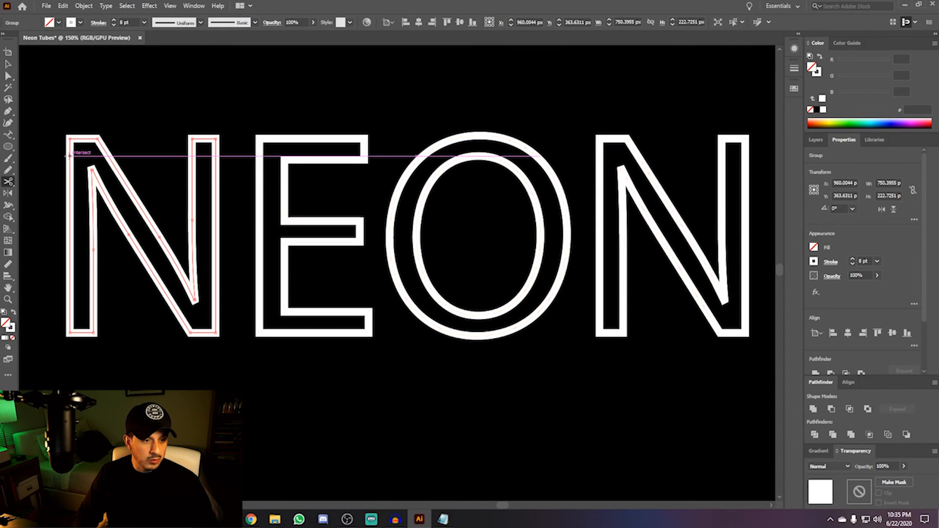
click(70, 182)
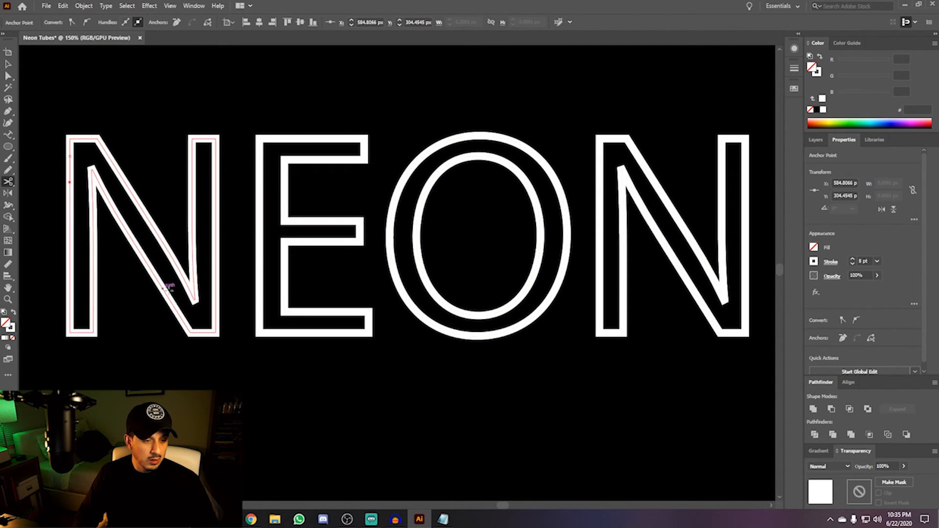
click(215, 294)
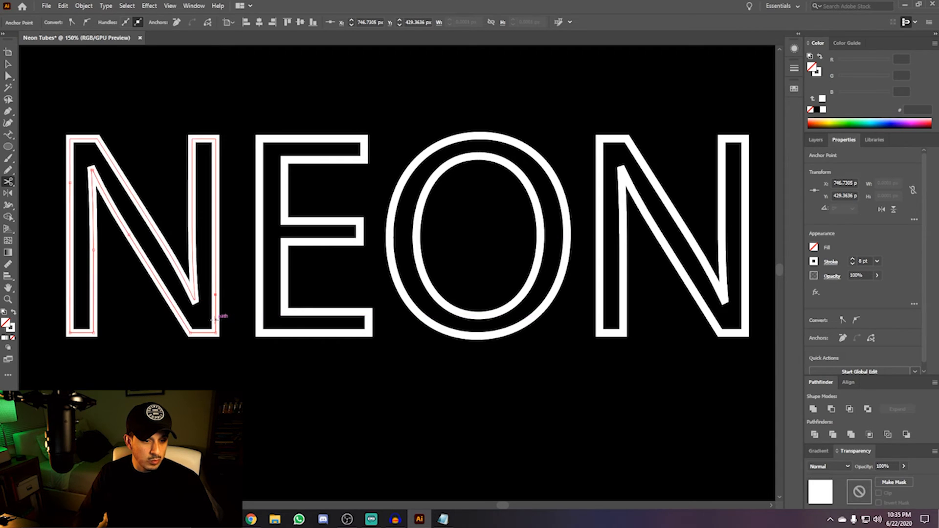
click(215, 318)
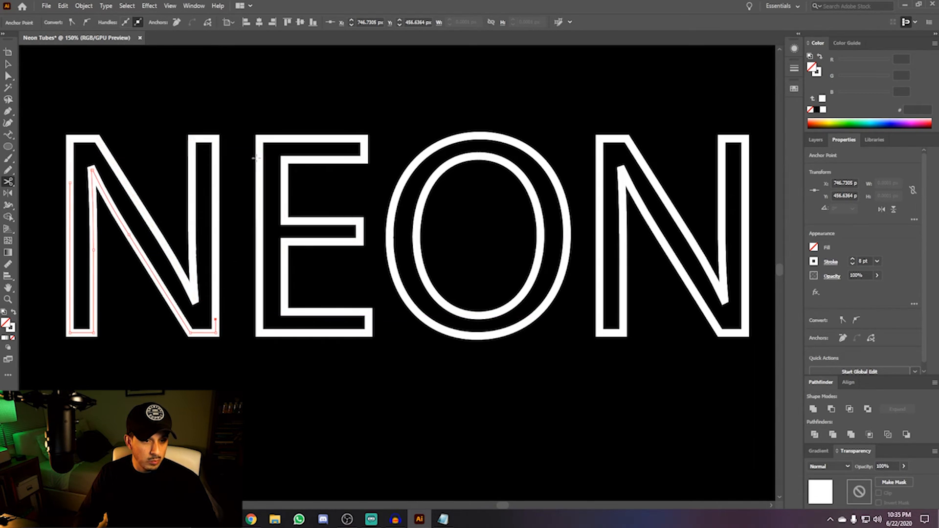
Cut short segments on the E's upper left edge and lower arm, and on the O's inner bottom and outer top curves.
click(260, 153)
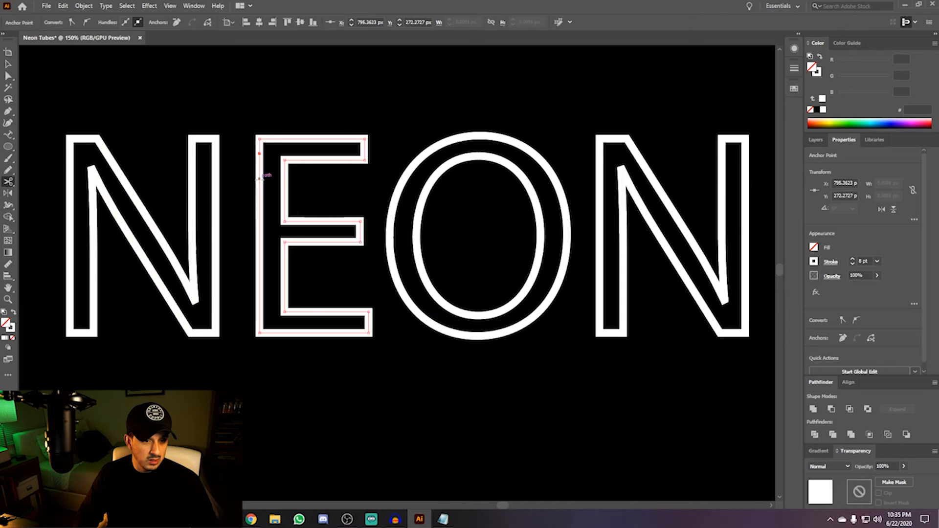
click(259, 180)
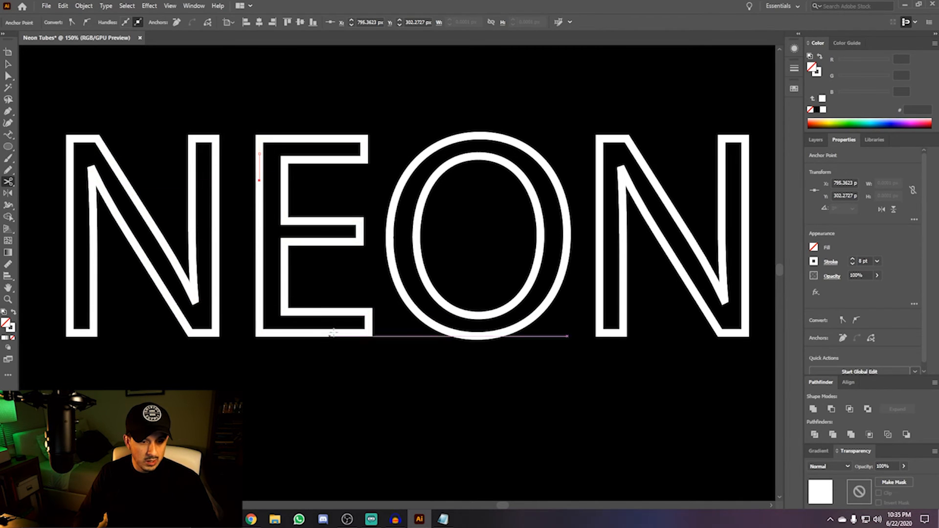
click(324, 311)
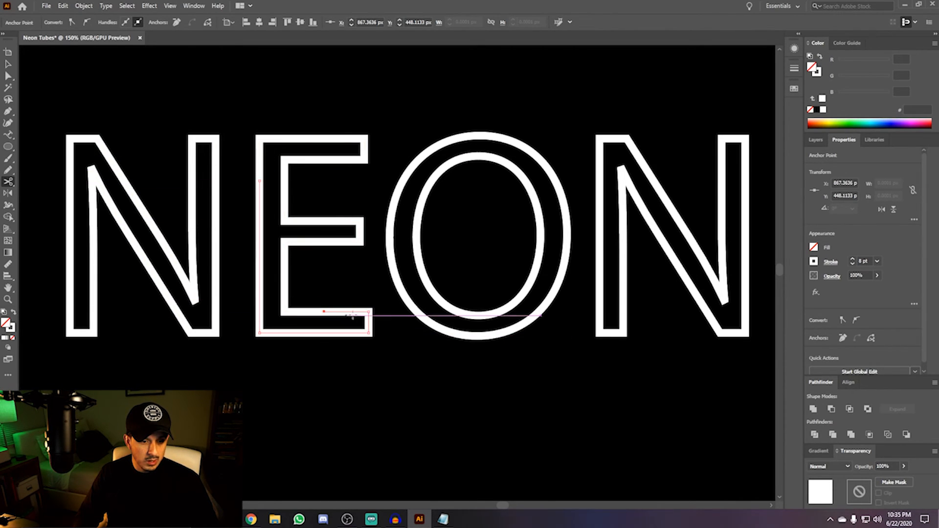
click(463, 313)
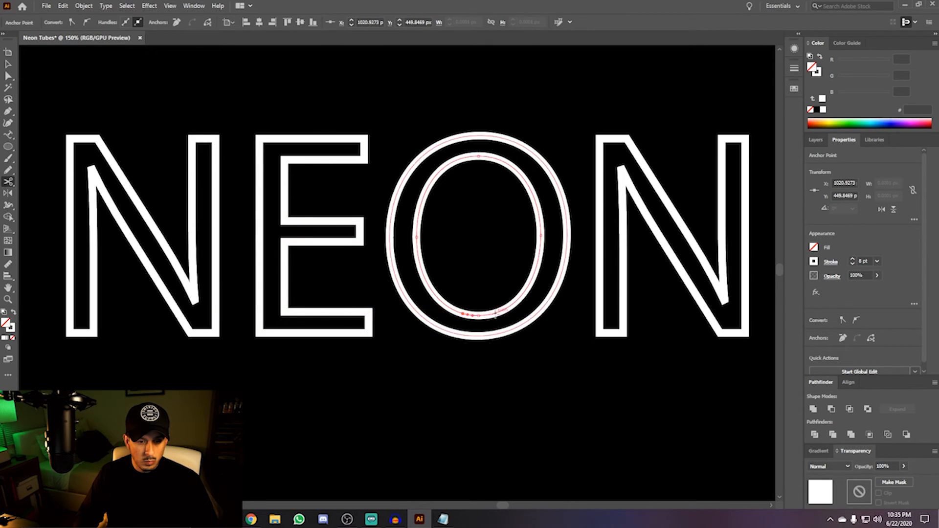
click(467, 136)
click(508, 140)
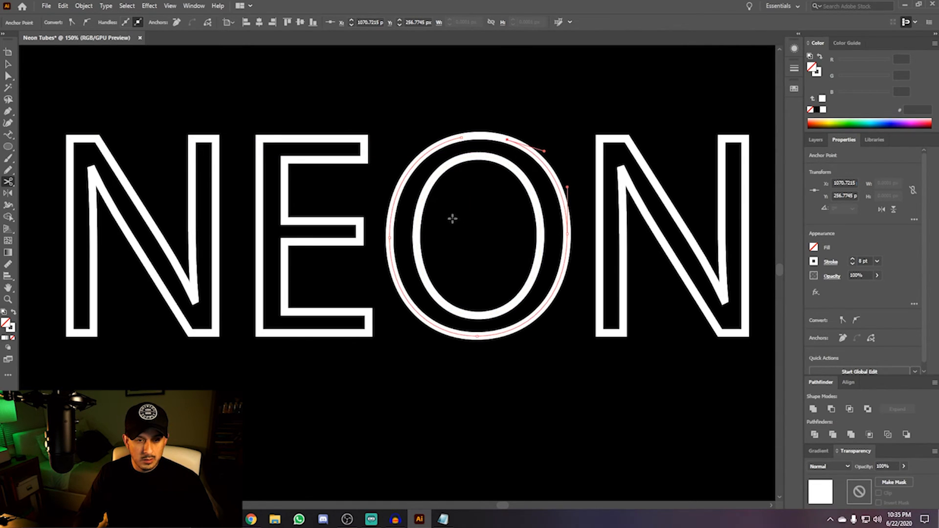
Cut short segments in the last N's outline, low on the outer left edge and high on the right stem's inner edge.
click(600, 303)
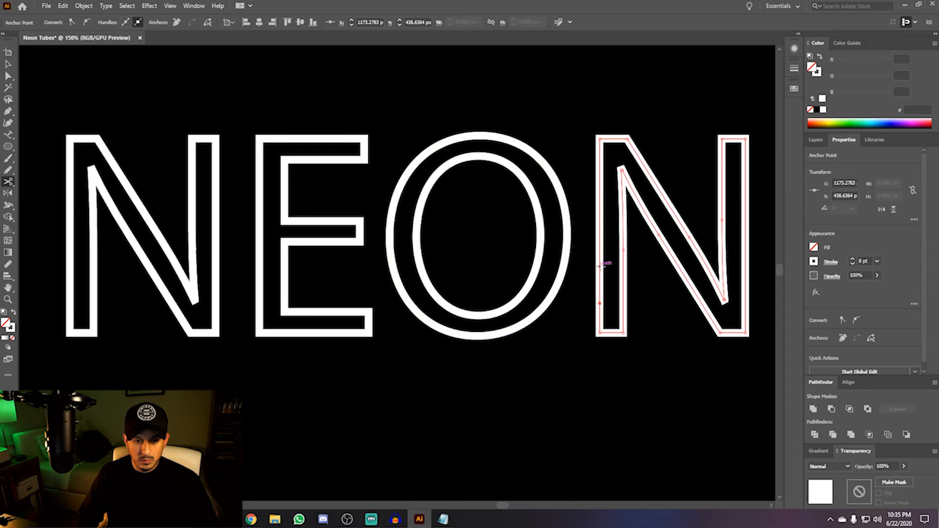
click(600, 274)
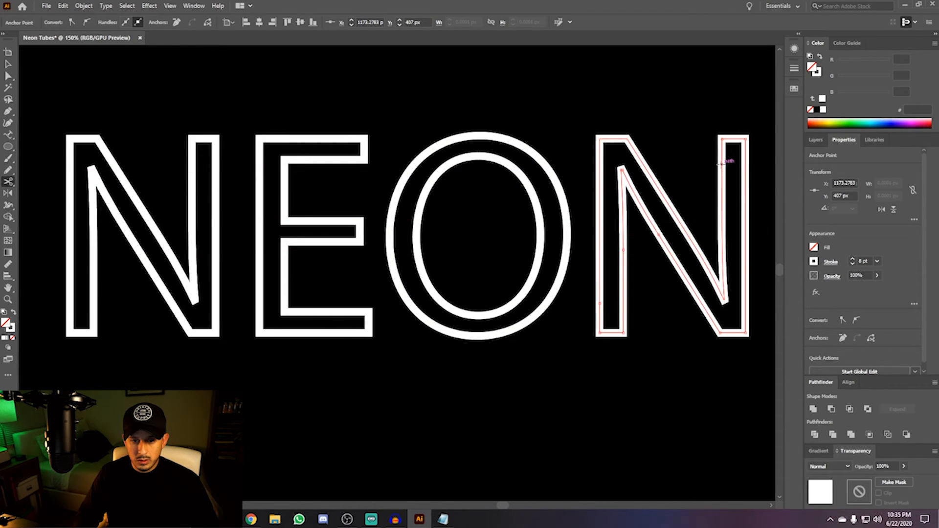
click(723, 192)
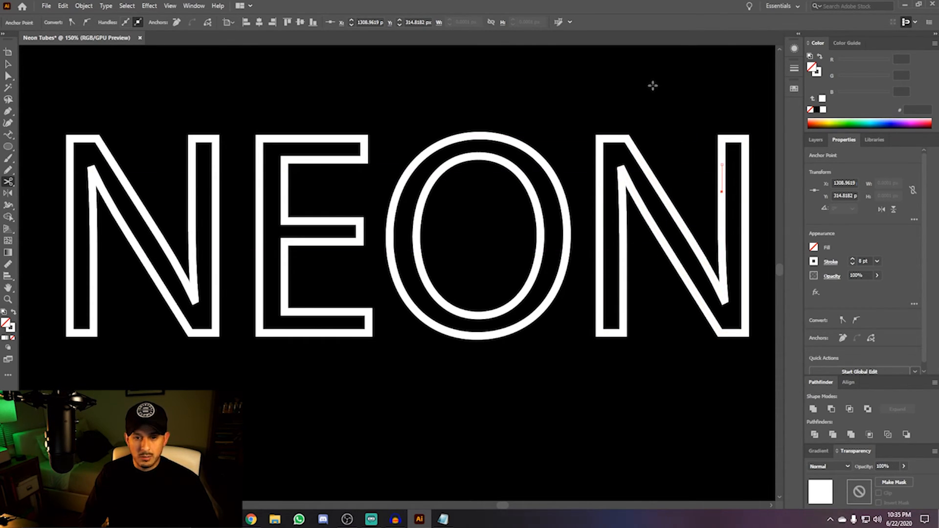
key(v)
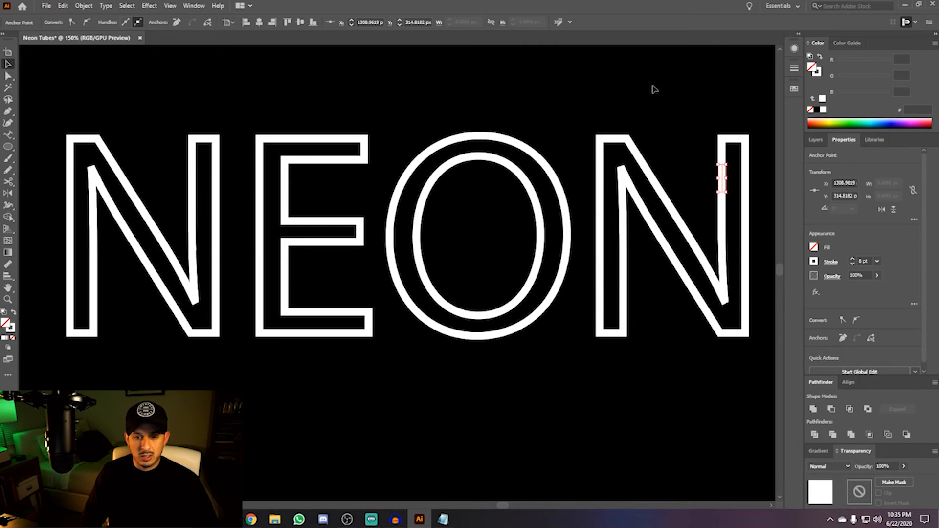
Select the whole lettering and remove the cut segments from the first N and the E with the Shape Builder tool.
drag(40, 95, 762, 384)
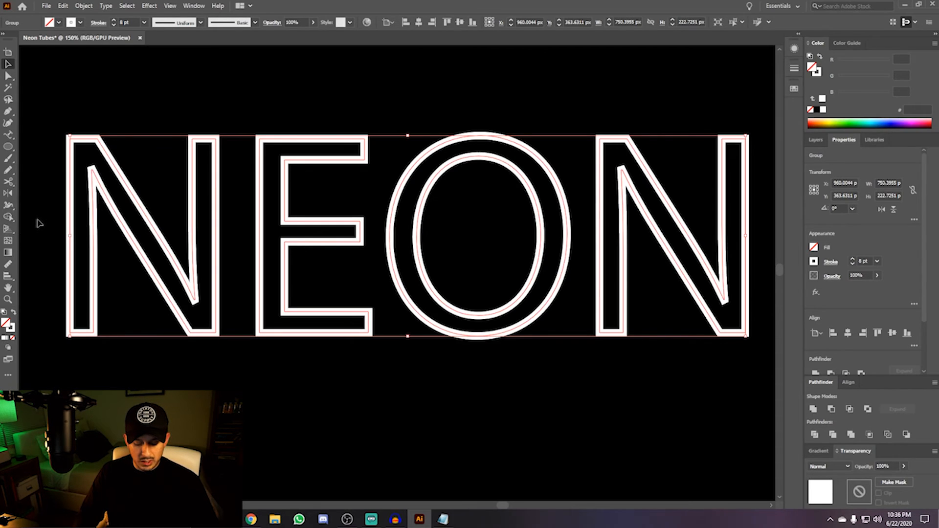
key(shift+m)
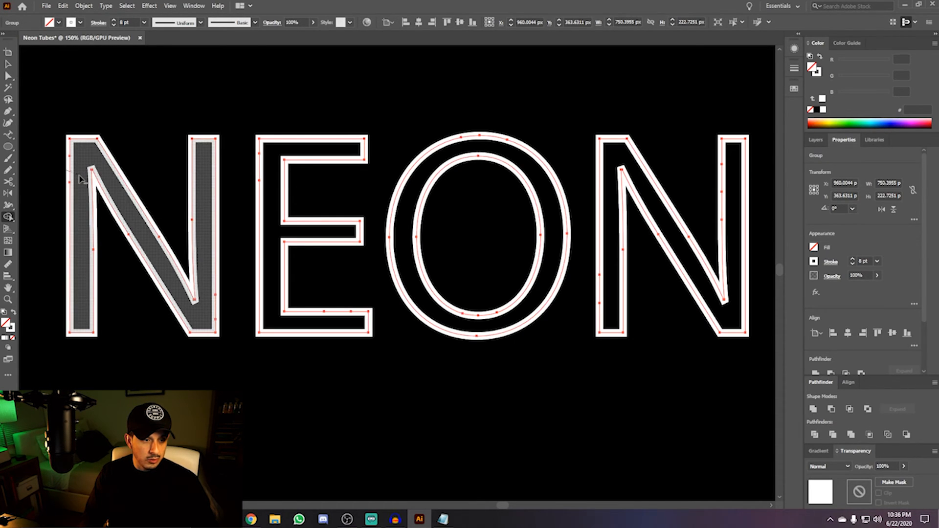
drag(79, 175, 82, 179)
drag(212, 308, 221, 311)
alt+click(334, 311)
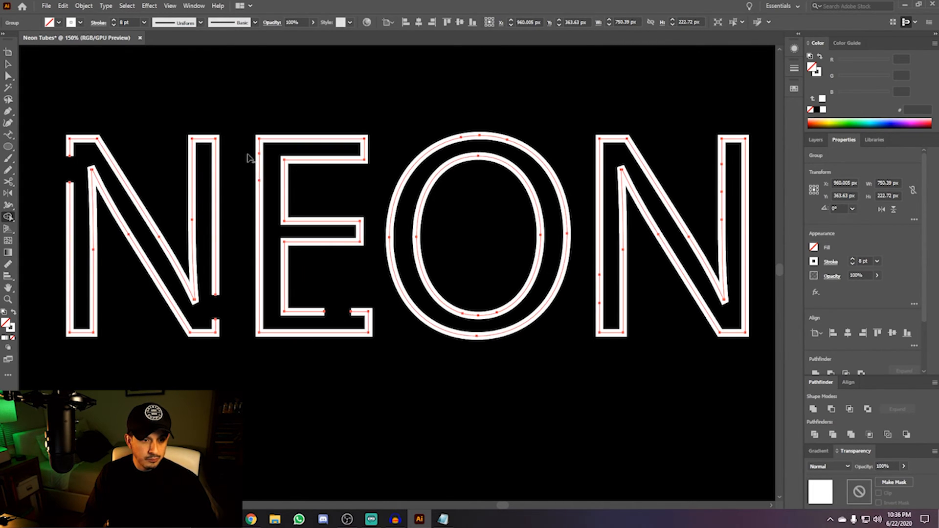
alt+click(259, 169)
Remove the cut segments from the O's inner and outer curves and from both stems of the last N.
alt+click(474, 315)
alt+click(477, 137)
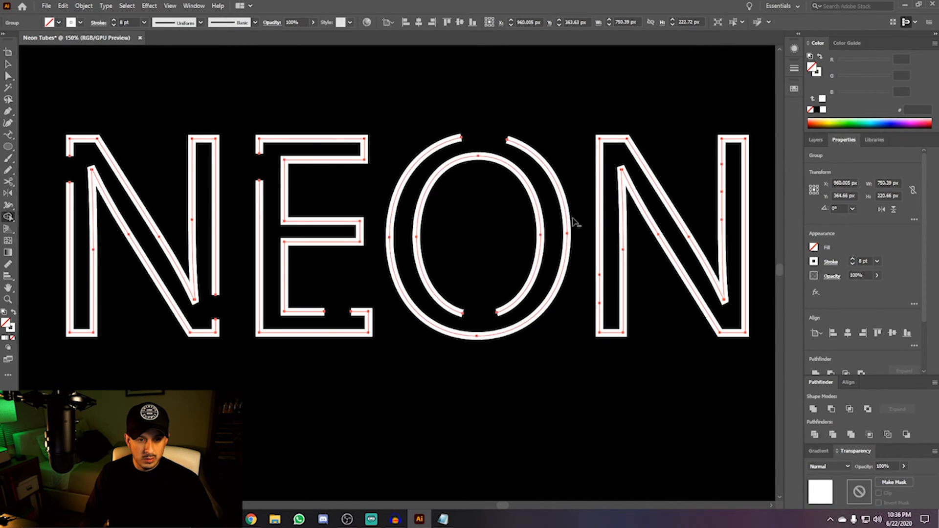
alt+click(599, 289)
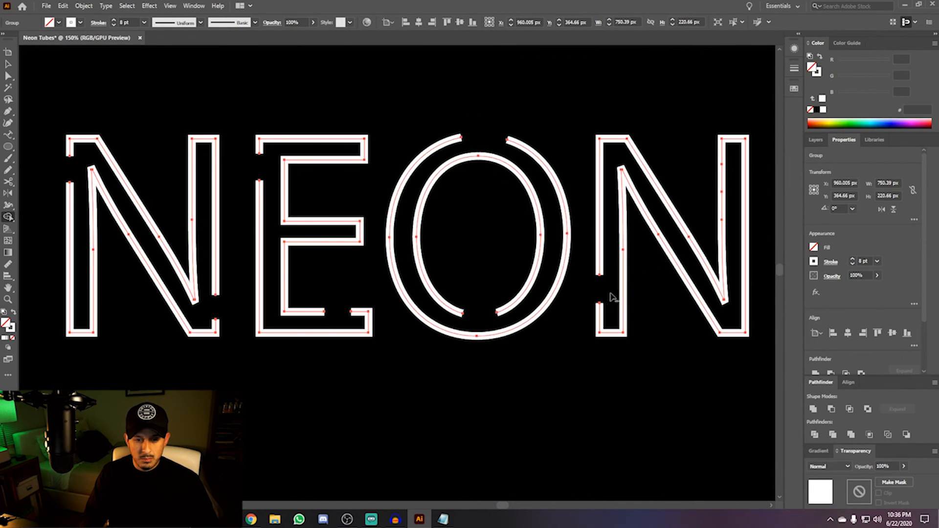
alt+click(722, 178)
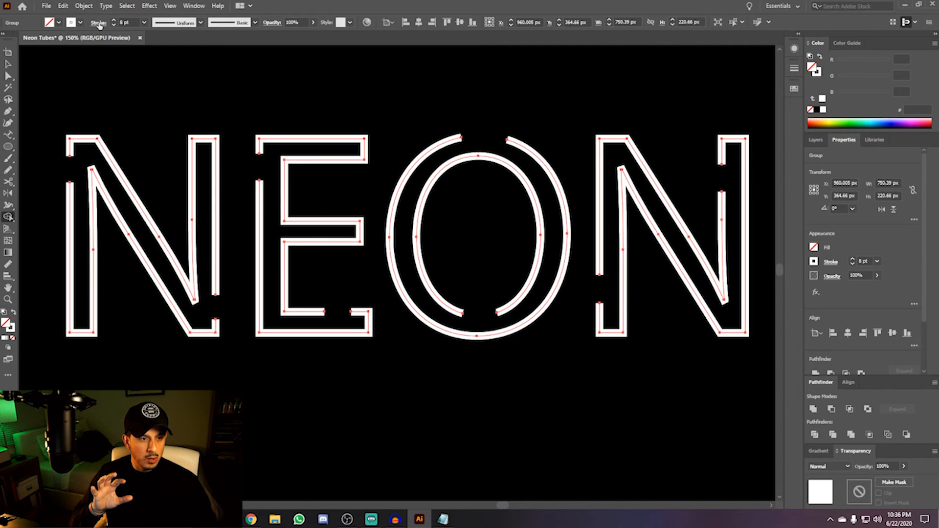
key(v)
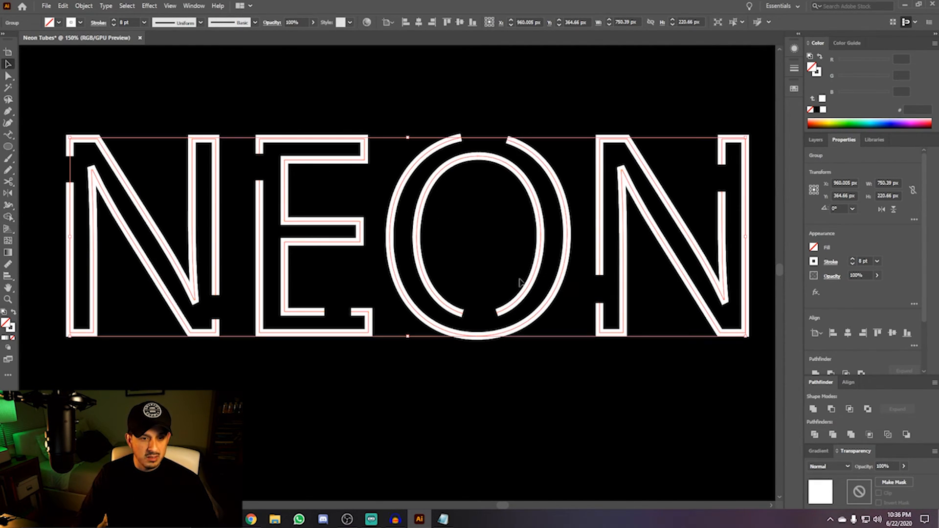
Give the strokes of the whole NEON lettering round caps and round corner joins.
drag(45, 95, 766, 392)
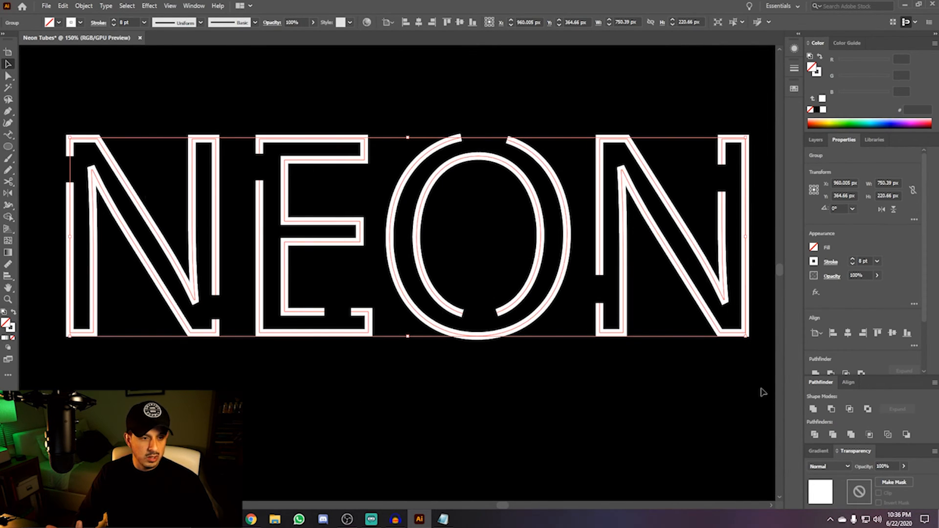
click(98, 23)
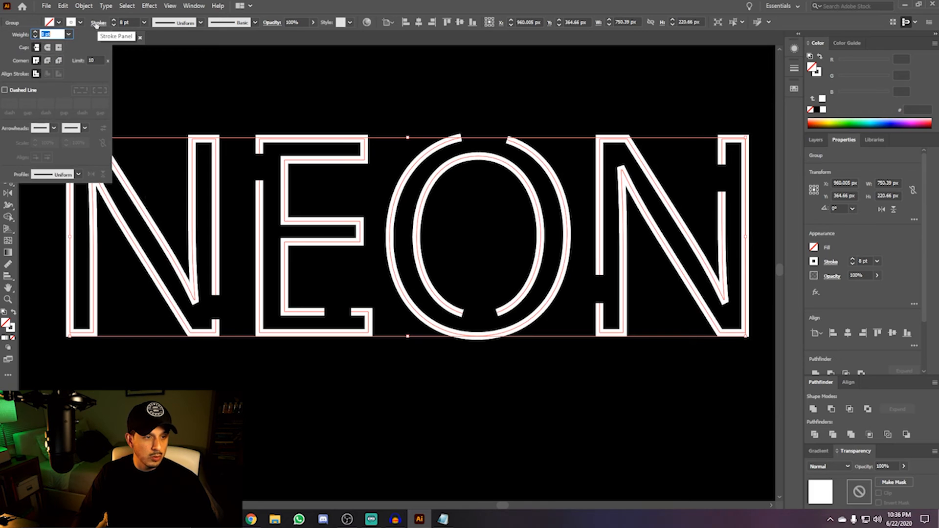
click(48, 48)
click(47, 61)
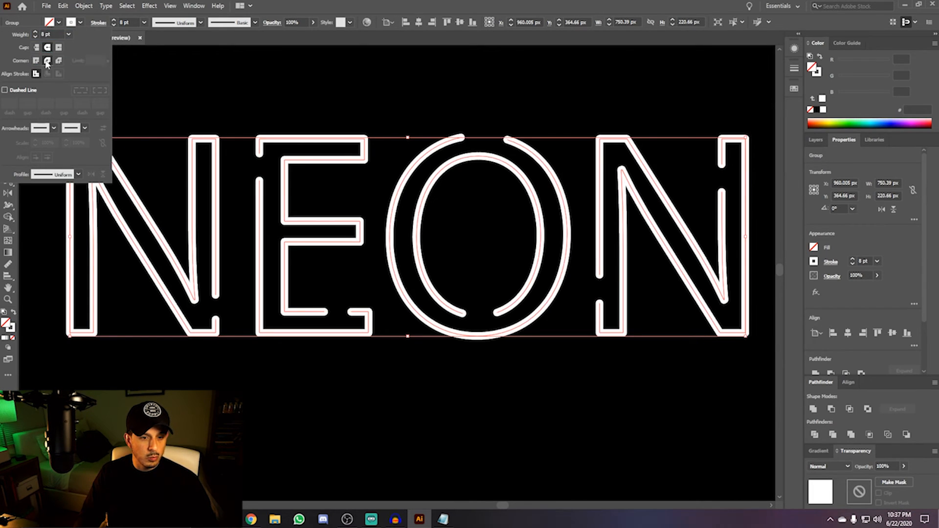
click(228, 128)
Expand the whole NEON lettering with Fill and Stroke enabled, turning its strokes into filled shapes.
scroll(231, 133, down, 1)
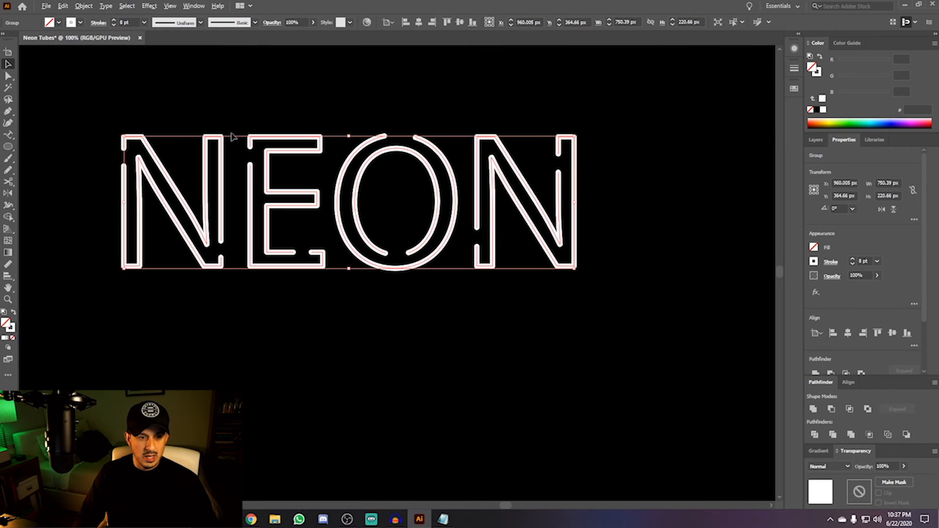
key(ctrl+0)
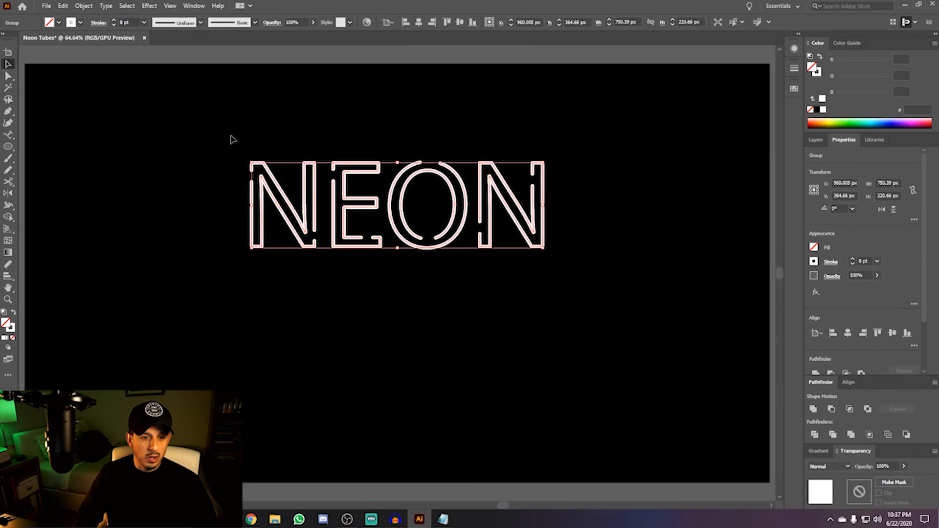
click(263, 121)
drag(184, 130, 643, 304)
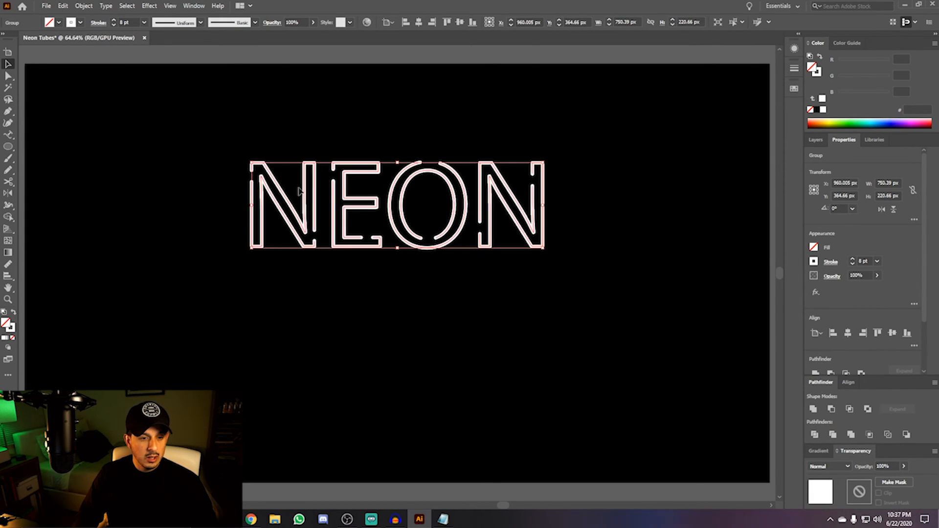
click(82, 6)
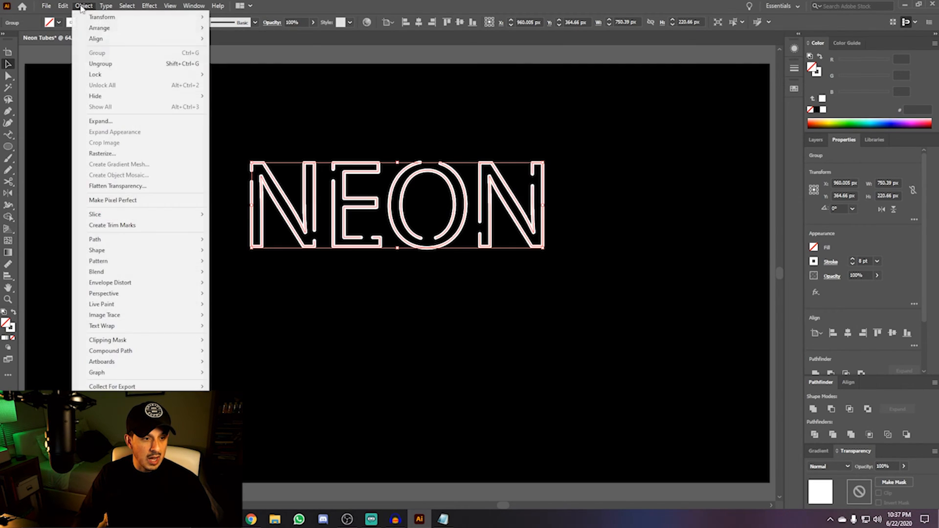
click(89, 122)
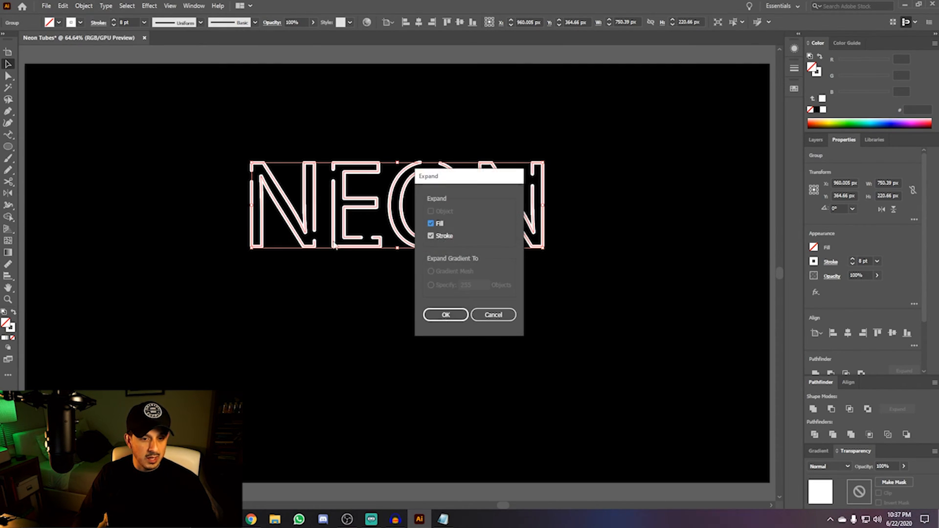
click(441, 315)
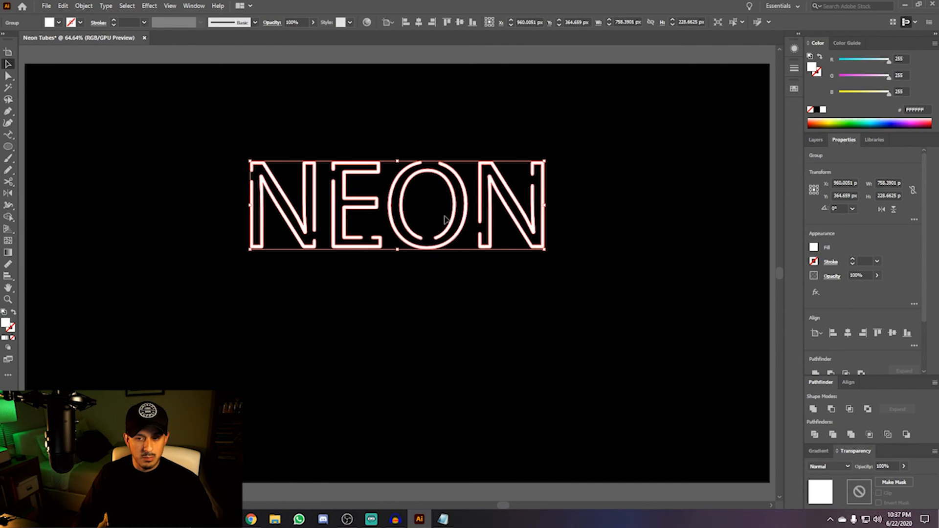
Rename the lettering group inside the Text: Neon layer as "Neon:" and duplicate it until the layer holds eight groups.
click(816, 140)
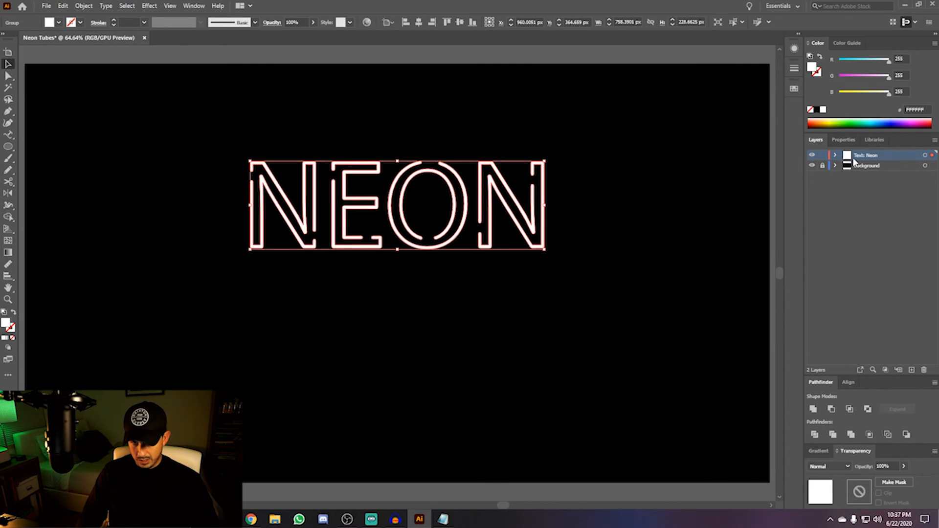
click(837, 155)
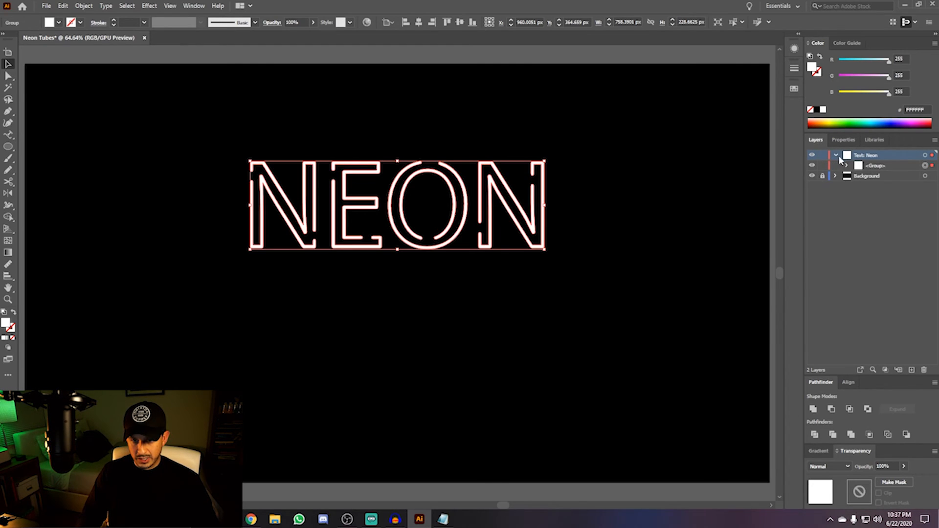
click(874, 167)
double_click(875, 167)
text(Neo)
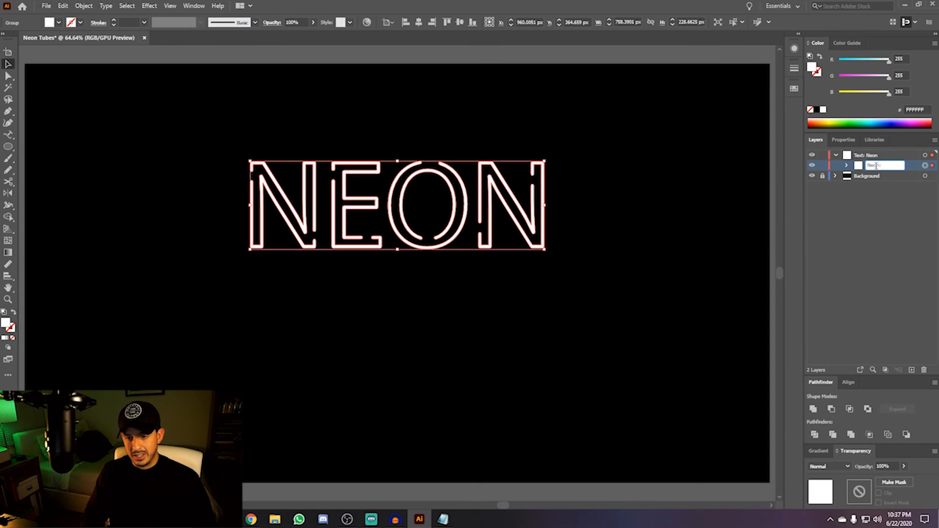
text(n:)
key(Return)
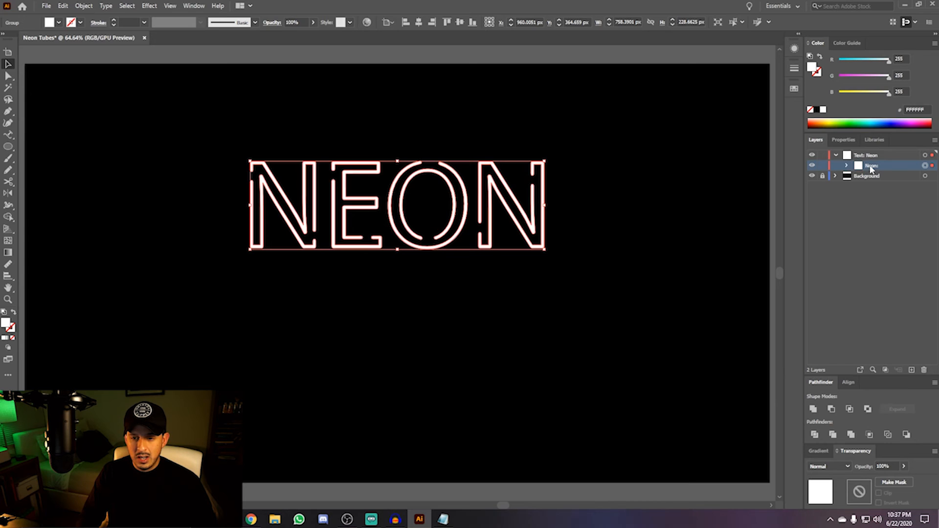
drag(873, 166, 870, 171)
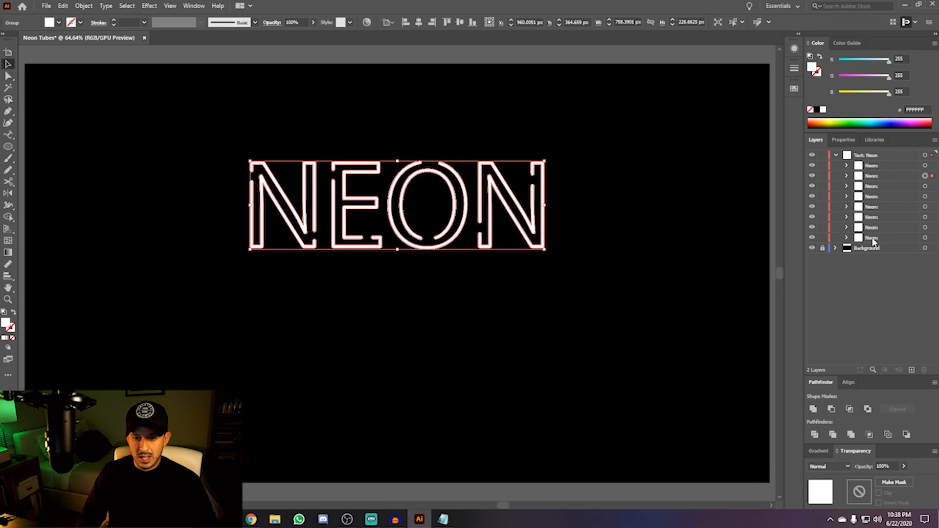
Rename the three uppermost lettering groups, in descending order, "Neon: Thin White", "Neon:Main" and "Neon:Main Blur".
double_click(885, 166)
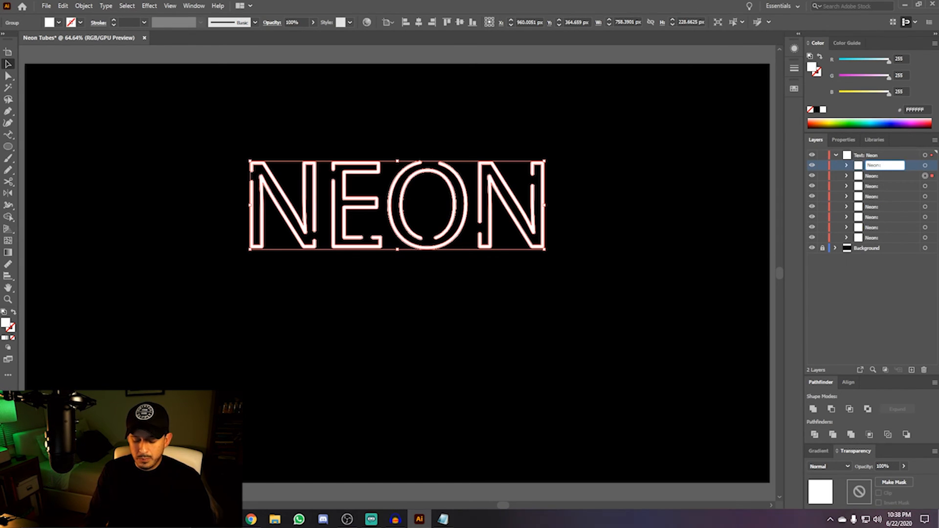
text(: Thin White)
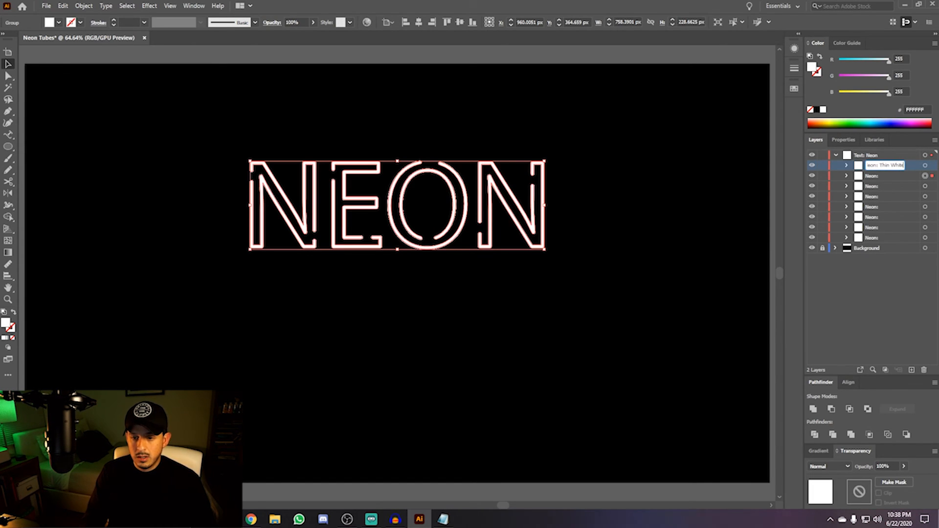
double_click(881, 175)
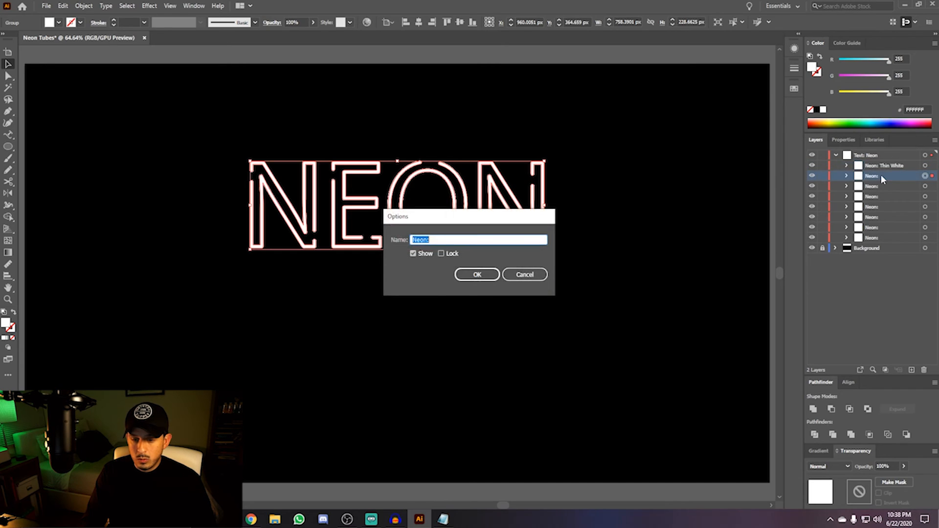
click(438, 240)
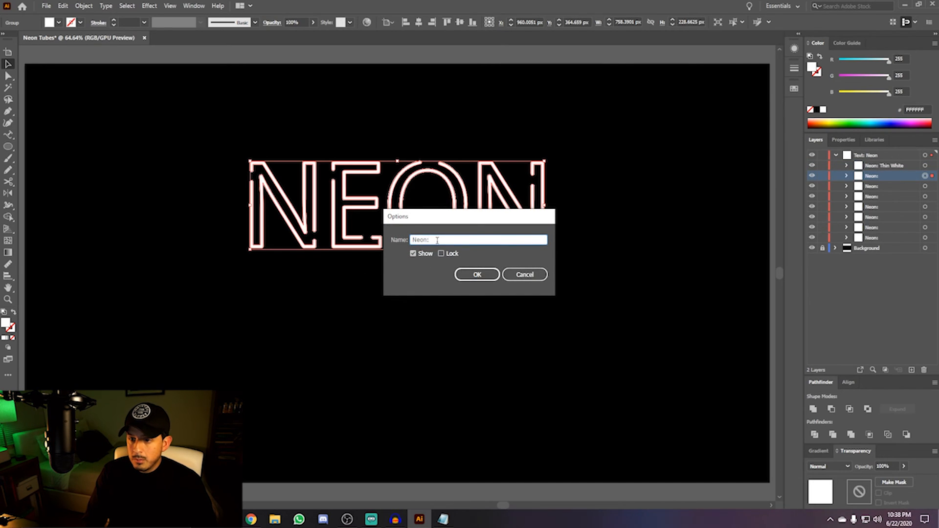
text(Main)
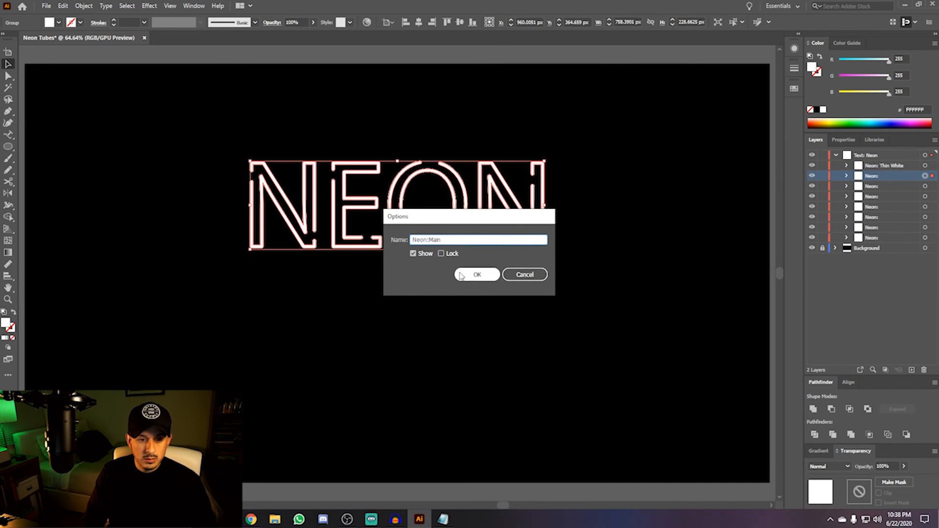
key(Return)
double_click(873, 186)
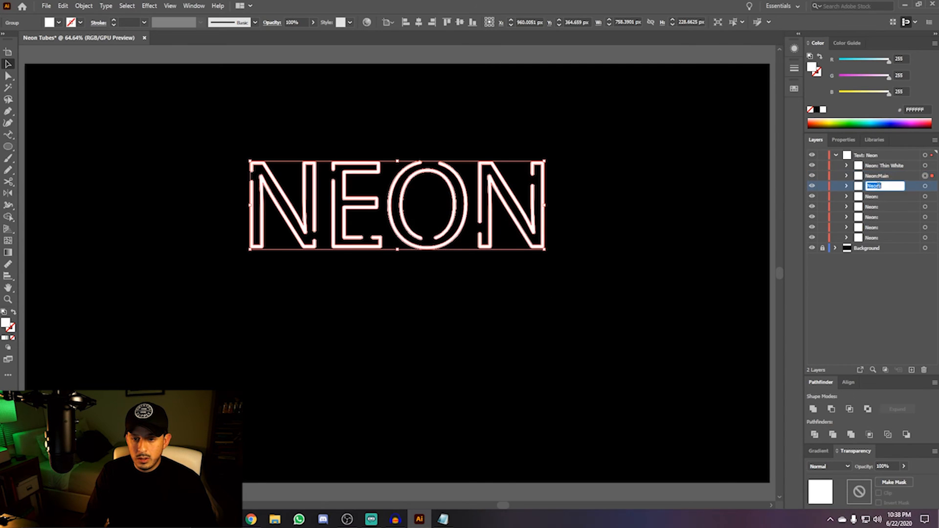
text(Main Blur)
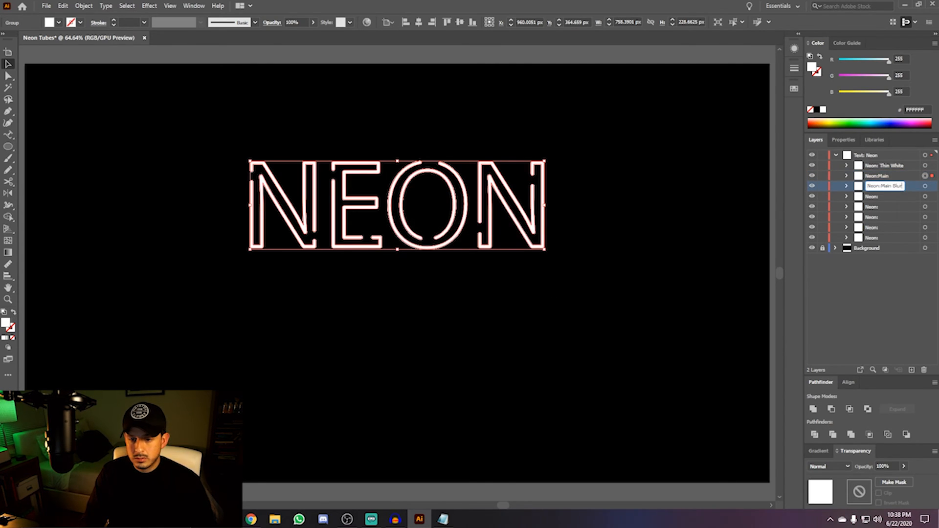
Rename the next three lettering groups below Main Blur as "Neon:High Shine", "Neon:Shadow" and "Neon:Mid Shine".
double_click(888, 196)
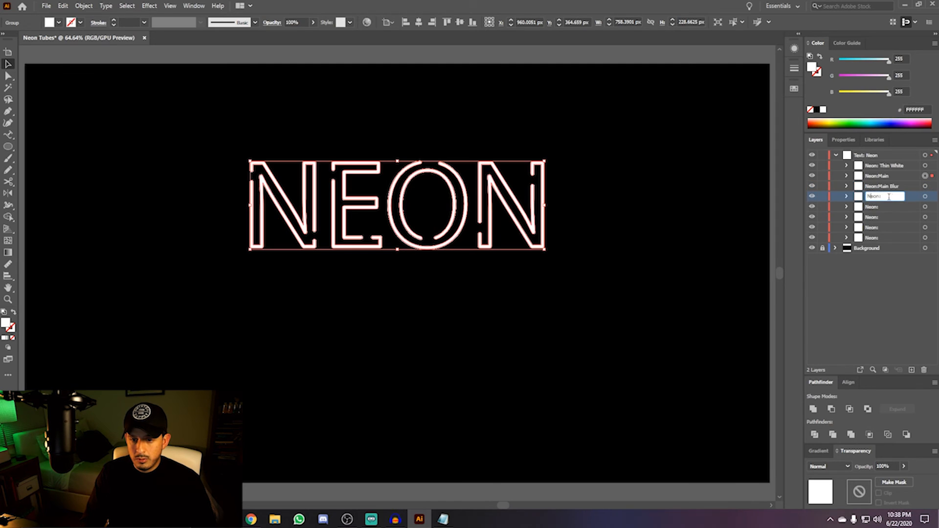
text(High Shine)
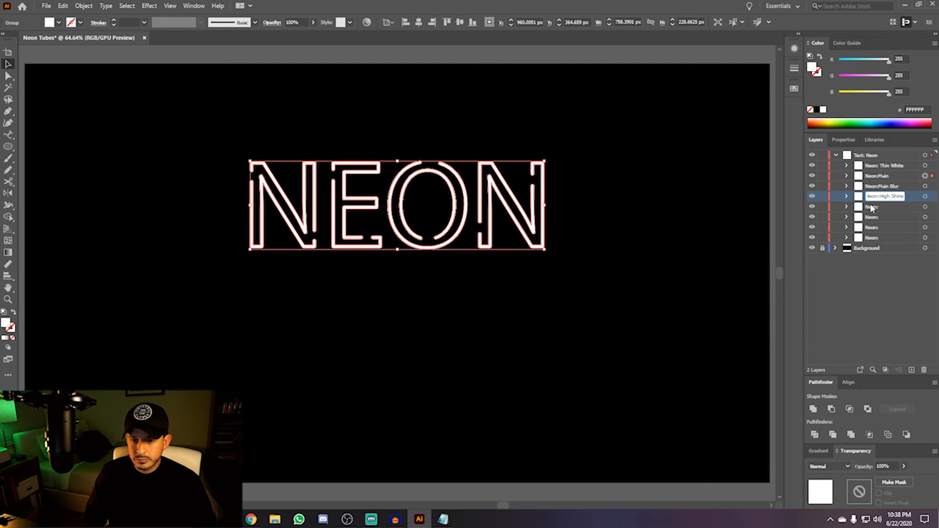
double_click(874, 206)
click(884, 207)
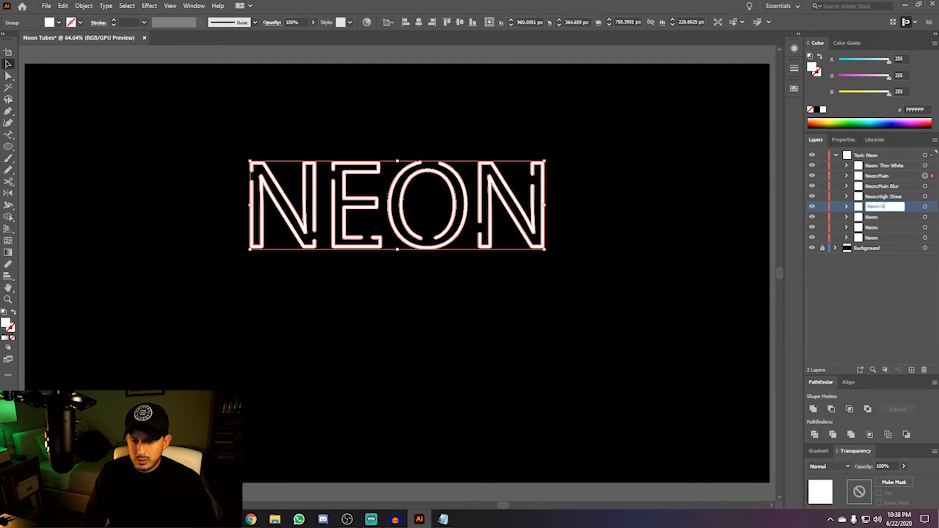
double_click(873, 217)
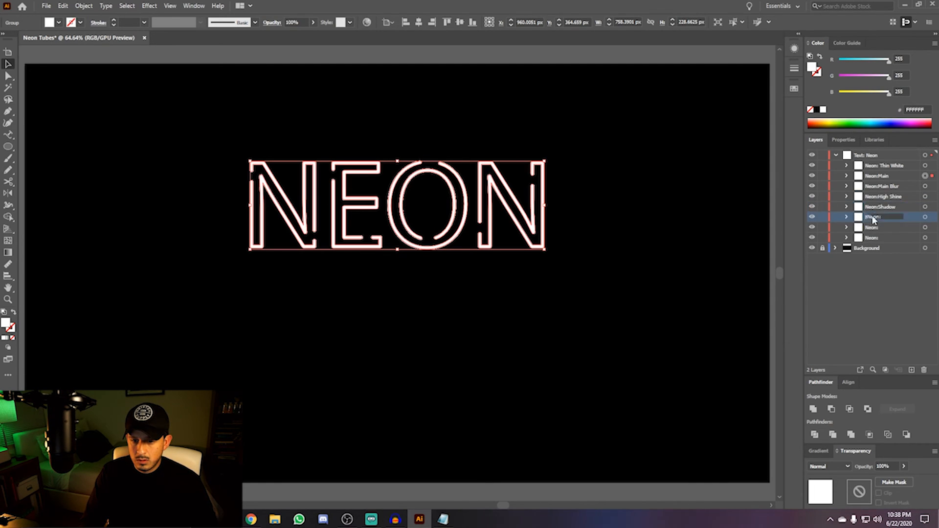
text(Mid Shine)
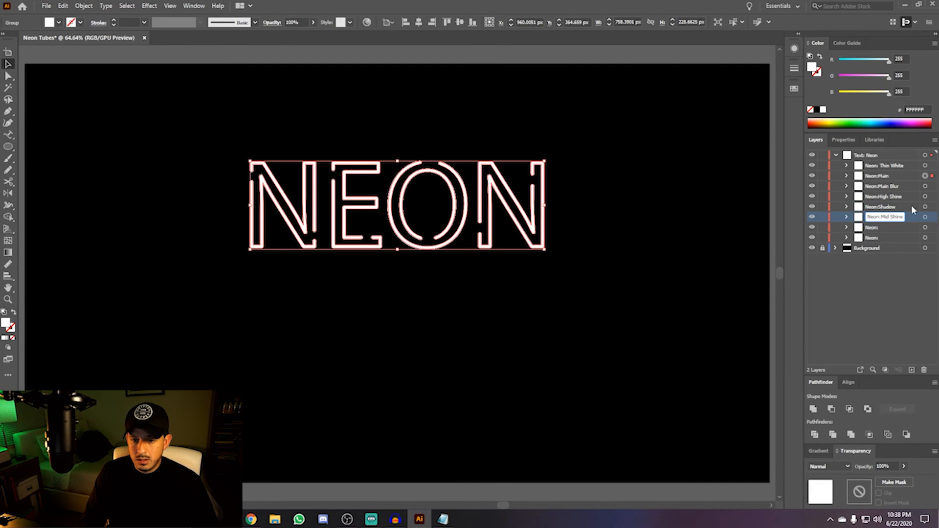
Rename the last two lettering groups "Neon:Low Shine" and "Neon:BG Shine", and deselect the lettering.
double_click(898, 229)
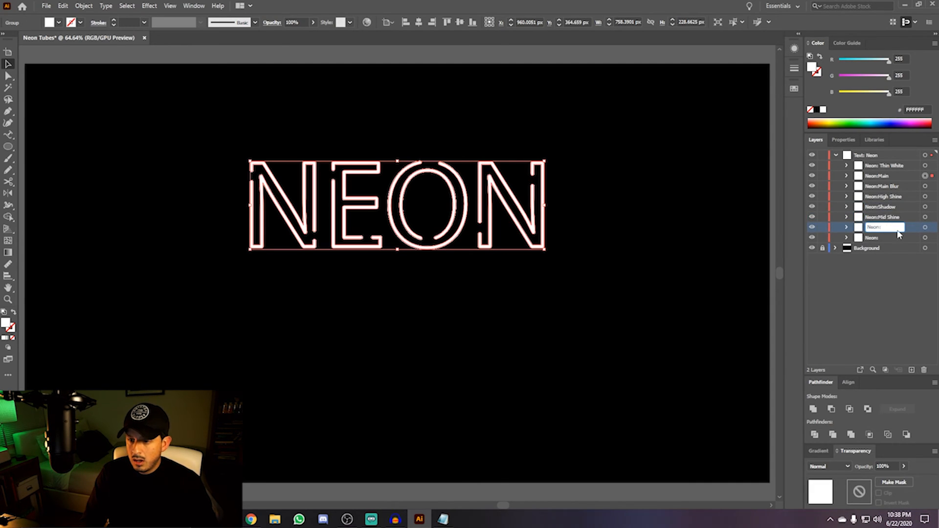
text(Low SHine)
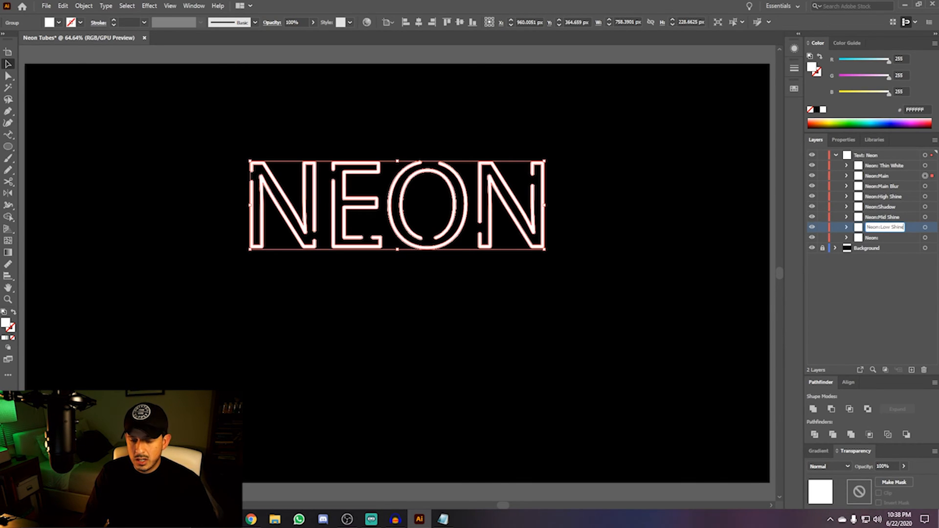
double_click(877, 238)
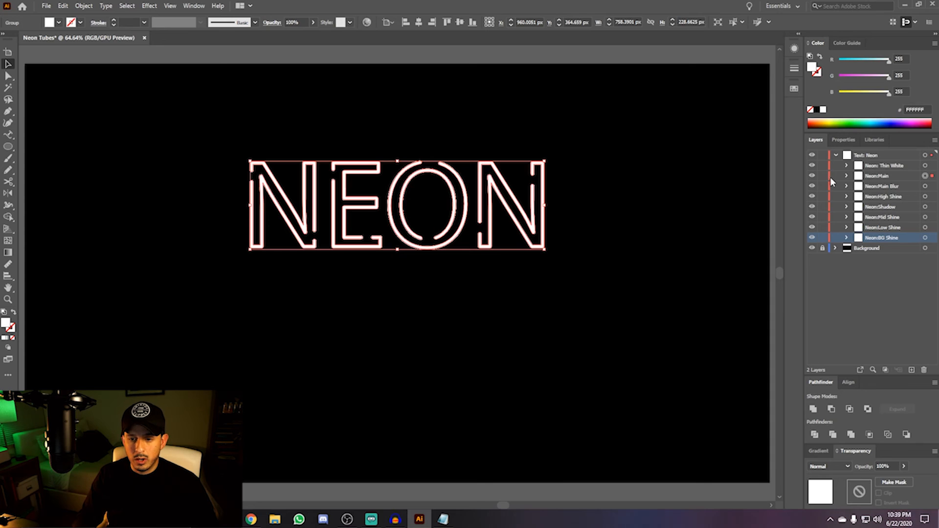
click(685, 175)
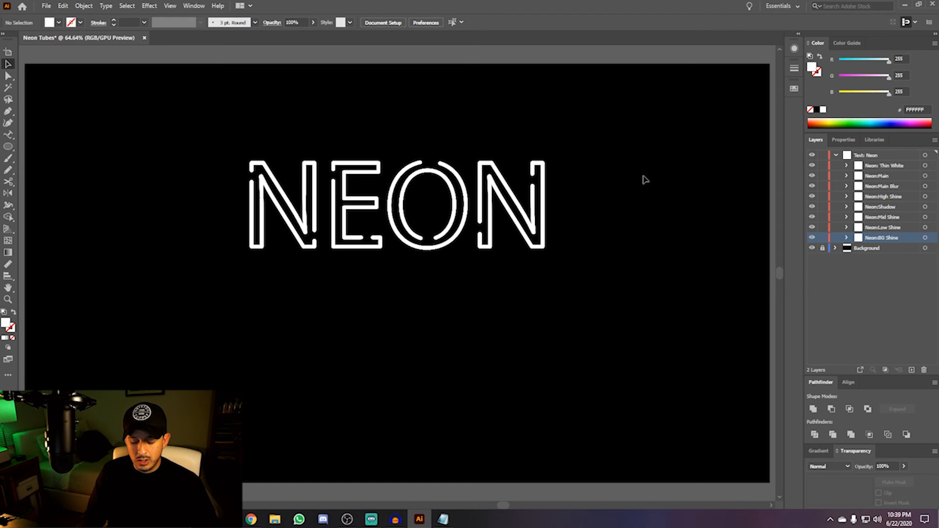
Add a new layer above the Text: Neon layer and name it "Colors".
key(ctrl+l)
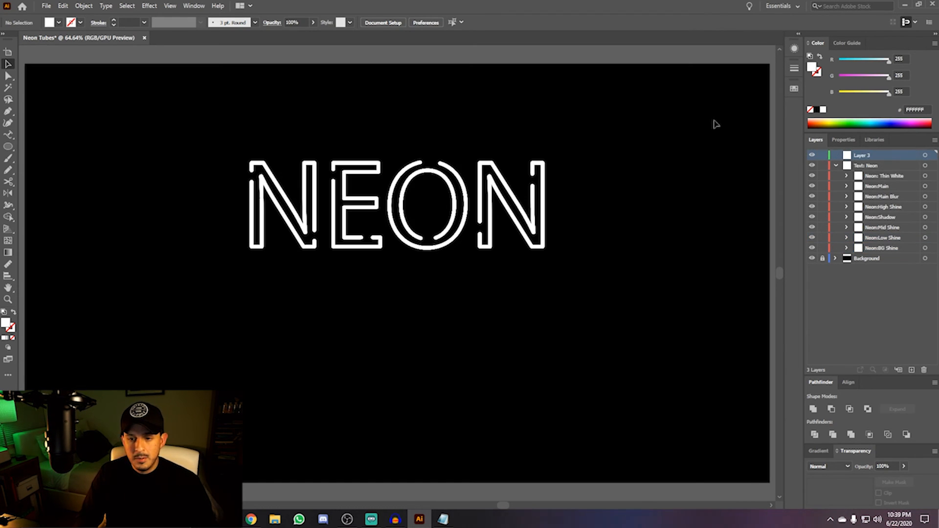
double_click(862, 155)
text(Colors)
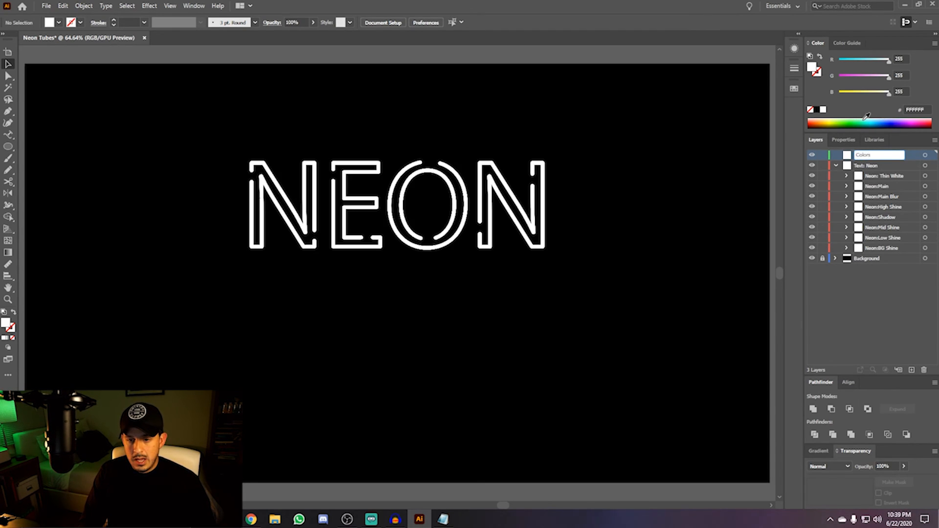
key(Return)
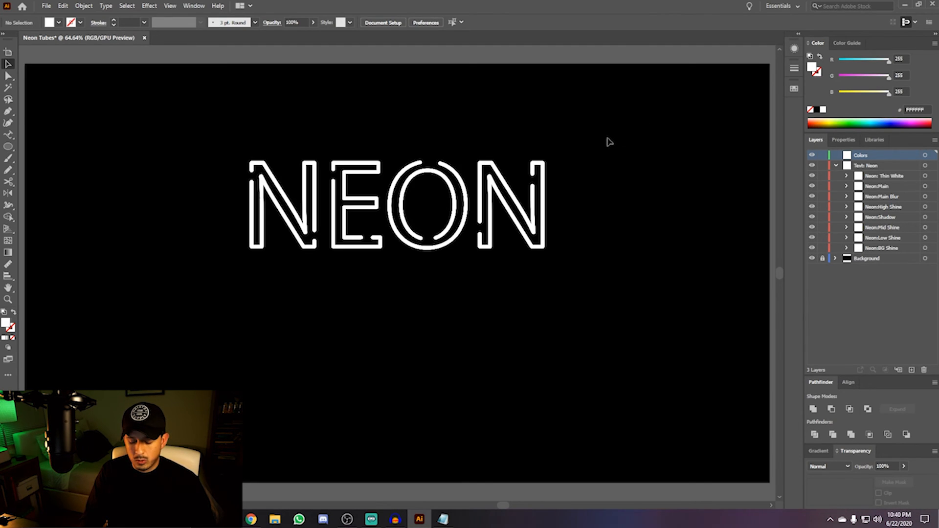
Draw a white circle about 44 px wide to the upper right of the lettering and place a copy of it below.
key(l)
drag(650, 110, 663, 129)
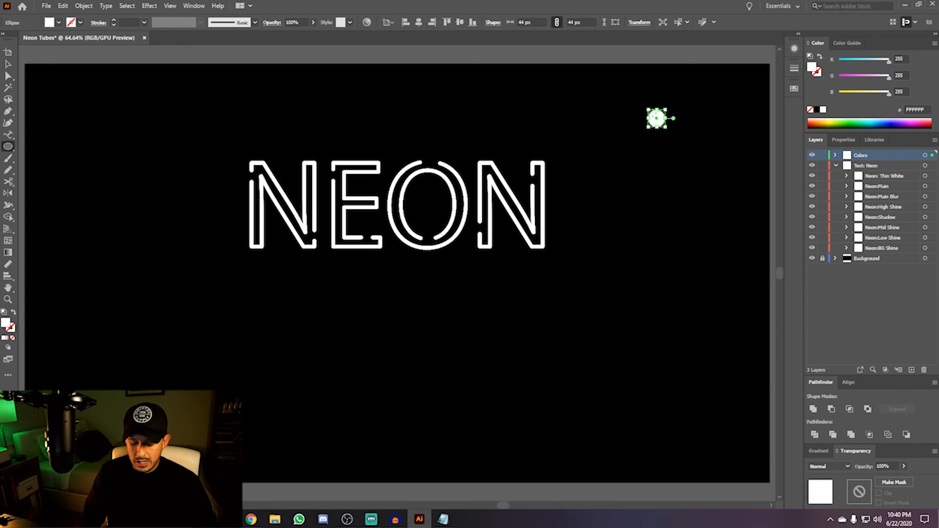
key(v)
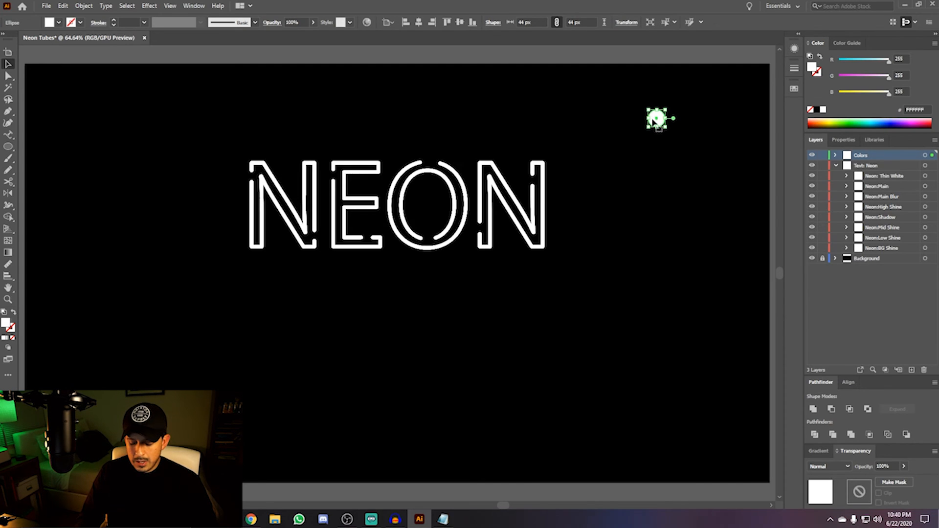
drag(655, 120, 649, 237)
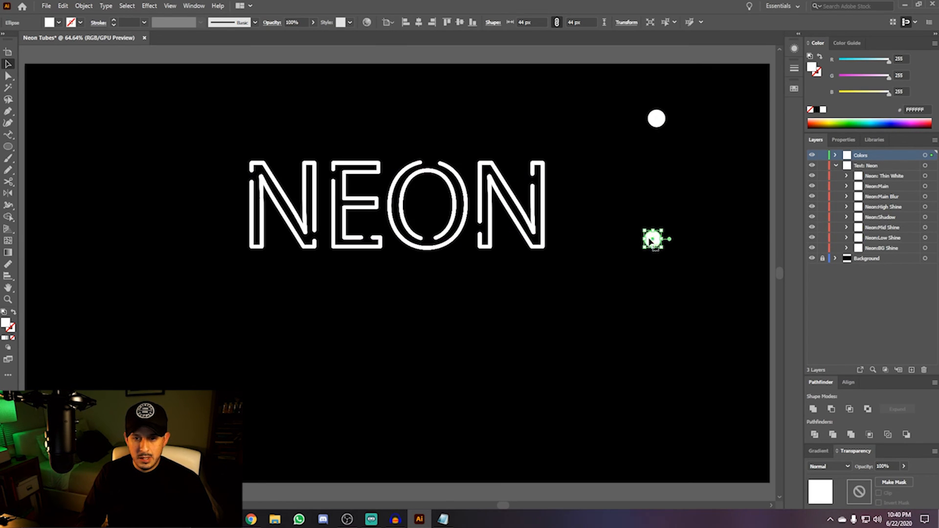
Fill the lower circle with the pure blue swatch, 0000FF.
click(794, 89)
click(727, 114)
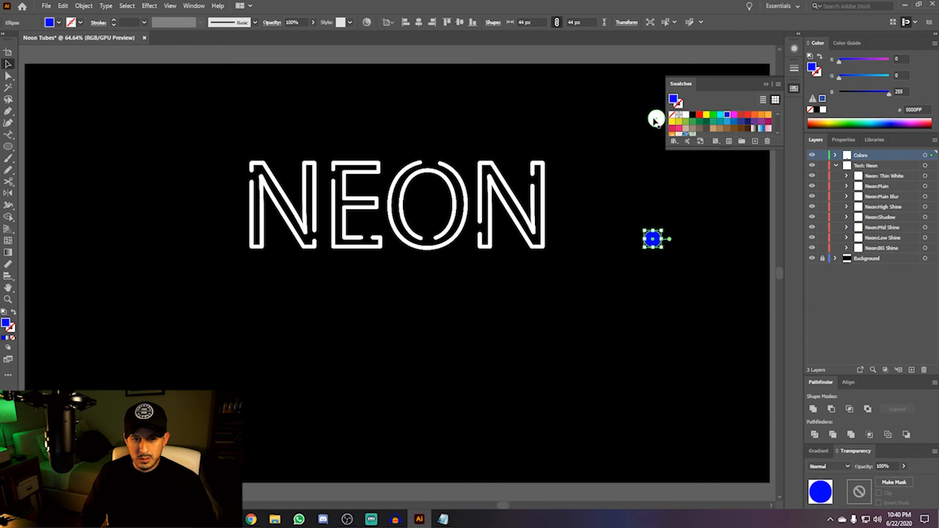
click(793, 90)
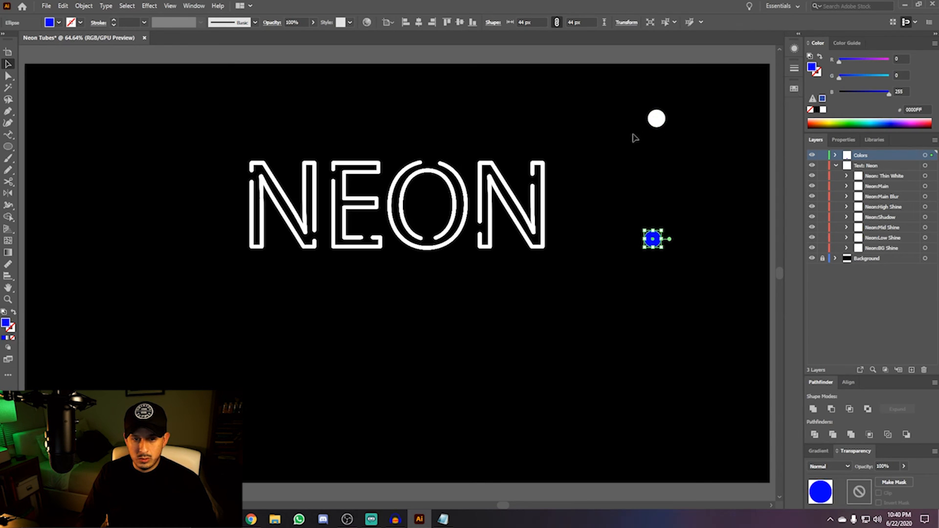
Select the white circle together with the blue one and make a blend between them.
shift+click(656, 119)
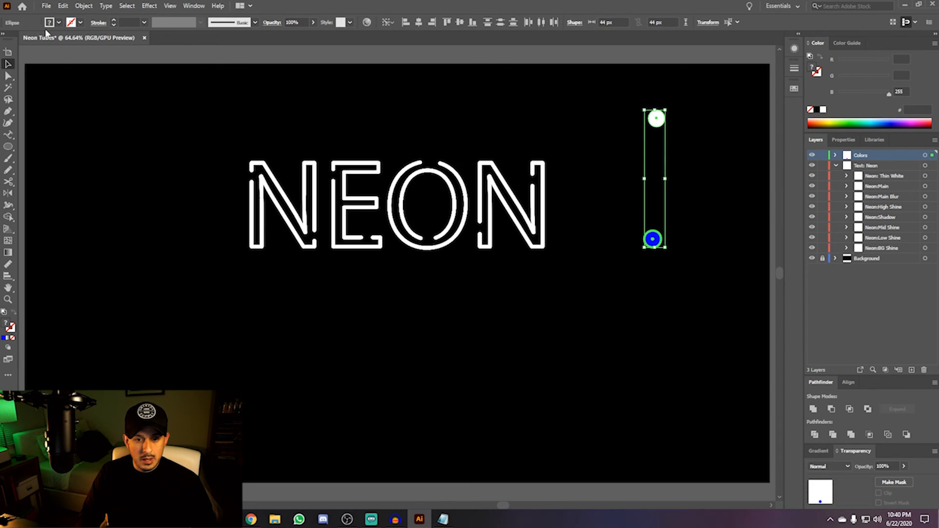
click(83, 6)
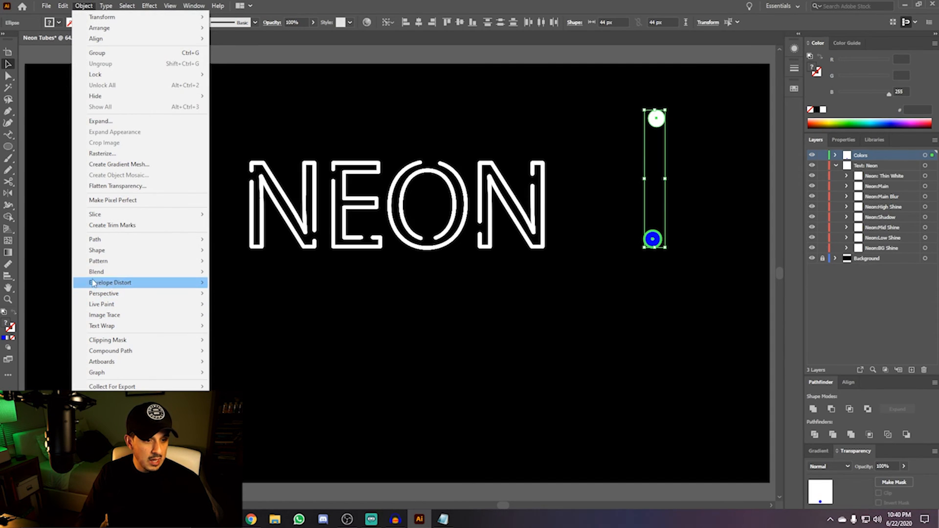
mouse_move(94, 272)
click(245, 273)
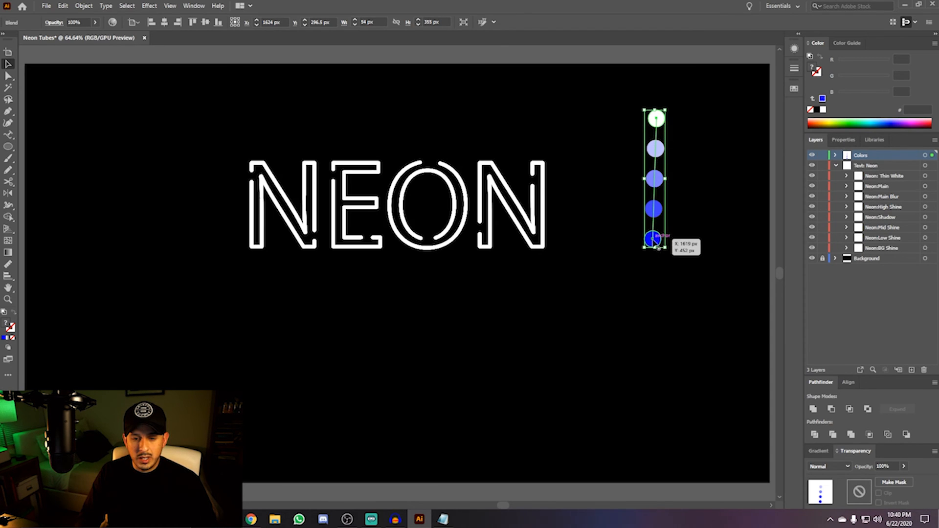
Set the spacing of the white-to-blue circle blend to 3 specified steps.
click(844, 140)
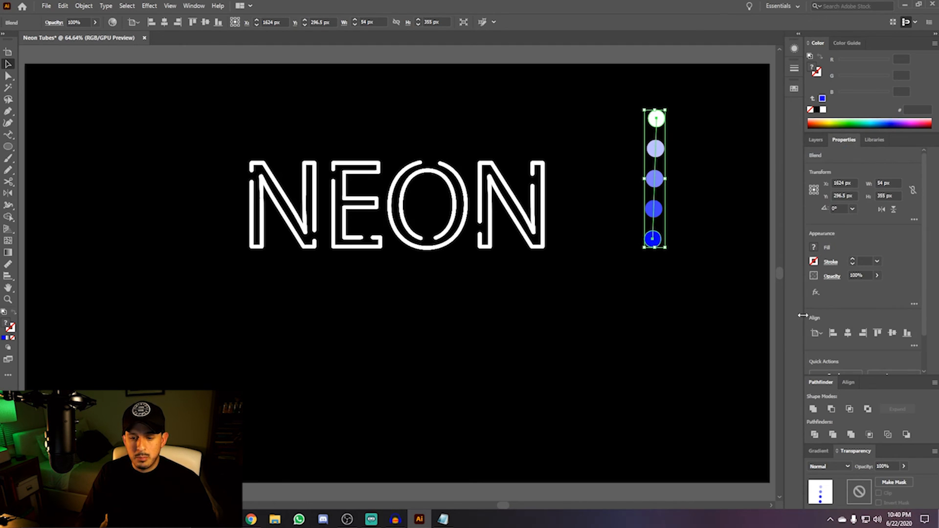
click(859, 350)
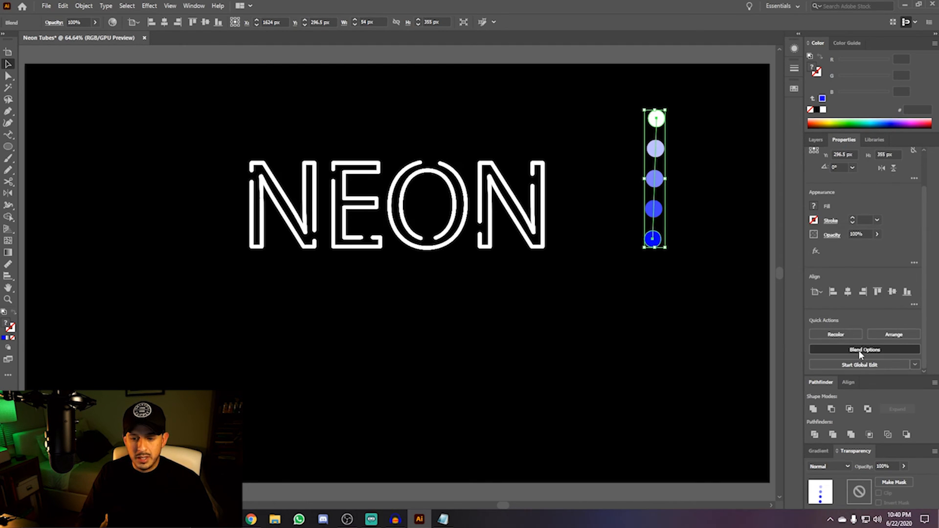
click(451, 236)
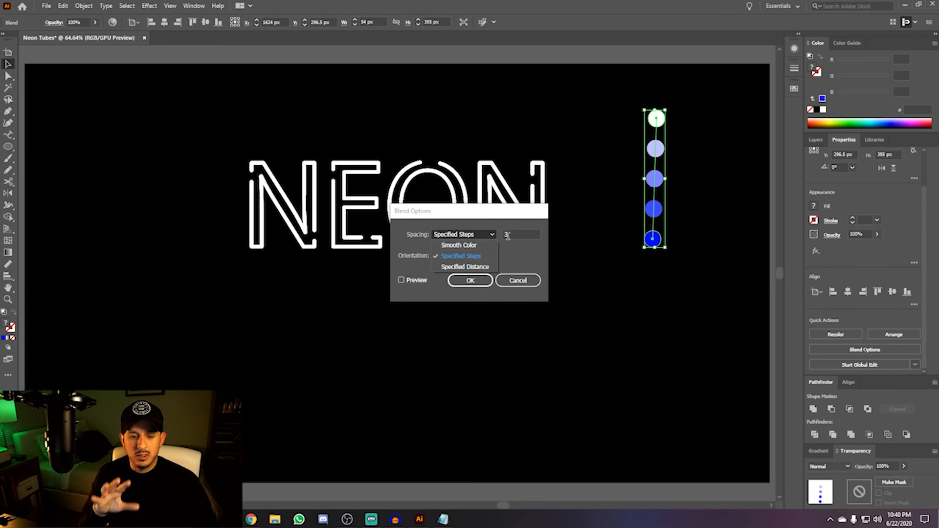
click(464, 284)
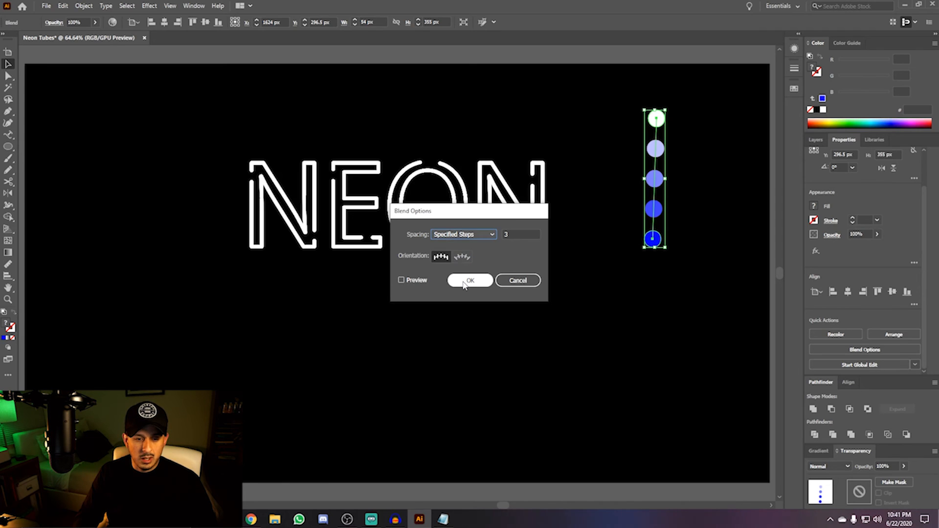
click(463, 283)
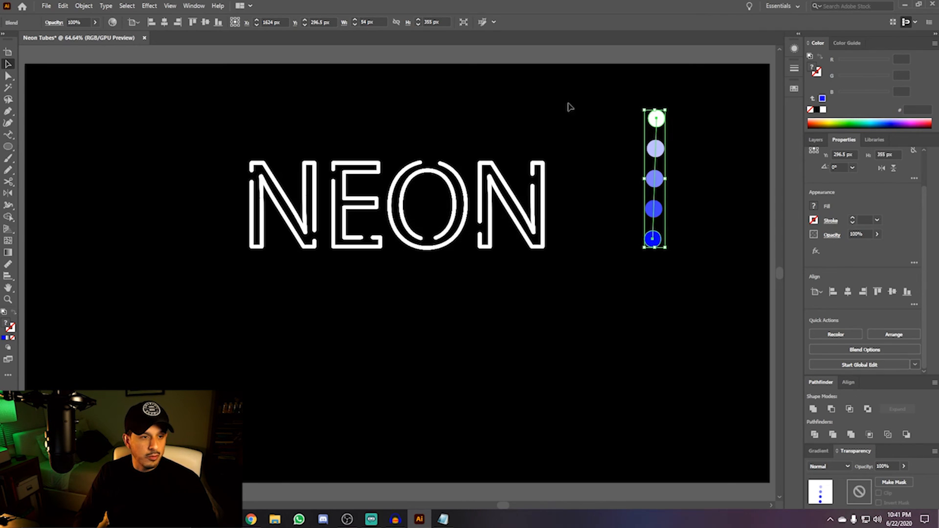
Expand the circle blend into editable objects and deselect the result.
click(81, 7)
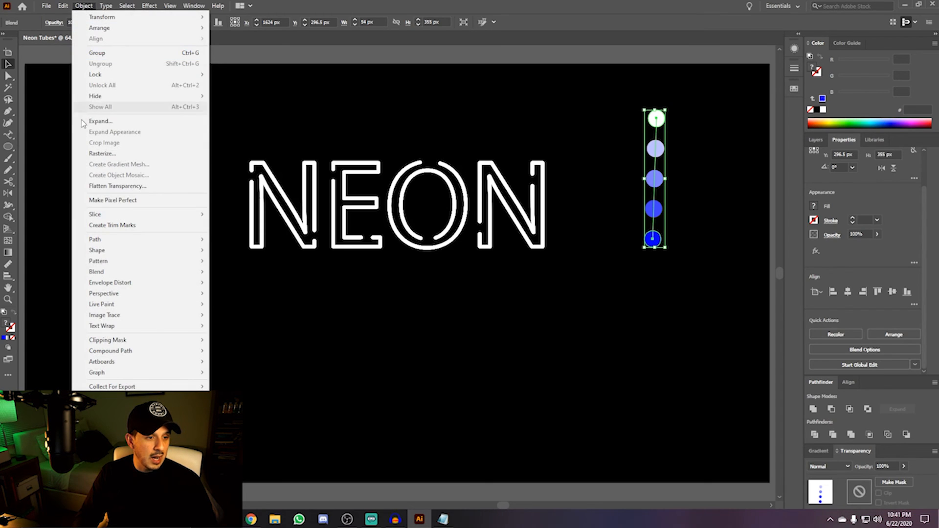
click(85, 122)
click(445, 319)
click(620, 143)
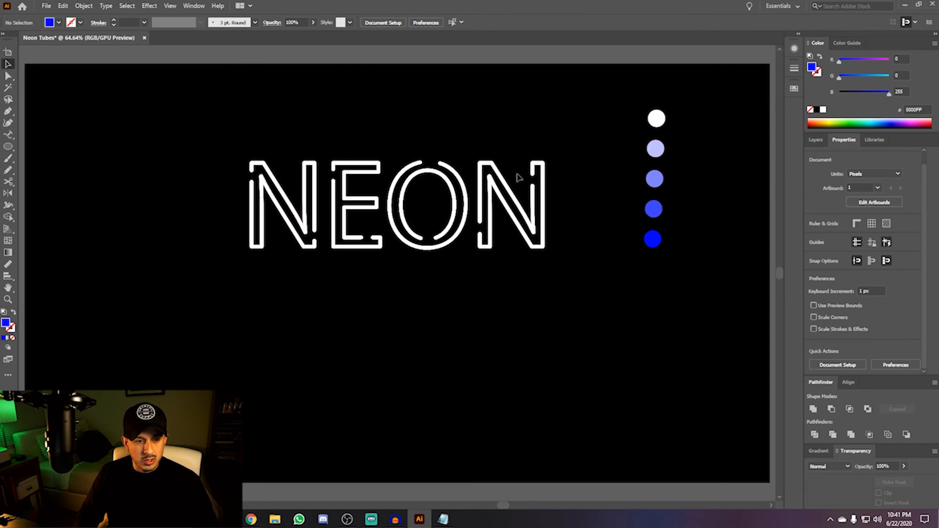
Color the Neon:Main and Neon:Main Blur lettering with the pale blue BFBFFF sampled from the second circle of the palette.
click(820, 141)
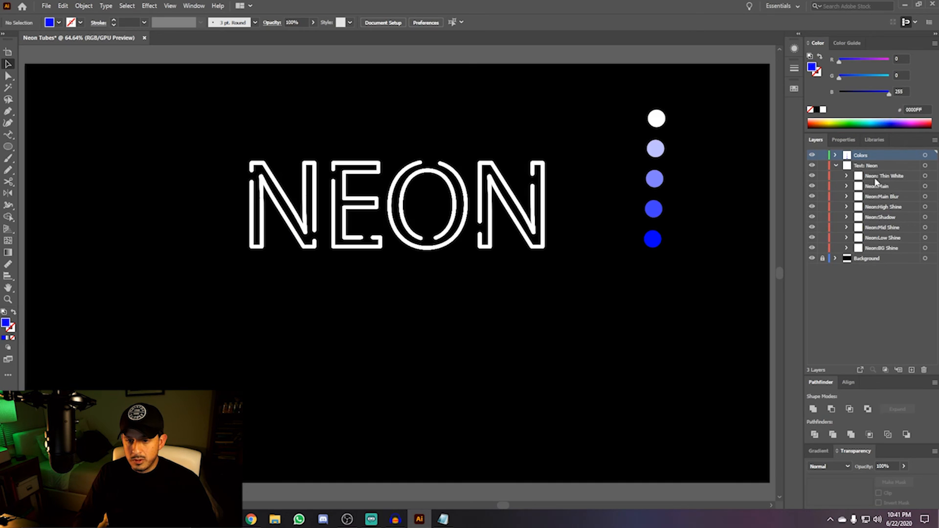
click(925, 187)
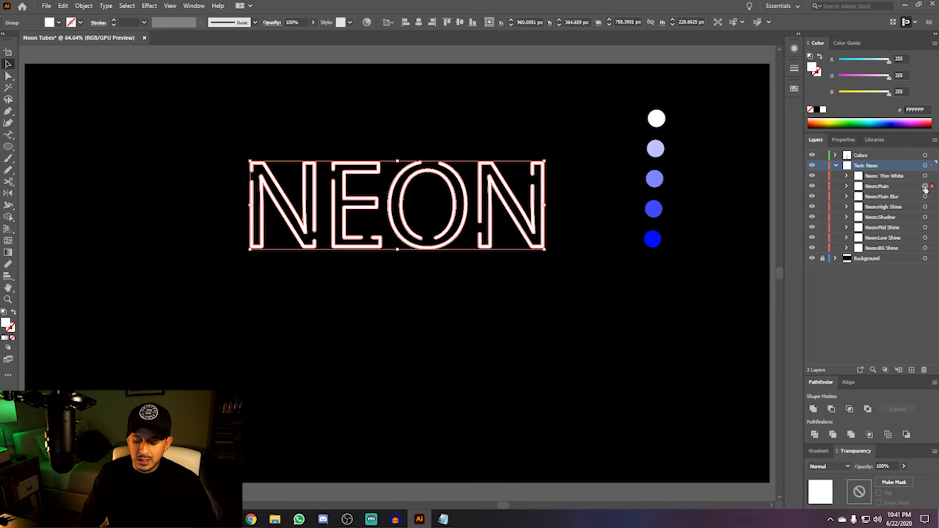
key(i)
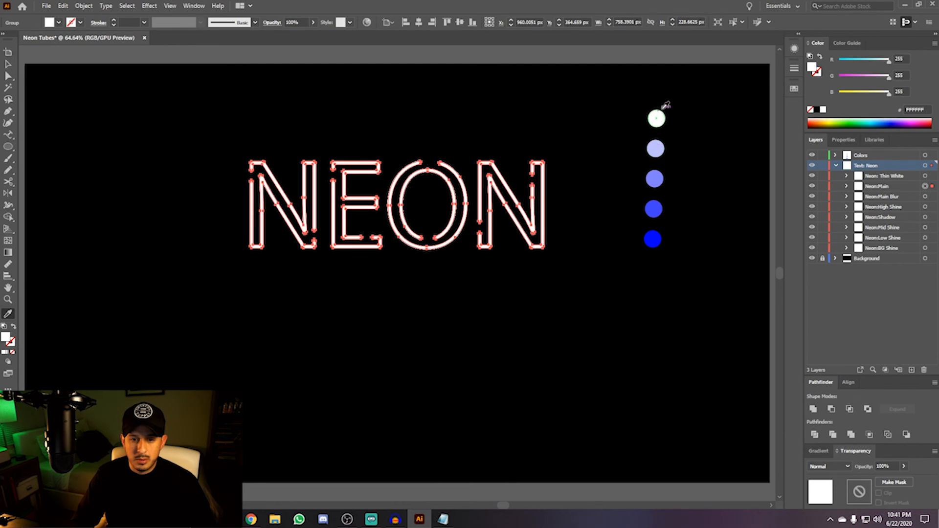
click(658, 146)
click(925, 196)
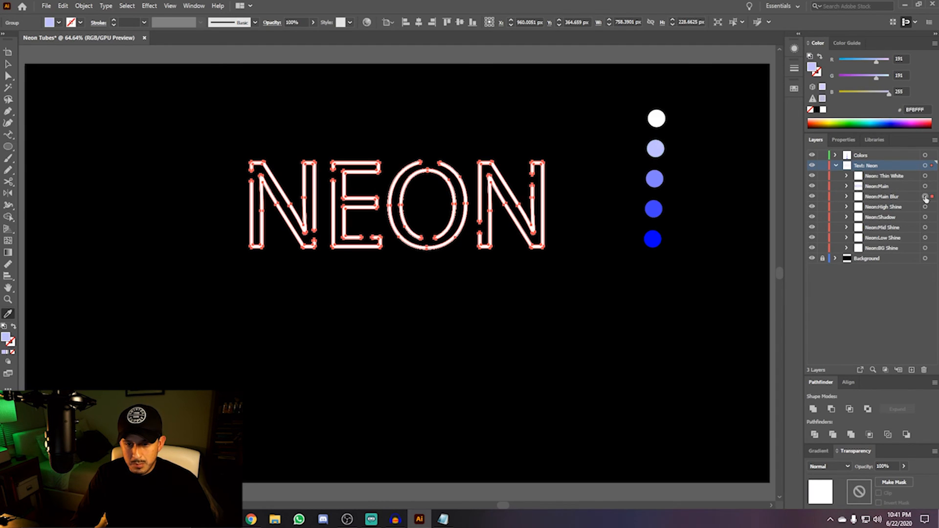
click(657, 143)
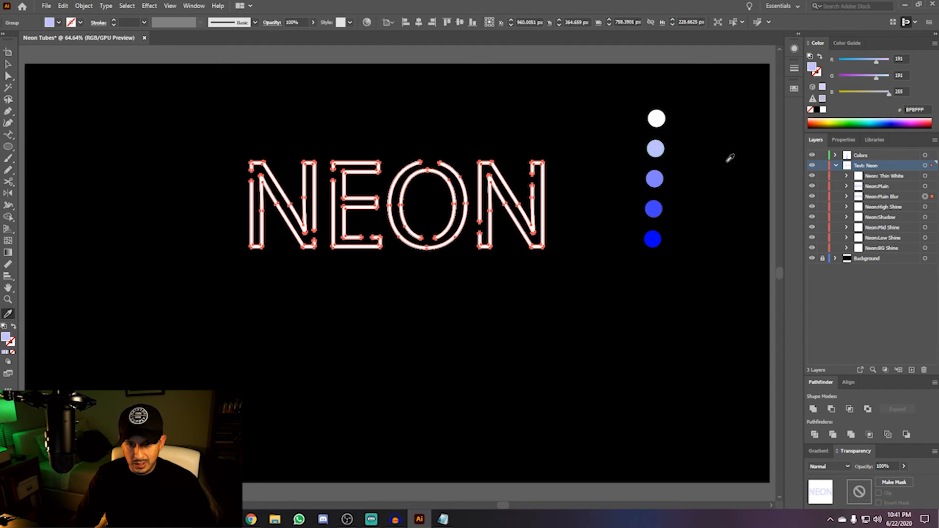
Color the Neon:High Shine lettering with the pure blue 0000FF of the lowest circle and fill the Neon:Shadow lettering with black.
click(925, 207)
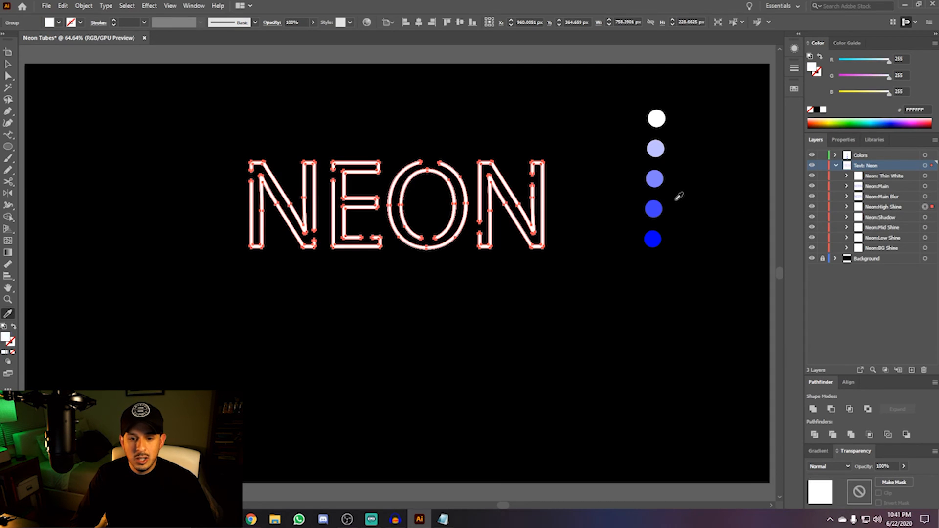
click(652, 239)
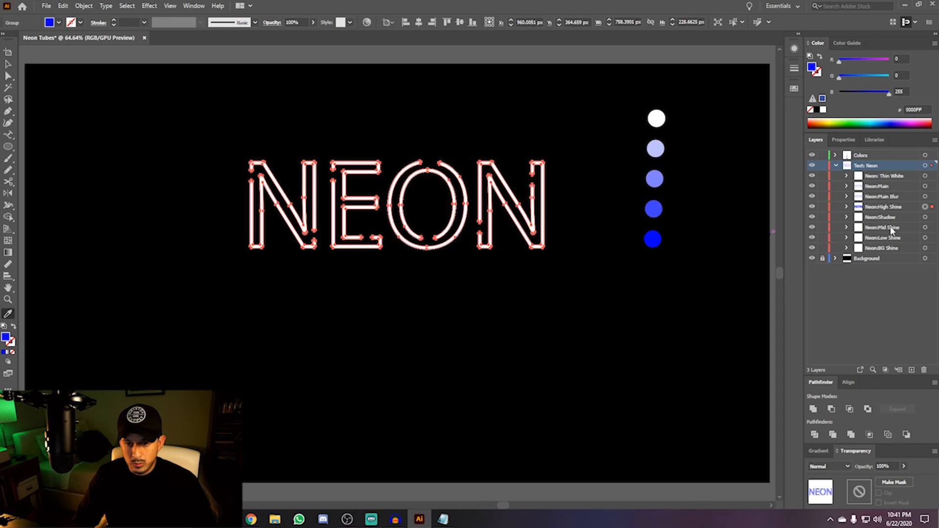
click(925, 218)
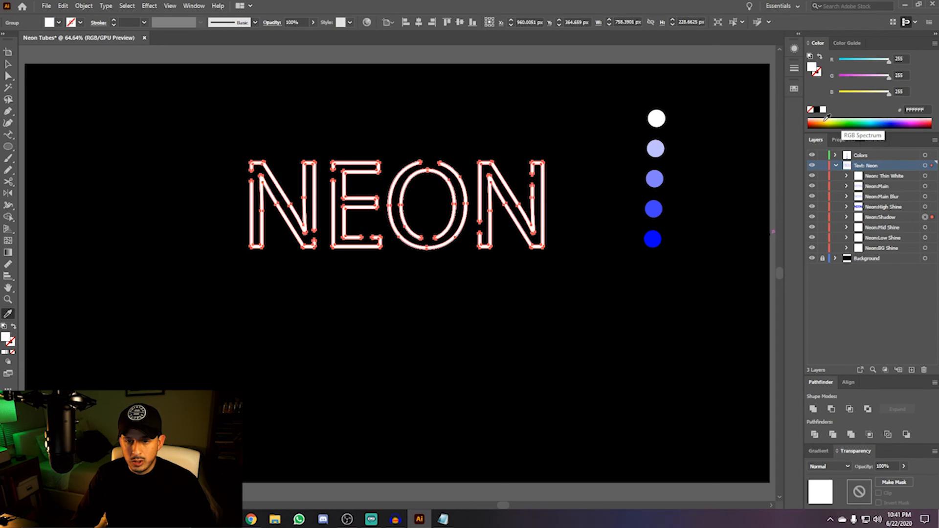
Color the Neon:Mid Shine and Neon:Low Shine lettering with the 4040FF blue sampled from the fourth circle.
click(925, 228)
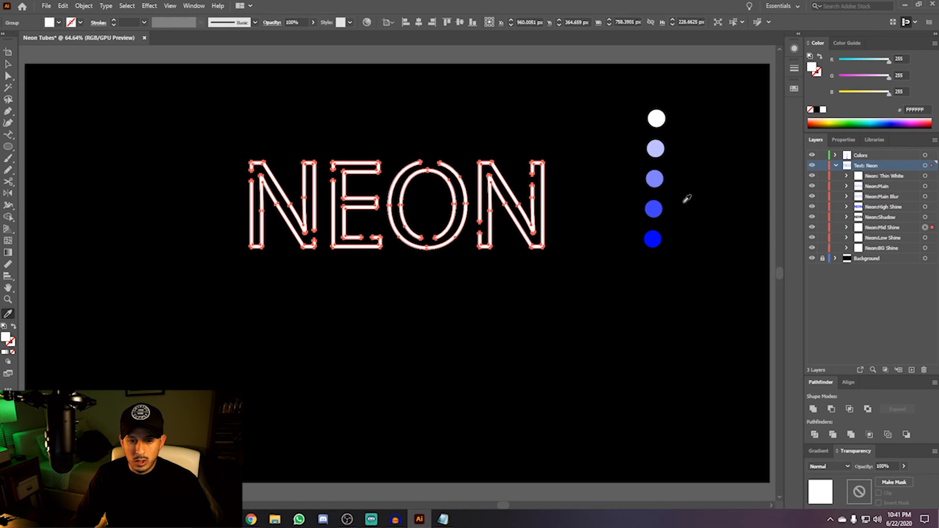
click(655, 203)
click(925, 239)
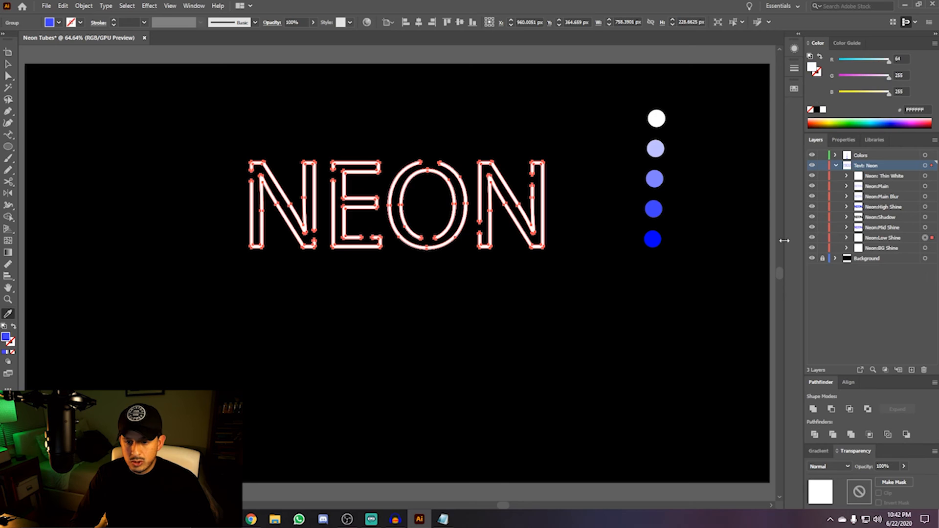
click(655, 209)
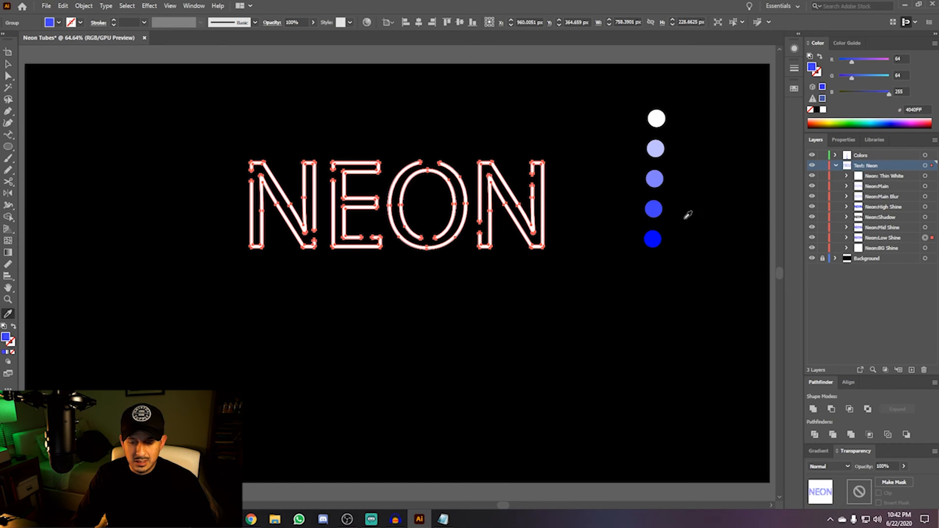
Color the Neon:BG Shine lettering with the pure blue 0000FF of the lowest circle and hide the Colors layer.
click(925, 248)
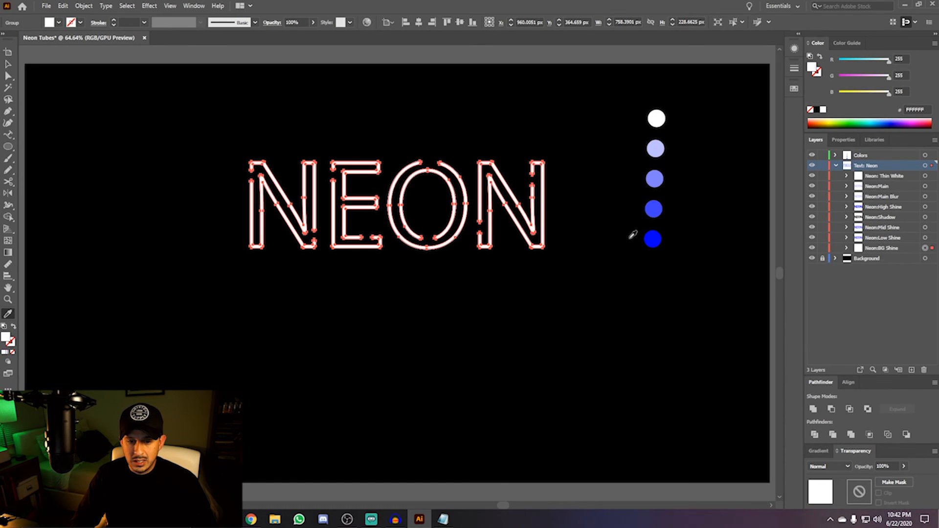
click(653, 238)
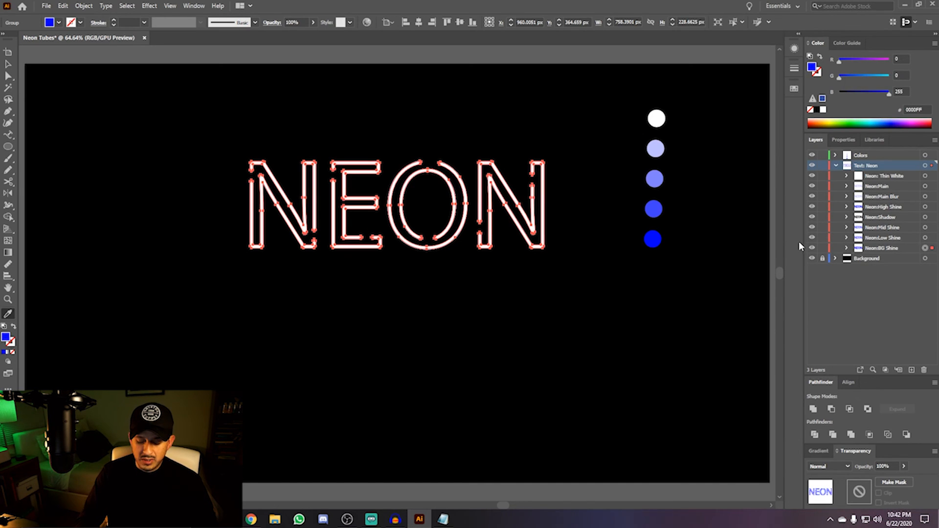
key(v)
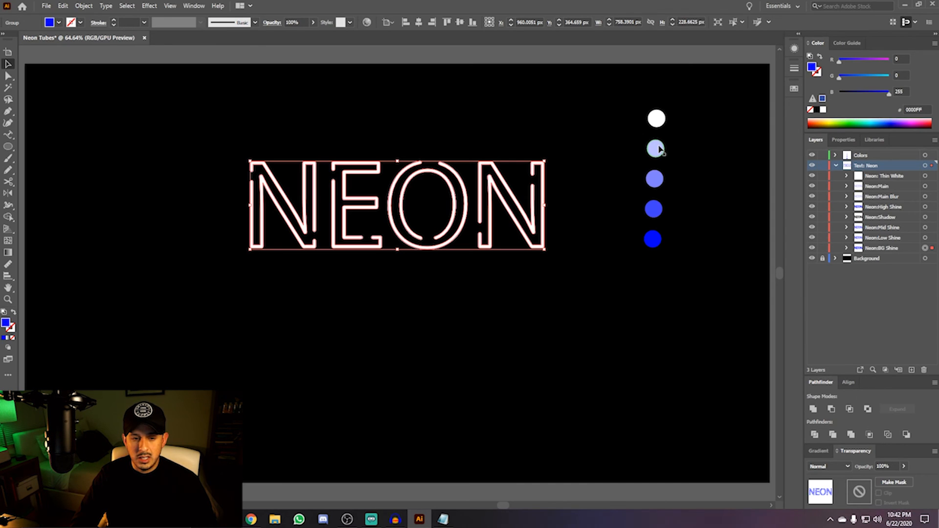
click(812, 155)
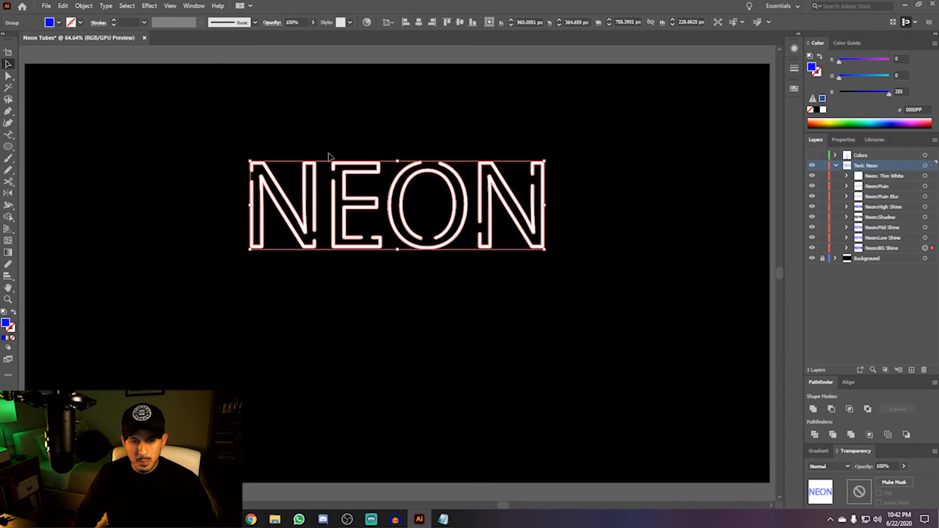
Apply an Offset Path effect of -3 px to the Neon: Thin White lettering.
click(925, 177)
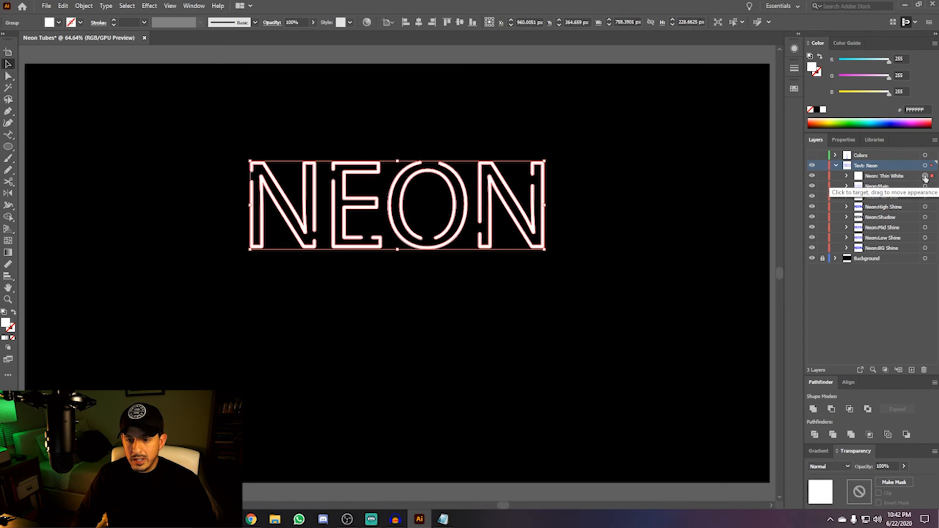
click(150, 6)
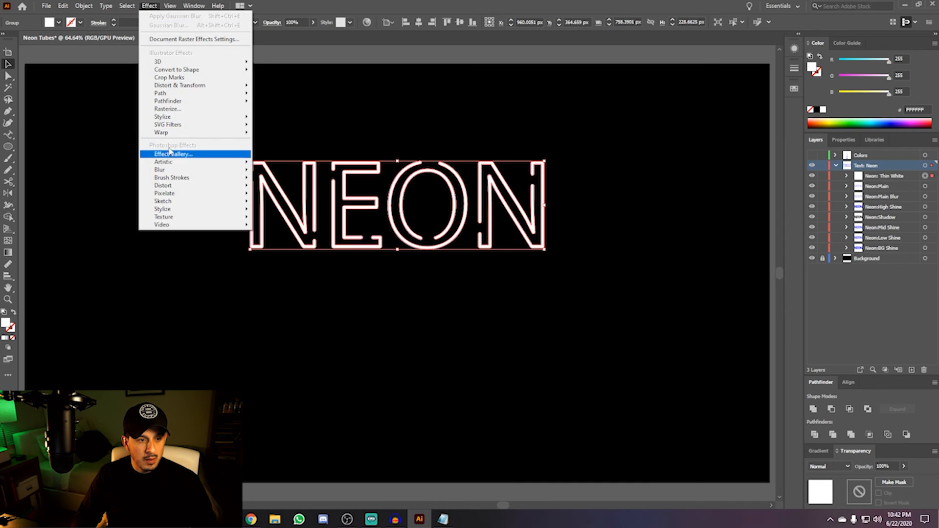
mouse_move(171, 97)
click(267, 94)
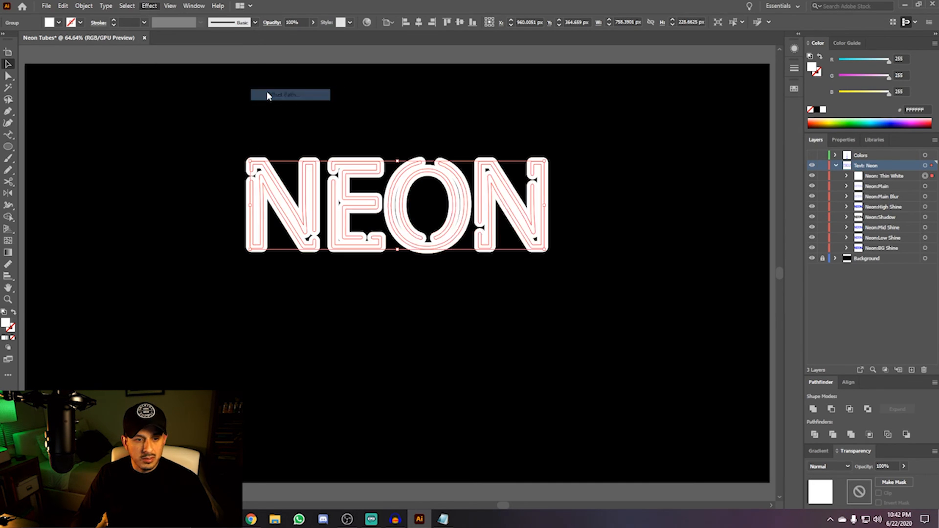
text(-3)
key(Return)
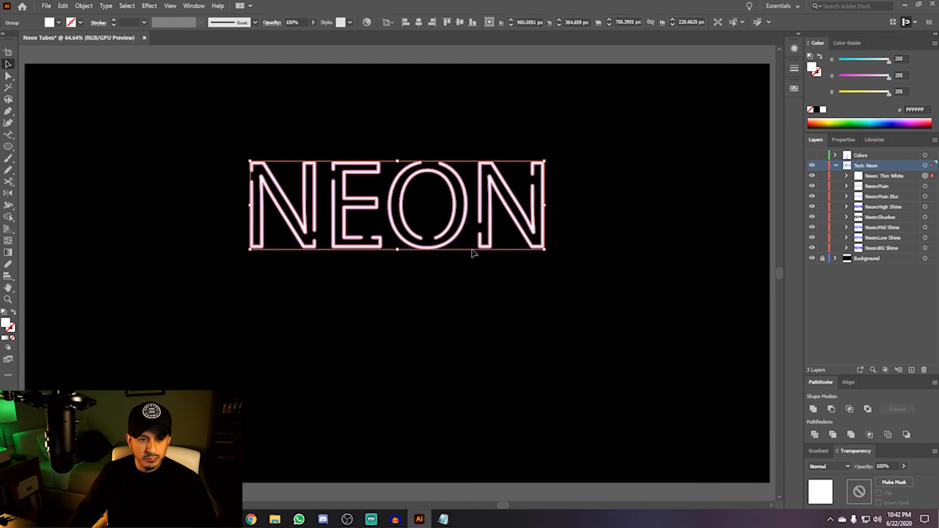
Apply an Offset Path effect of -2 px to the Neon:Main lettering.
click(924, 188)
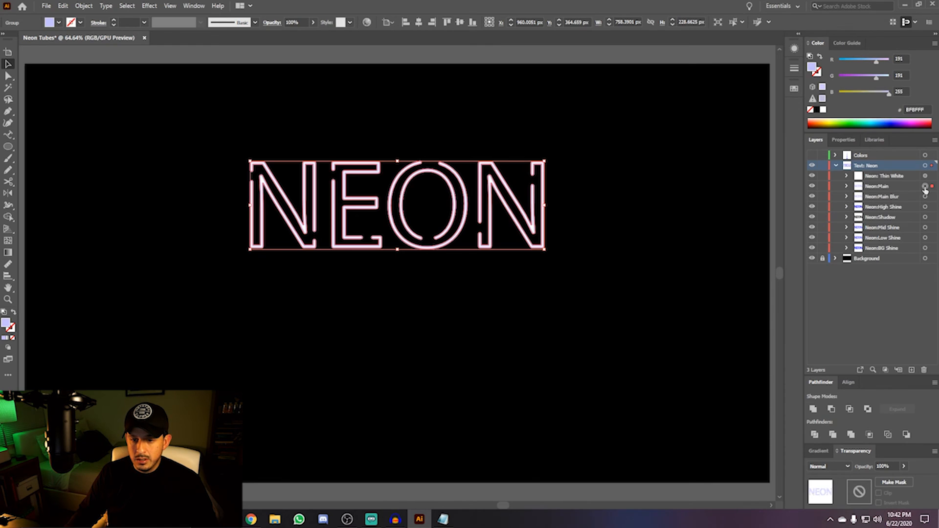
click(149, 5)
mouse_move(173, 98)
click(282, 95)
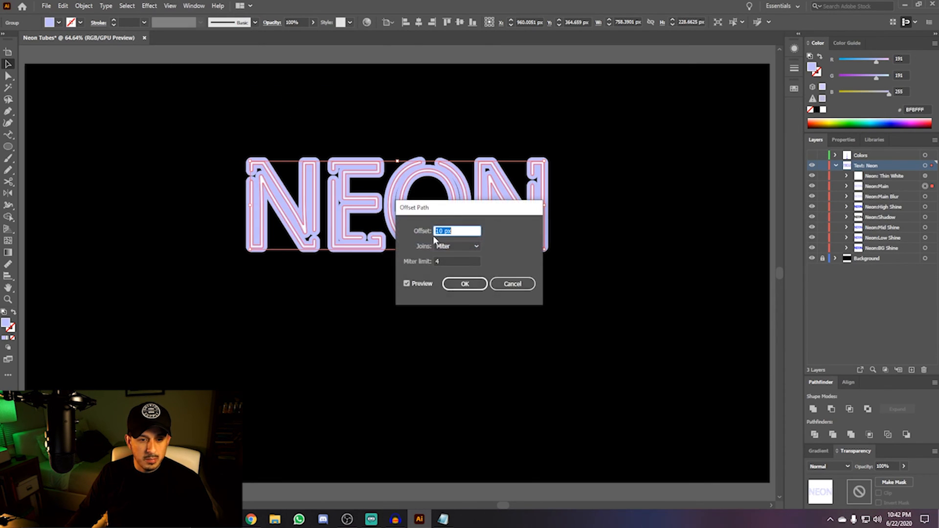
text(-2)
click(463, 284)
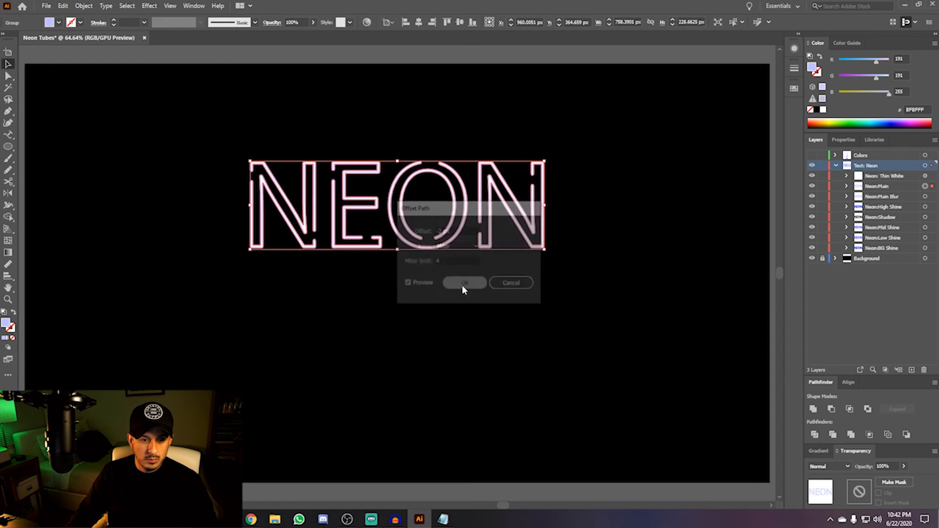
Apply an Offset Path effect of -2 px to the Neon:Main Blur lettering.
click(925, 196)
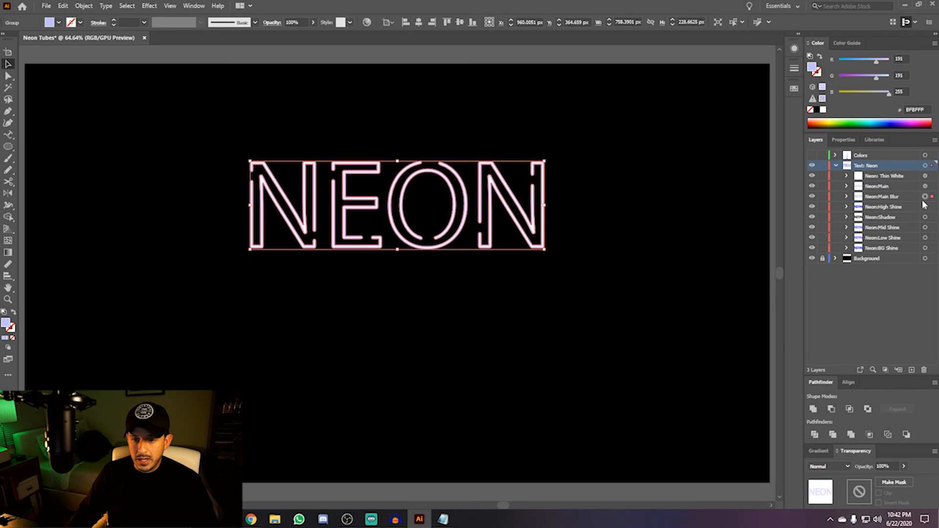
click(148, 6)
mouse_move(162, 93)
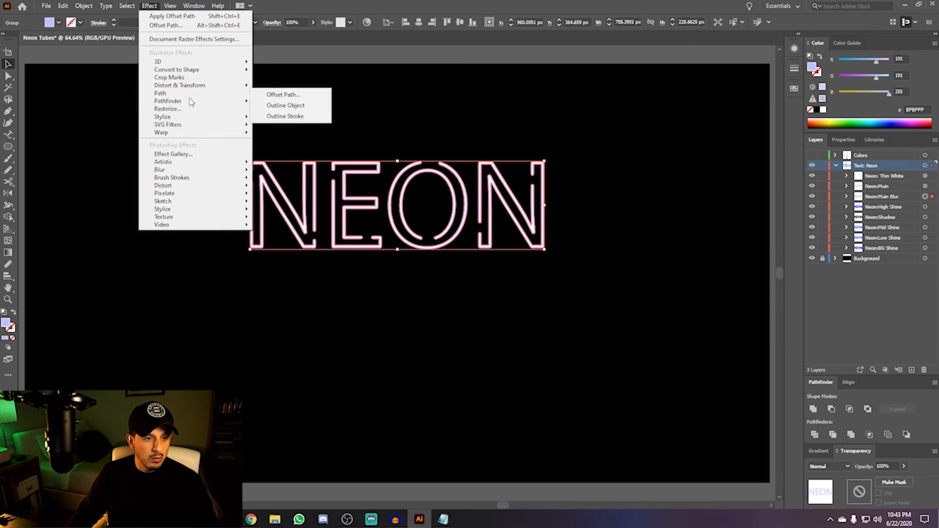
click(284, 94)
text(-2)
click(464, 286)
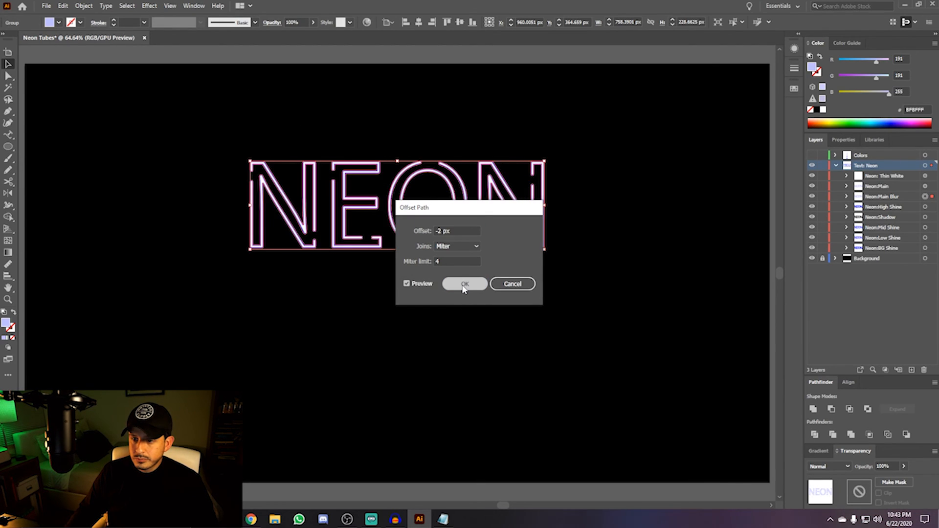
Apply a Gaussian Blur with a 0.5 pixel radius to the Neon:Main Blur lettering.
click(150, 6)
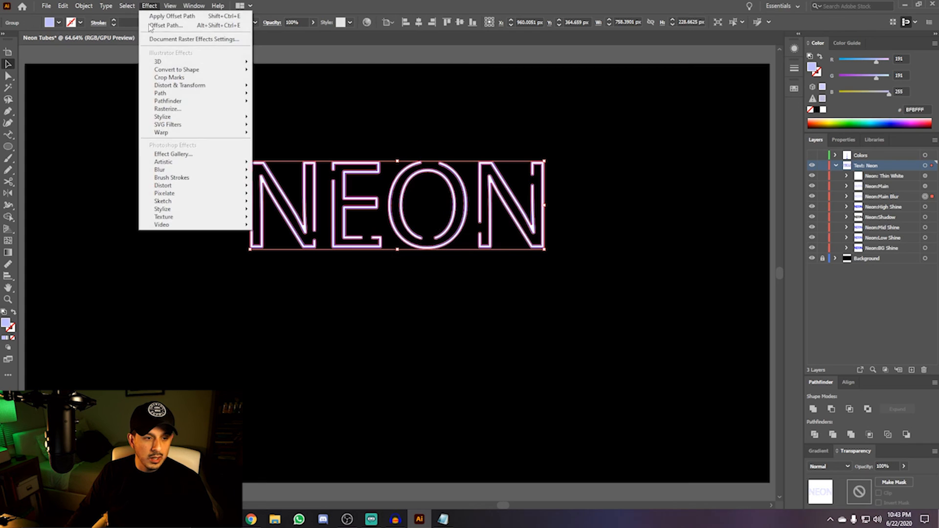
mouse_move(158, 171)
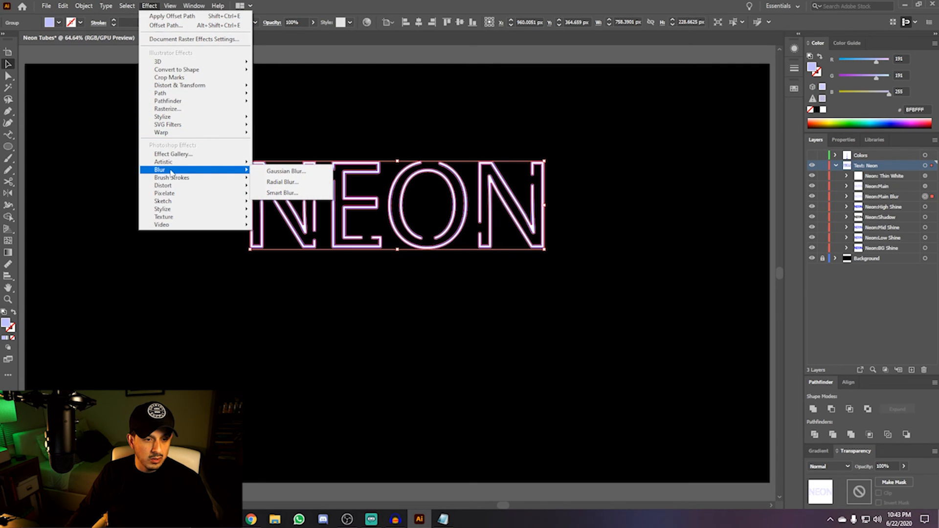
click(280, 172)
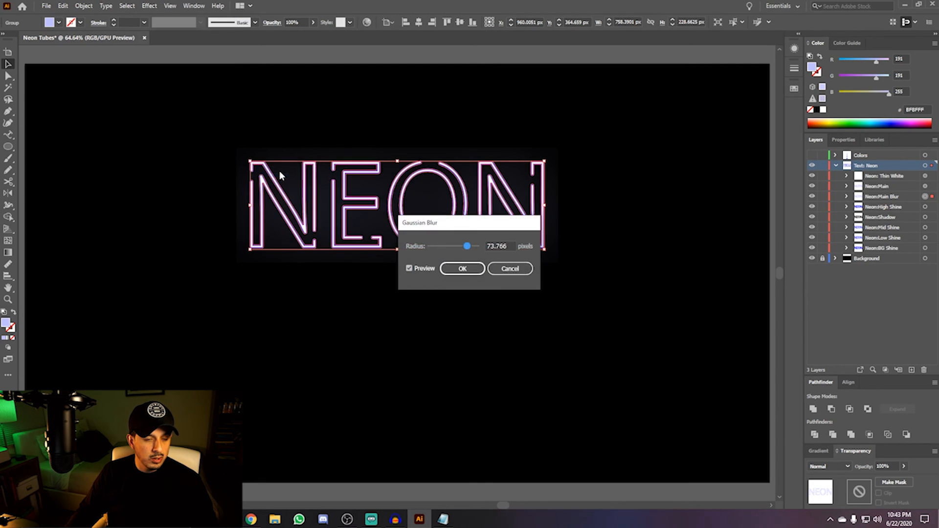
click(504, 247)
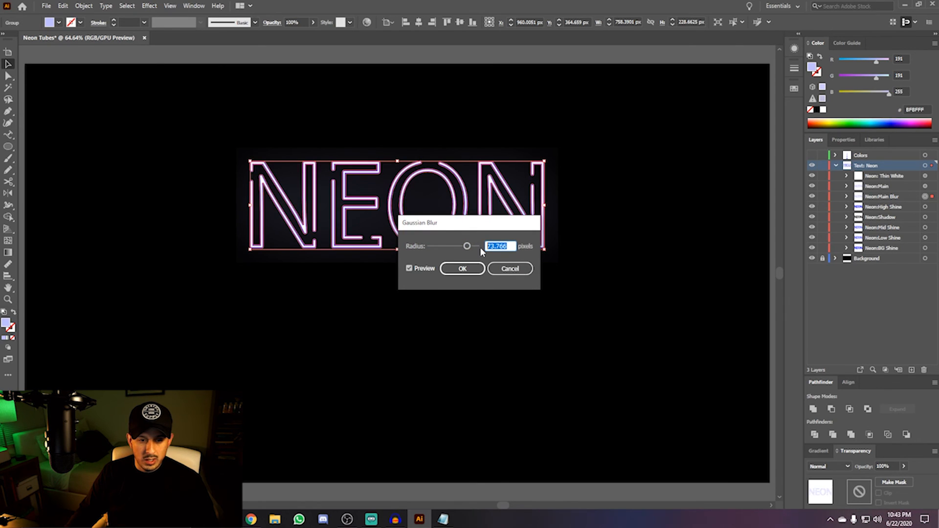
text(.5)
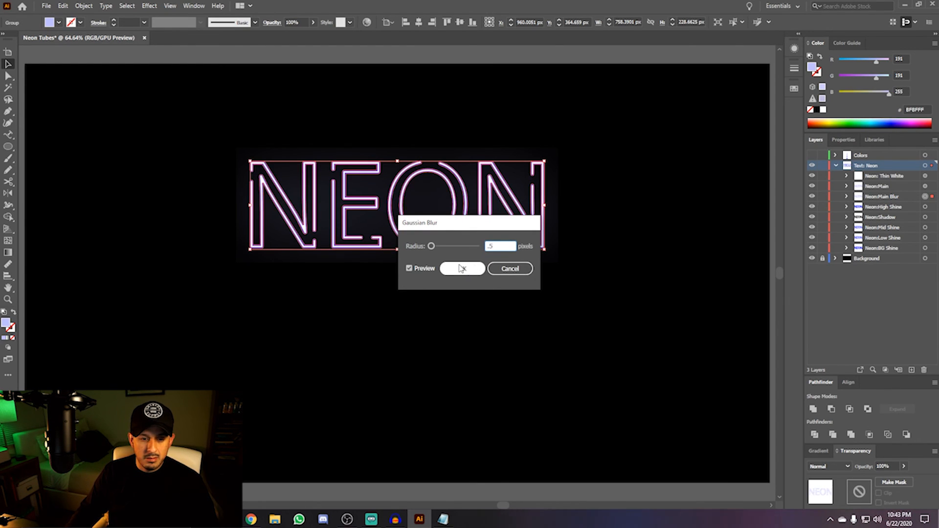
click(461, 269)
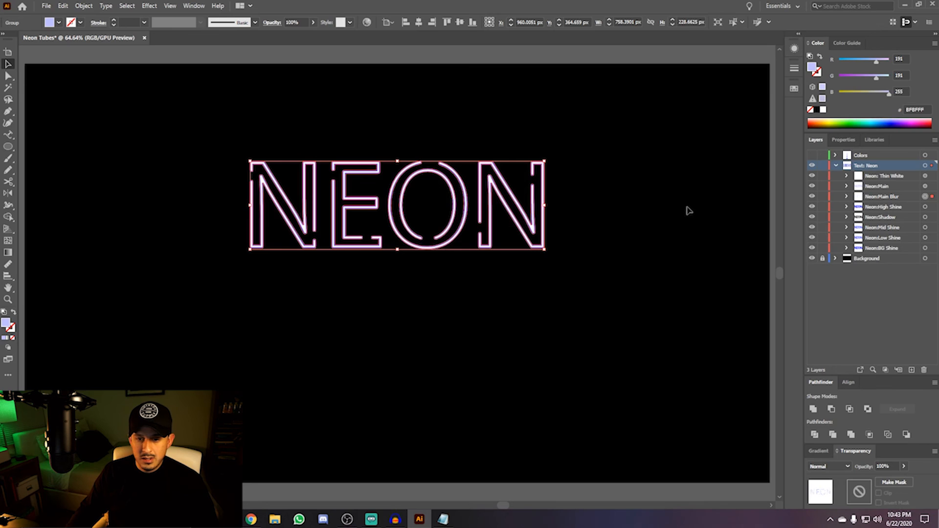
Apply a Gaussian Blur with a 5 pixel radius to the Neon:High Shine lettering.
click(924, 207)
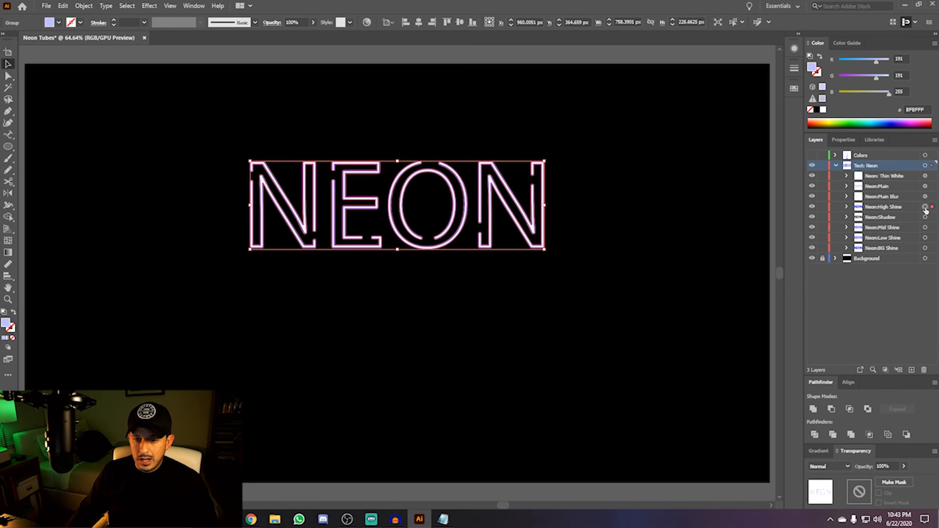
click(150, 6)
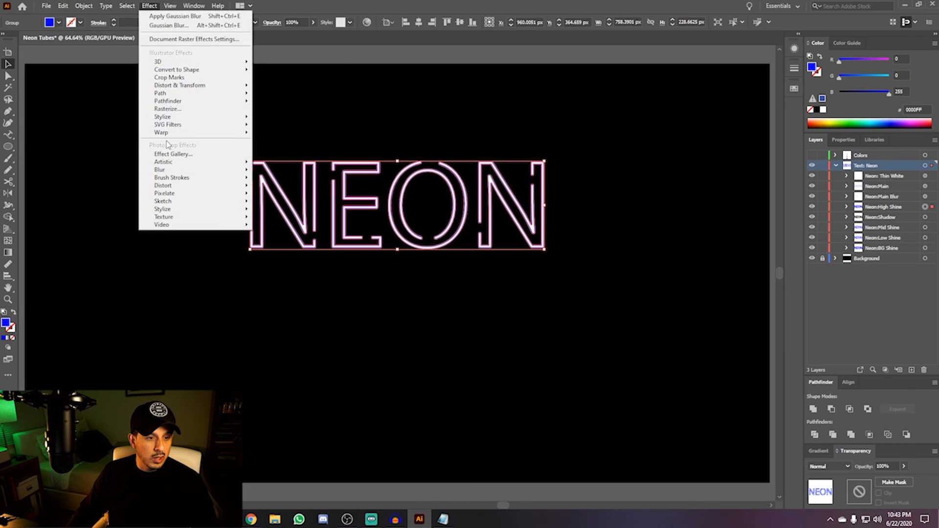
mouse_move(167, 171)
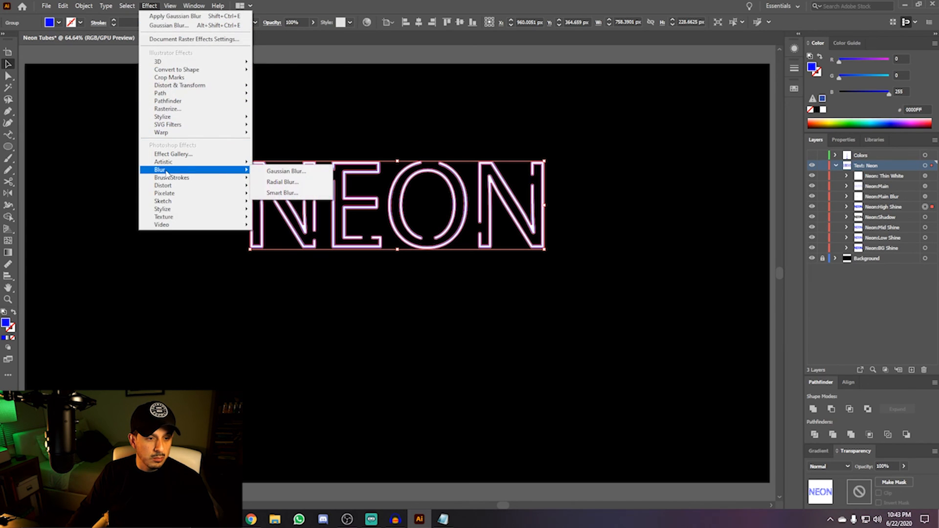
click(280, 171)
click(496, 244)
drag(497, 244, 473, 249)
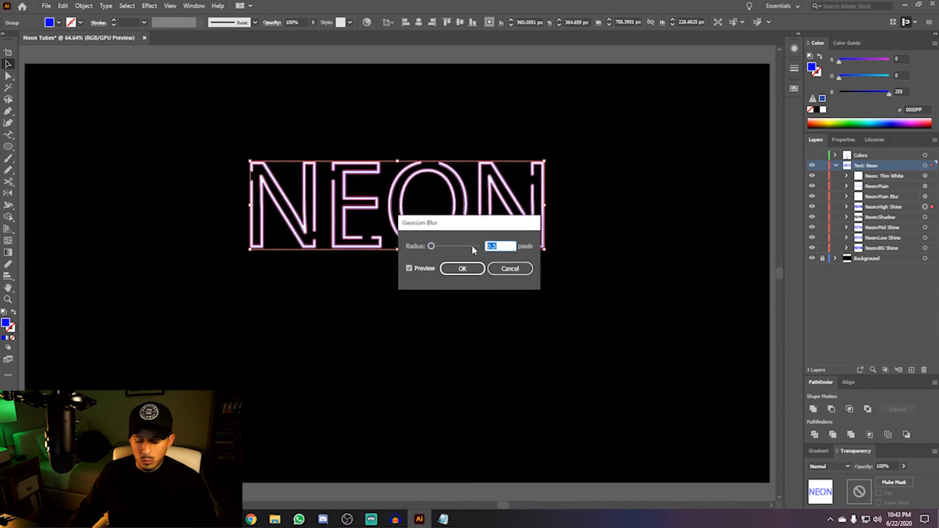
text(10)
click(465, 269)
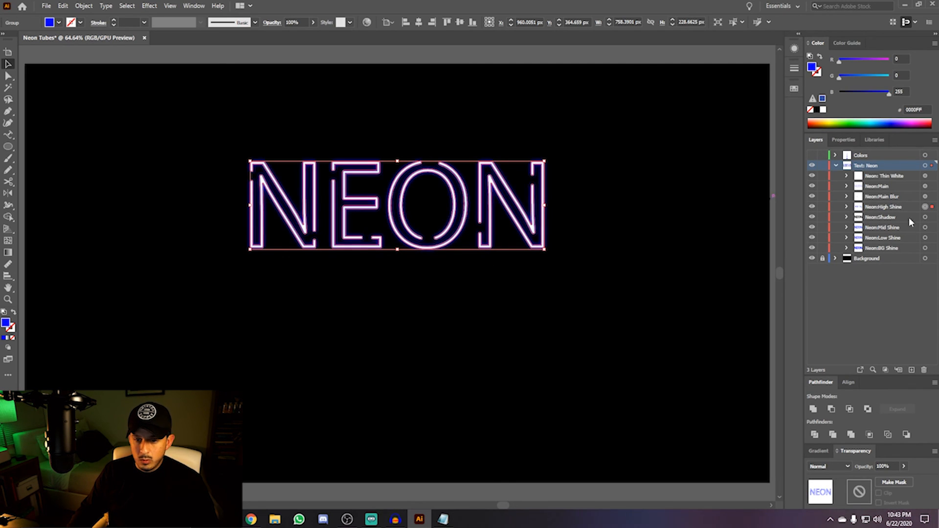
Apply an Offset Path effect of -2 px to the Neon:Shadow lettering.
click(925, 217)
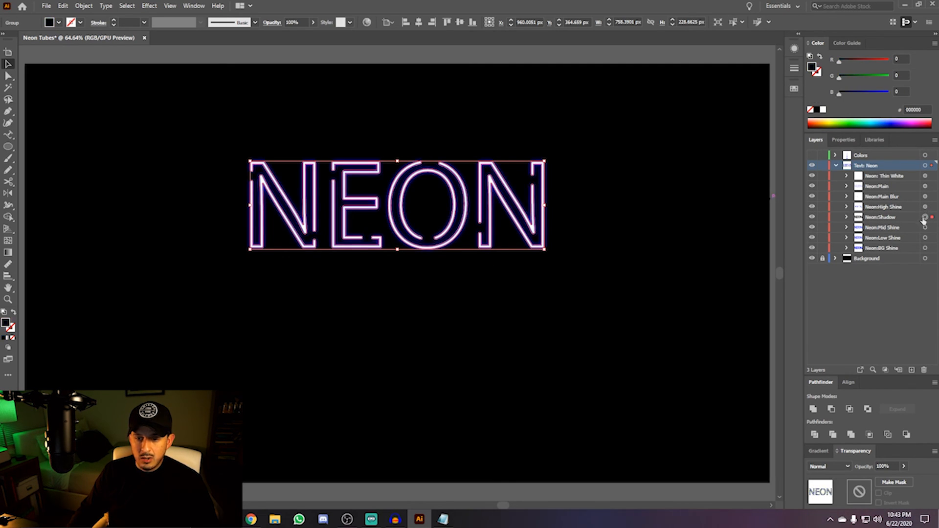
click(149, 7)
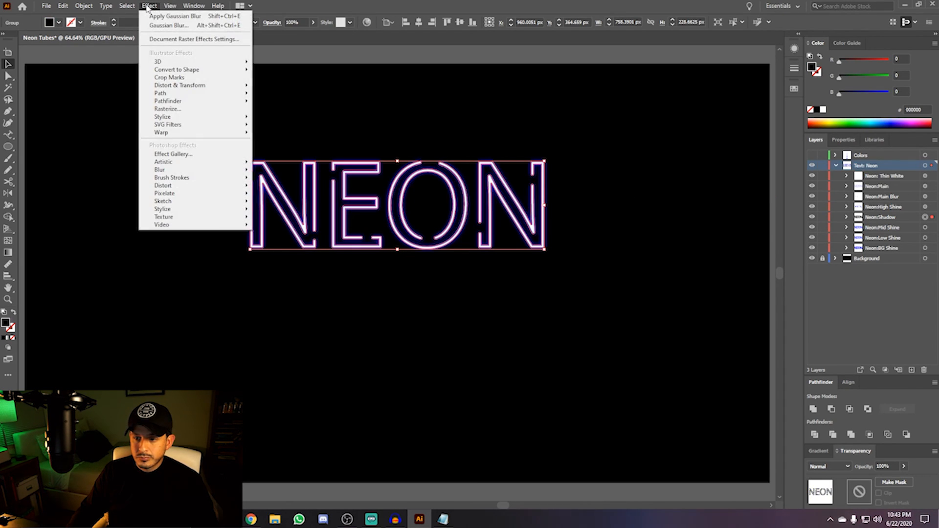
mouse_move(170, 96)
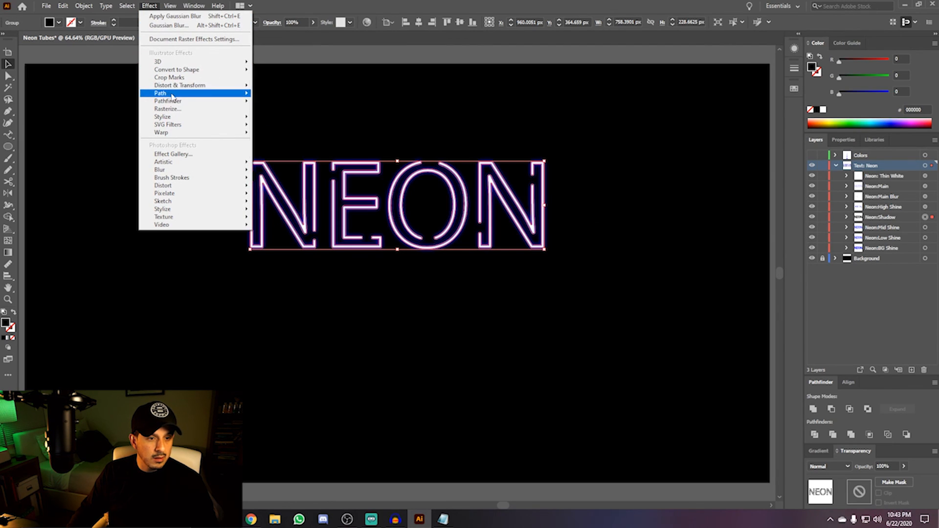
click(274, 93)
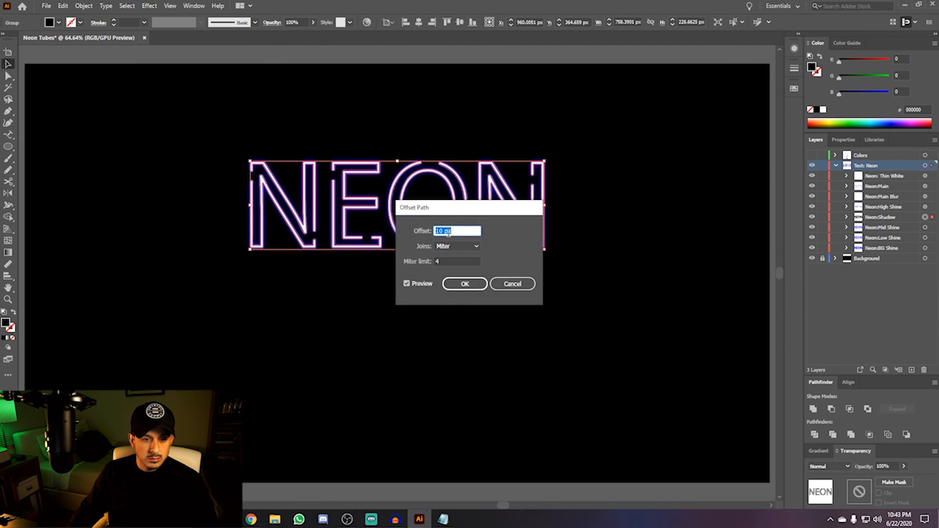
text(-2)
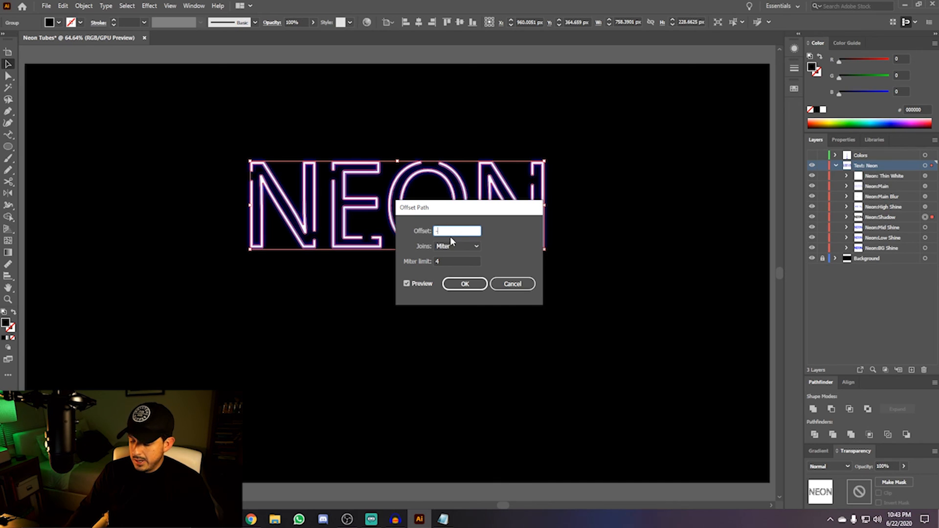
click(466, 284)
Apply a Gaussian Blur with a 7 pixel radius to the Neon:Shadow lettering.
click(149, 6)
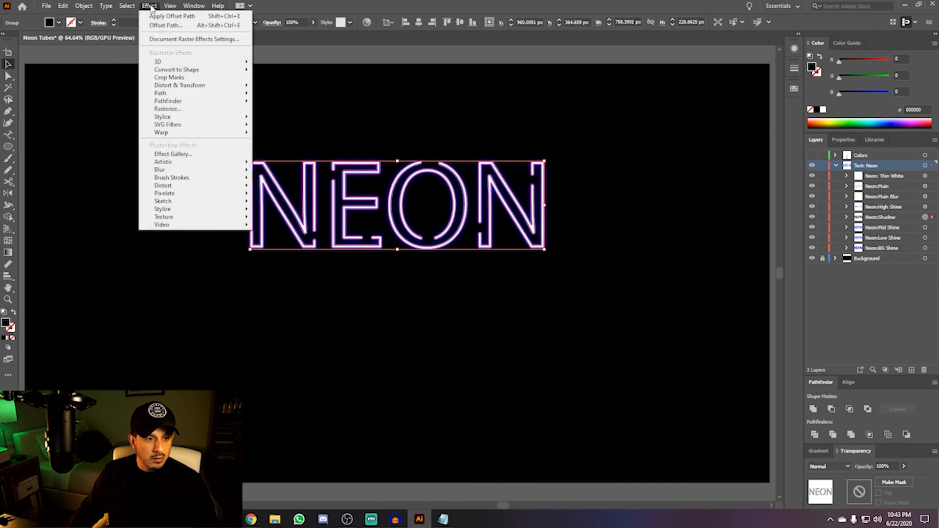
mouse_move(167, 170)
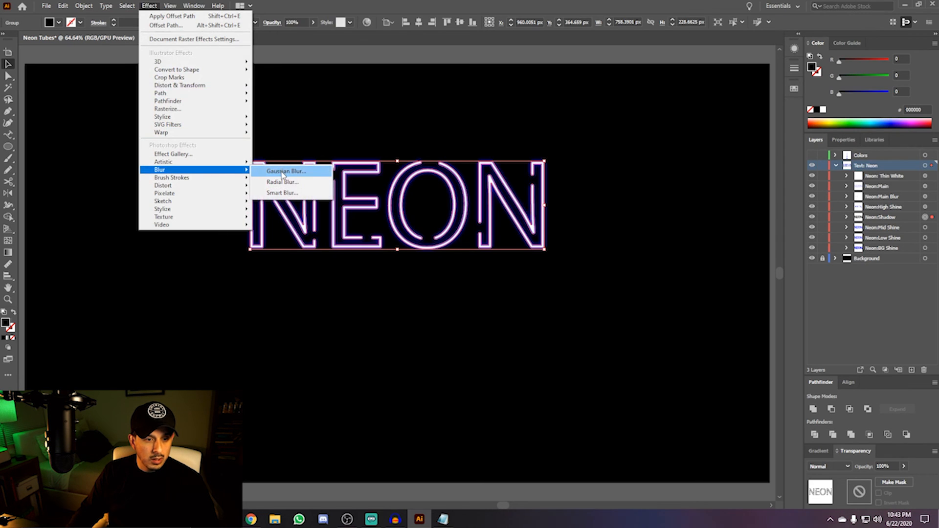
click(283, 172)
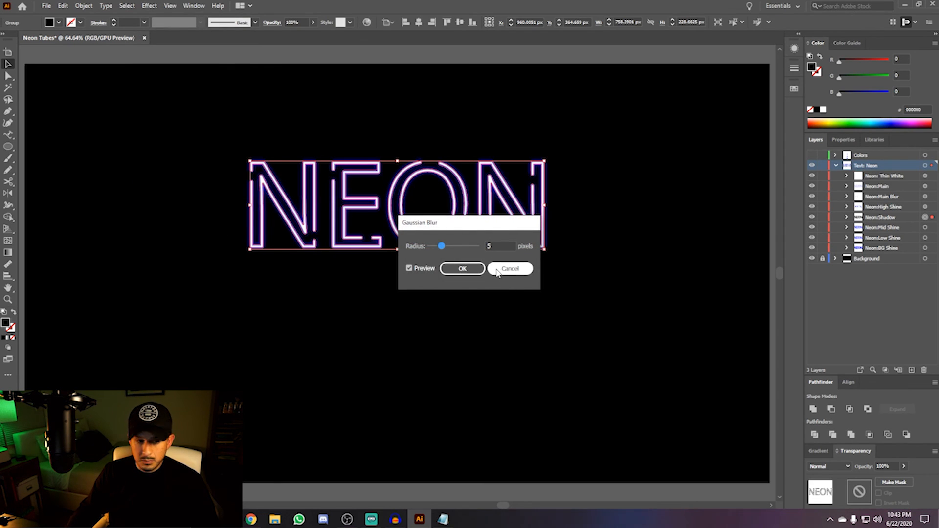
double_click(500, 247)
text(7)
click(472, 277)
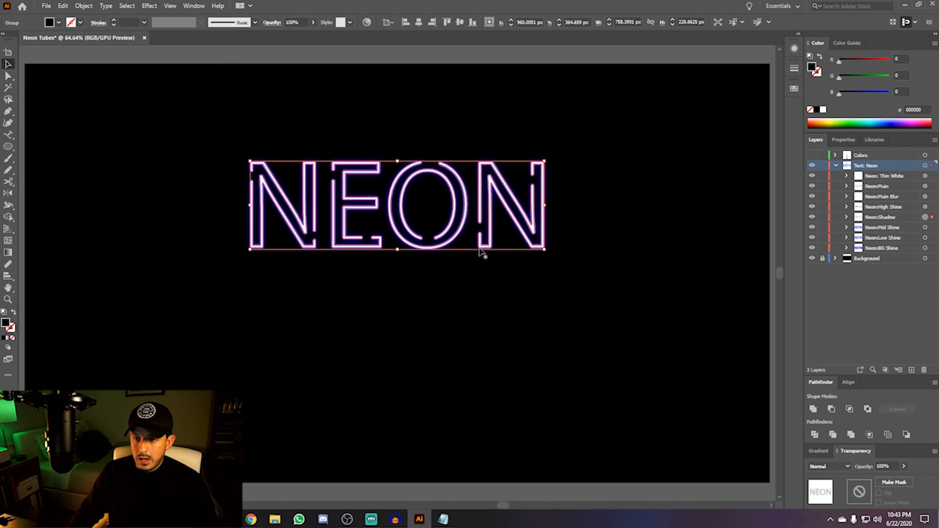
Set the opacity of the Neon:Shadow lettering to 84%.
click(894, 465)
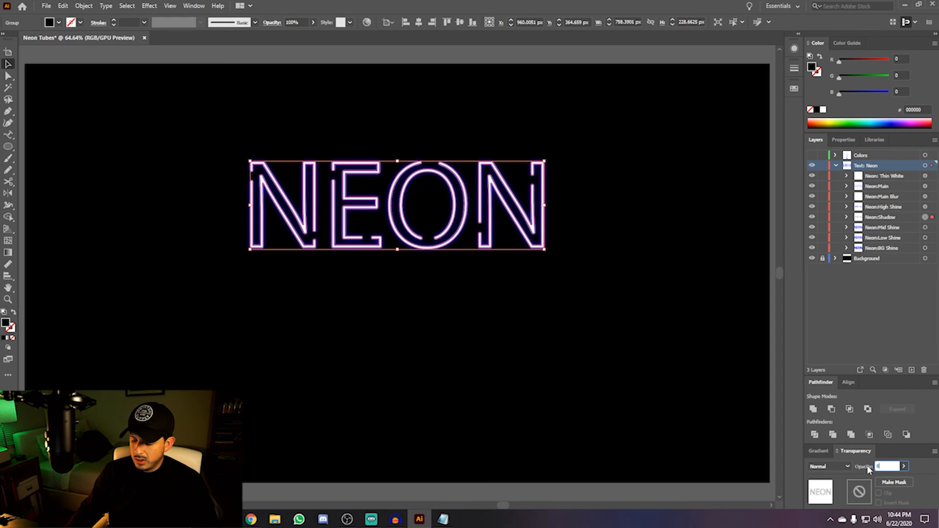
text(84)
key(Return)
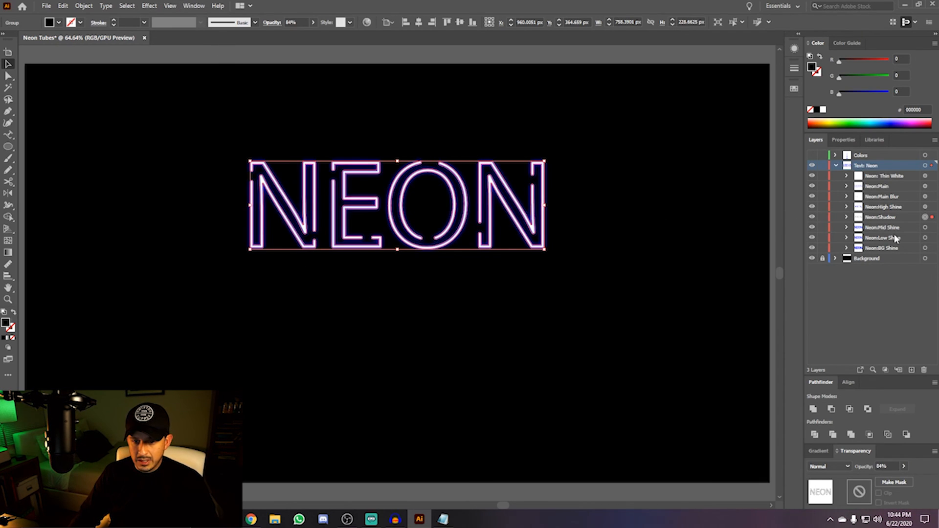
Apply a Gaussian Blur effect to the Neon:Mid Shine lettering.
click(926, 228)
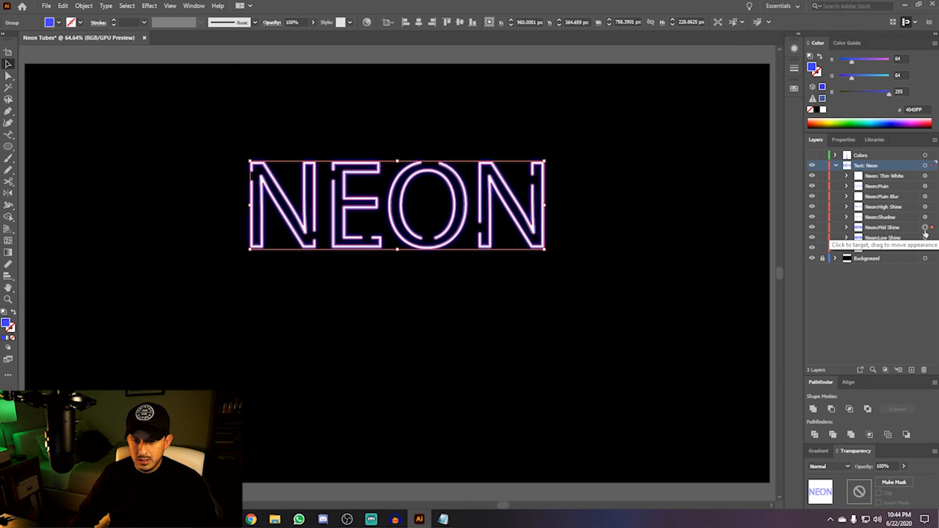
click(149, 6)
mouse_move(171, 172)
click(277, 170)
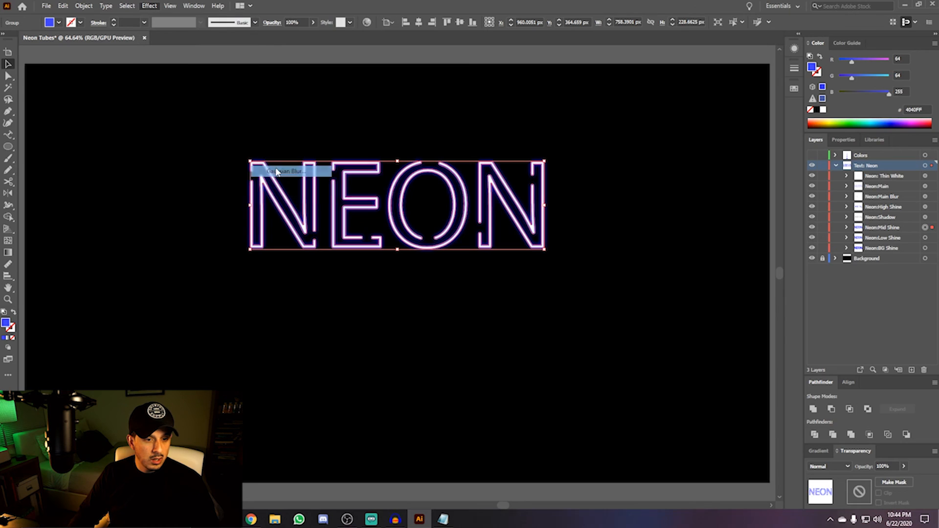
click(501, 248)
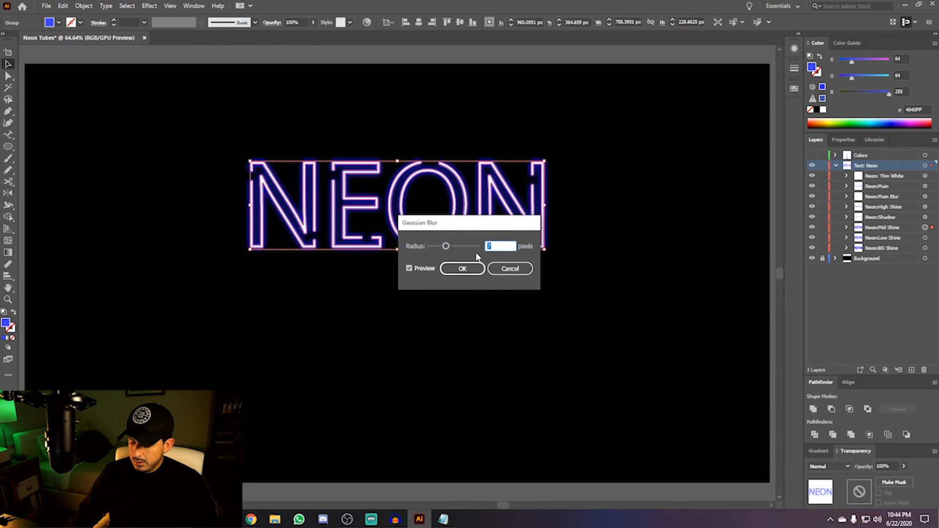
click(461, 268)
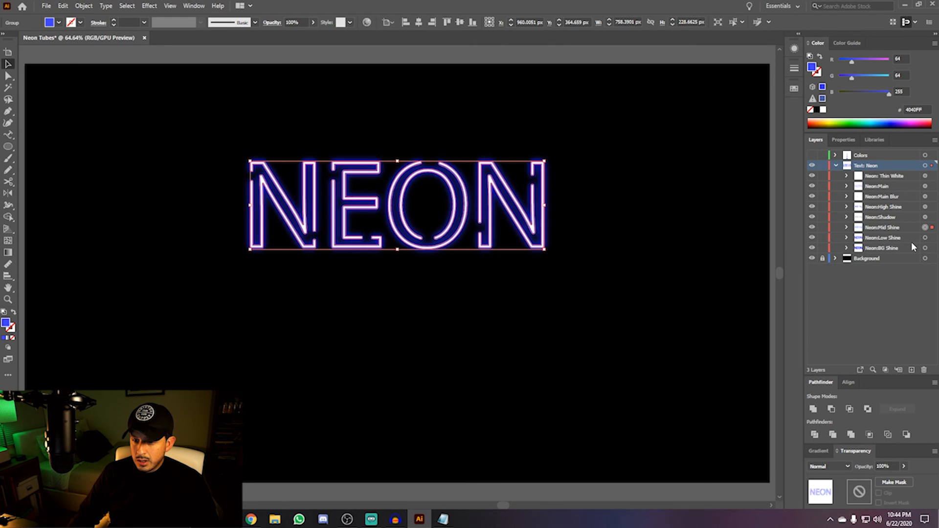
Apply an Offset Path effect to the Neon:Low Shine lettering, expanding it outward until the neighboring letters merge.
click(925, 237)
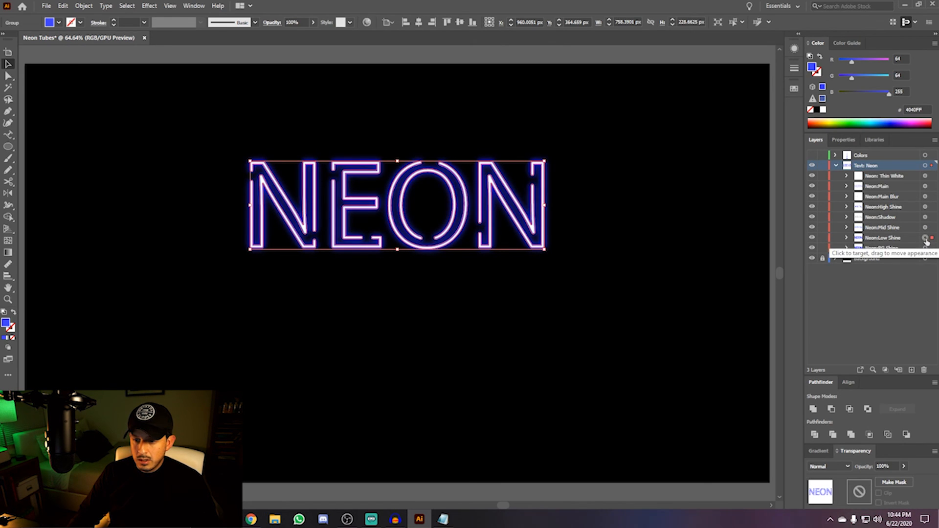
click(149, 5)
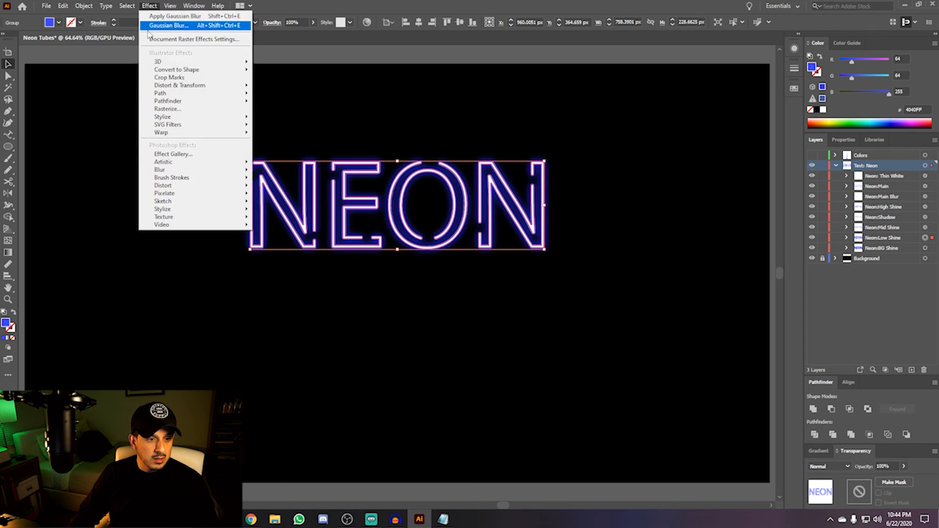
mouse_move(167, 97)
click(289, 93)
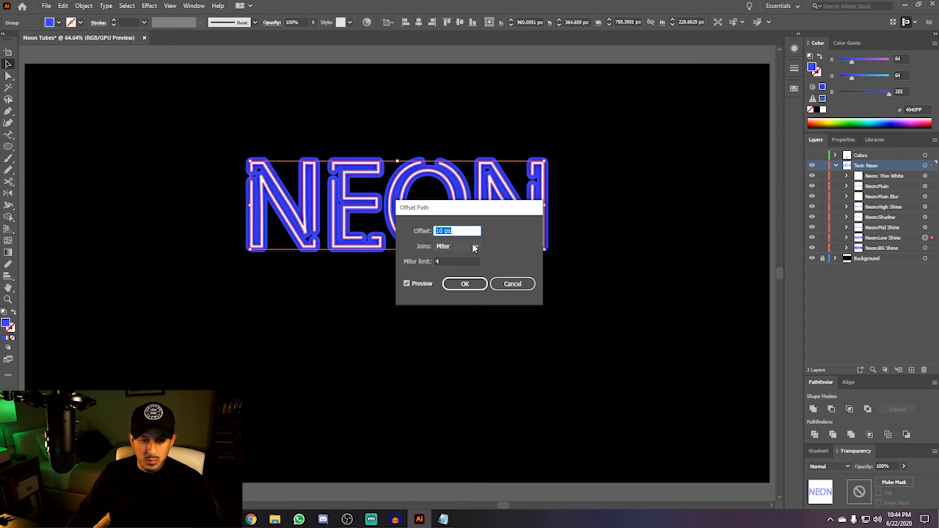
click(466, 284)
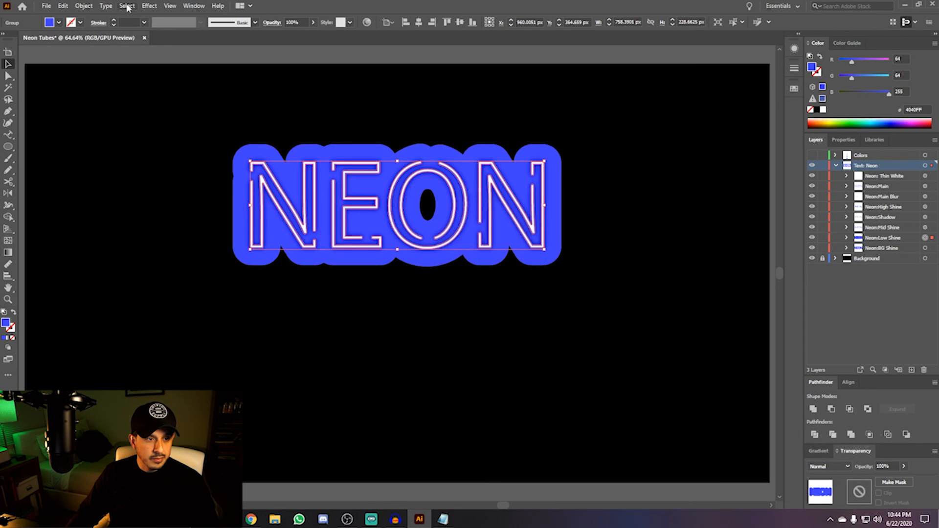
Apply a Gaussian Blur with a 90 pixel radius to the Neon:Low Shine lettering.
click(147, 6)
mouse_move(235, 170)
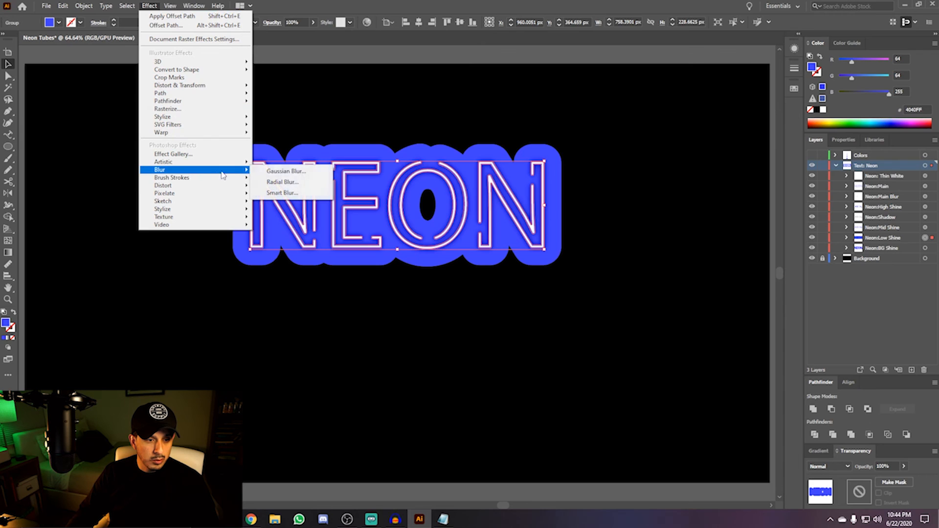
click(277, 171)
double_click(500, 246)
text(90)
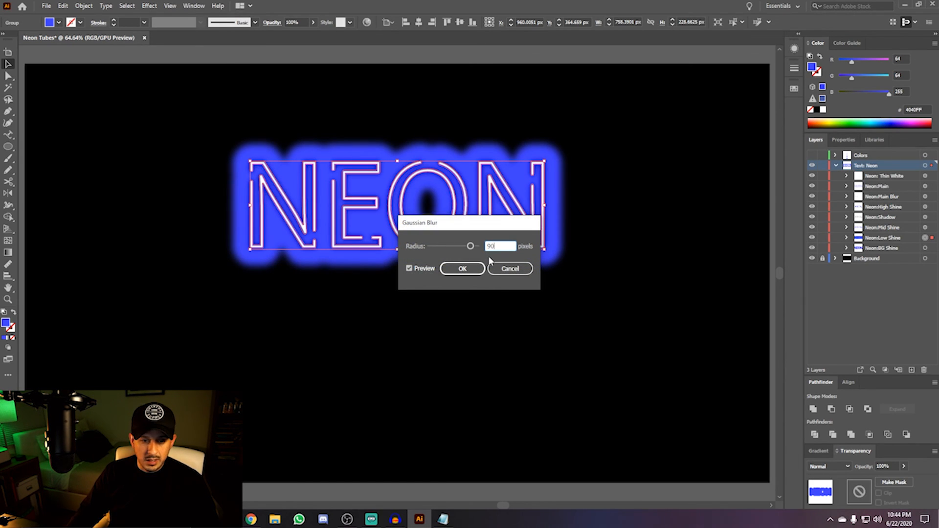
click(463, 269)
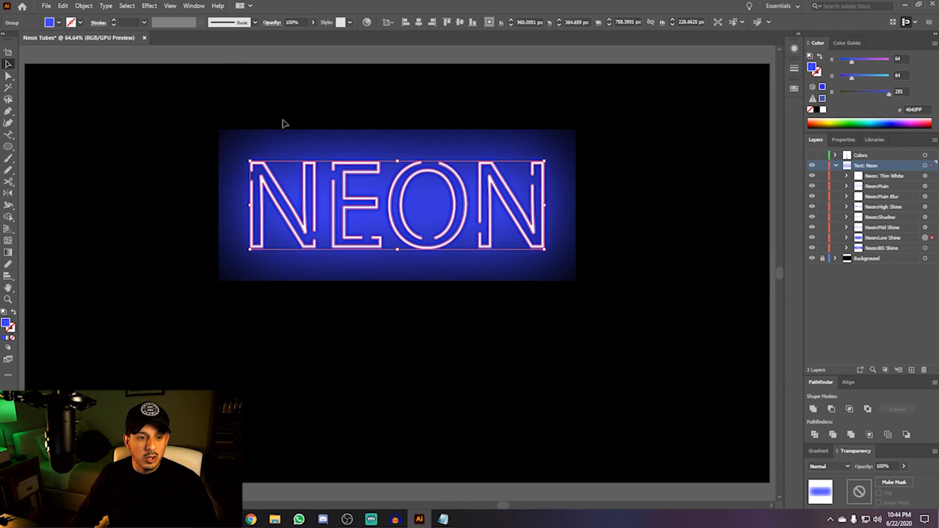
Set the document raster effects settings to add 720 px around objects.
click(149, 6)
click(156, 40)
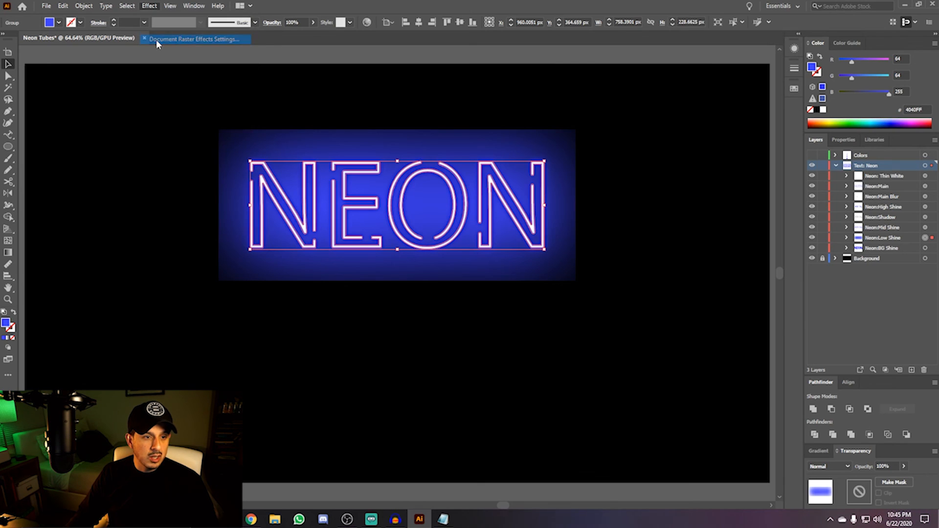
drag(439, 282, 394, 284)
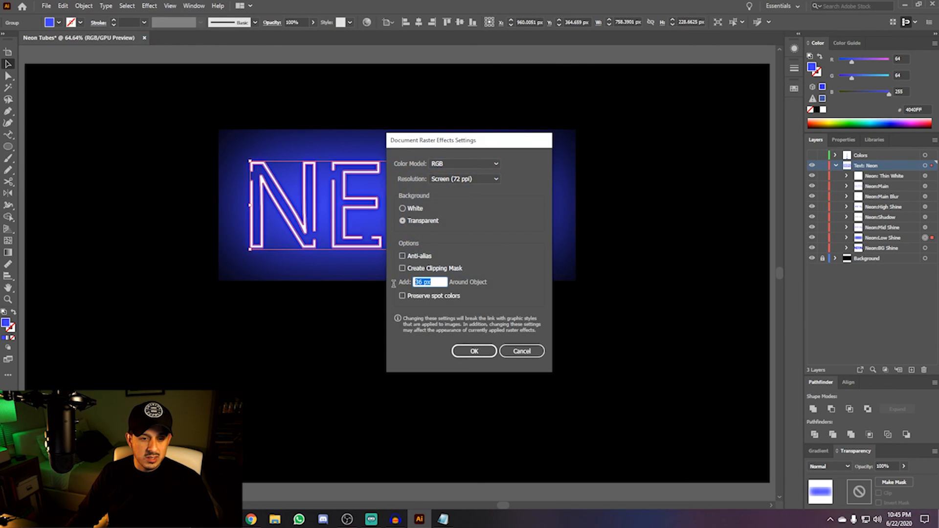
text(720)
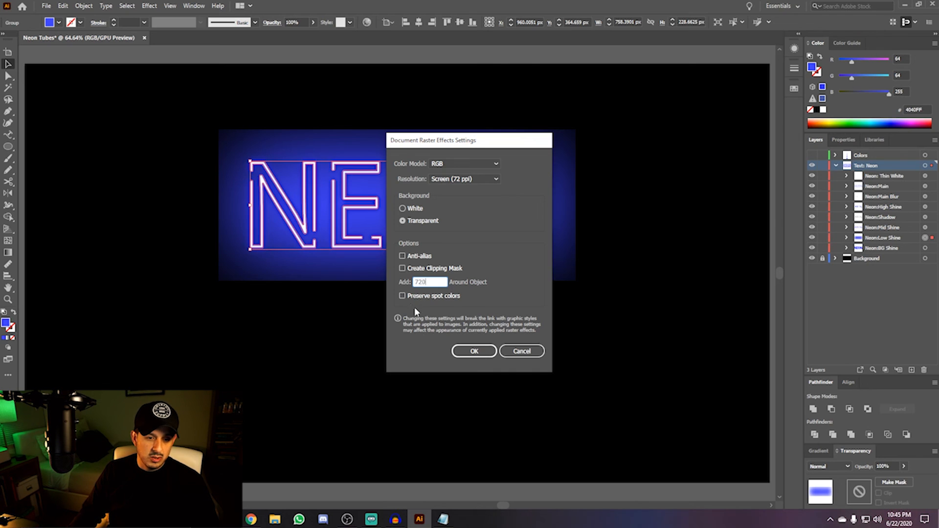
click(469, 350)
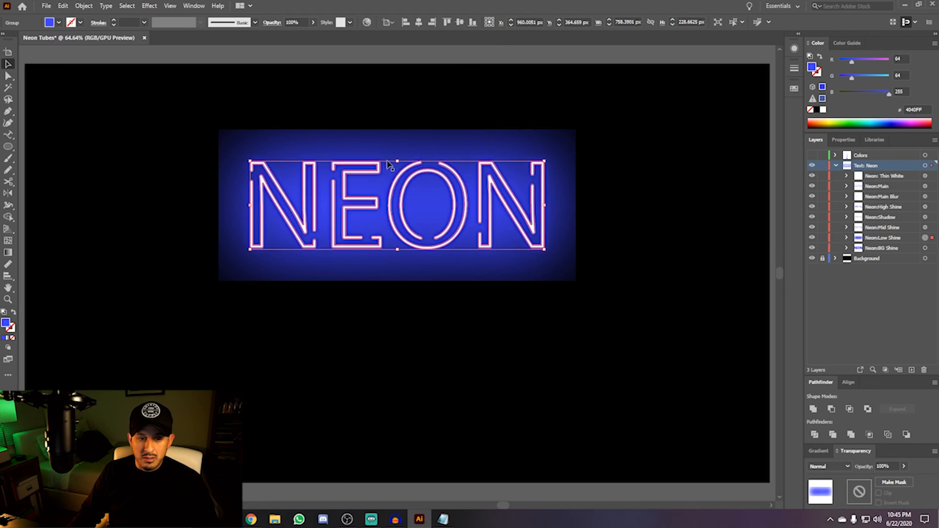
Reapply the Neon:Low Shine lettering's existing Gaussian Blur at a 90 pixel radius so it uses the new raster settings.
click(794, 49)
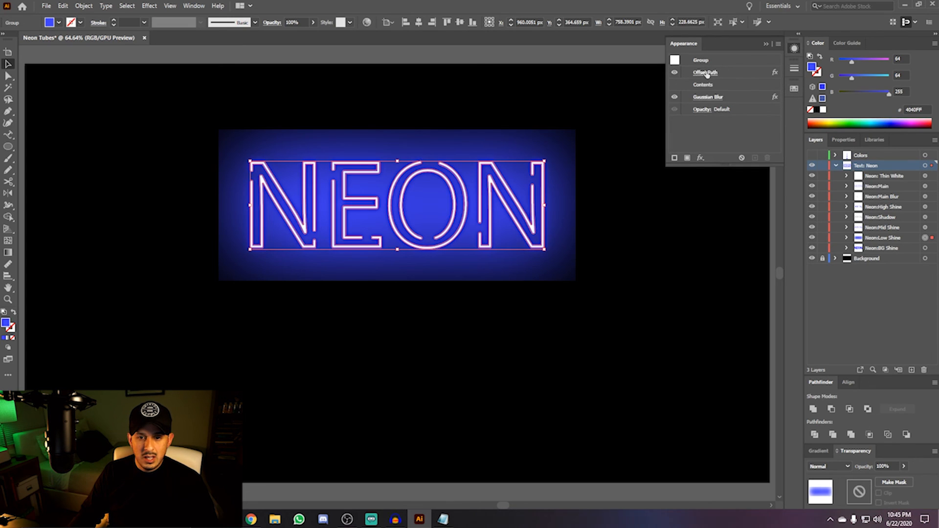
click(708, 97)
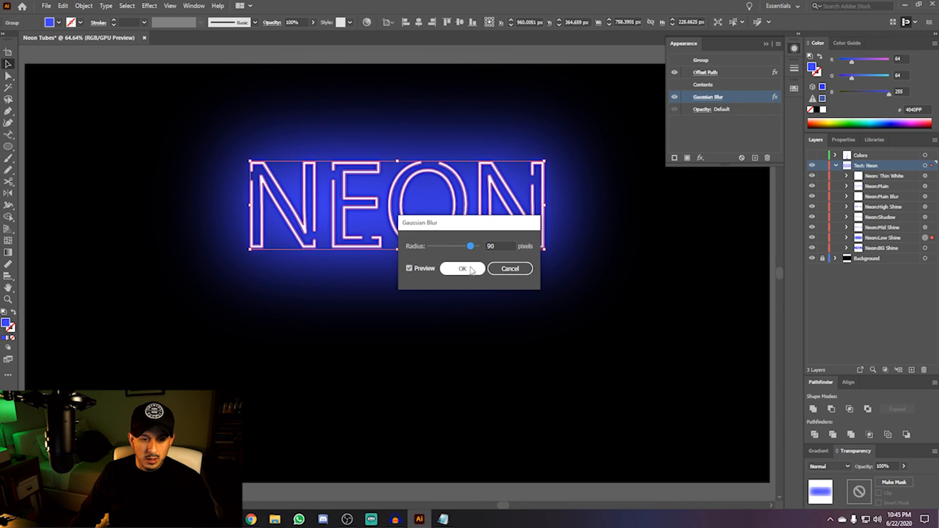
click(471, 271)
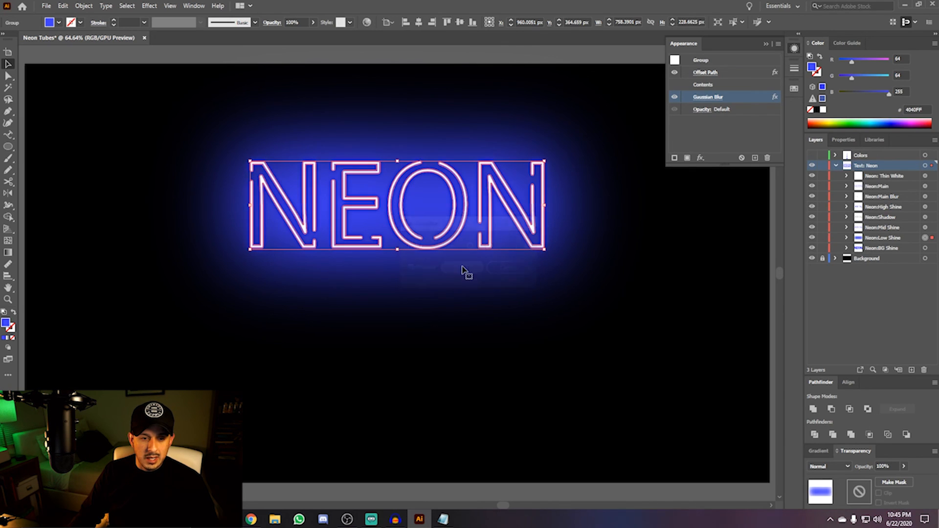
click(795, 49)
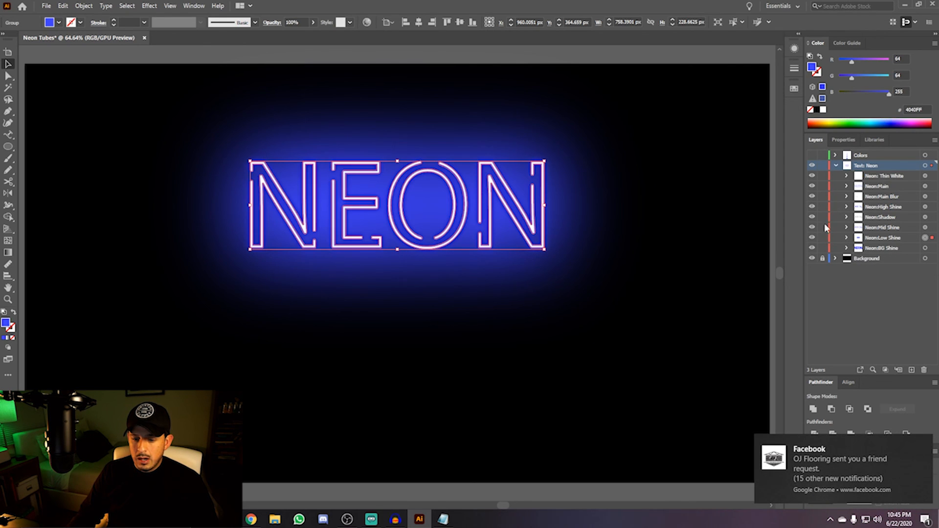
Dismiss the desktop notification and set the opacity of the Neon:Low Shine lettering to 39%.
mouse_move(882, 457)
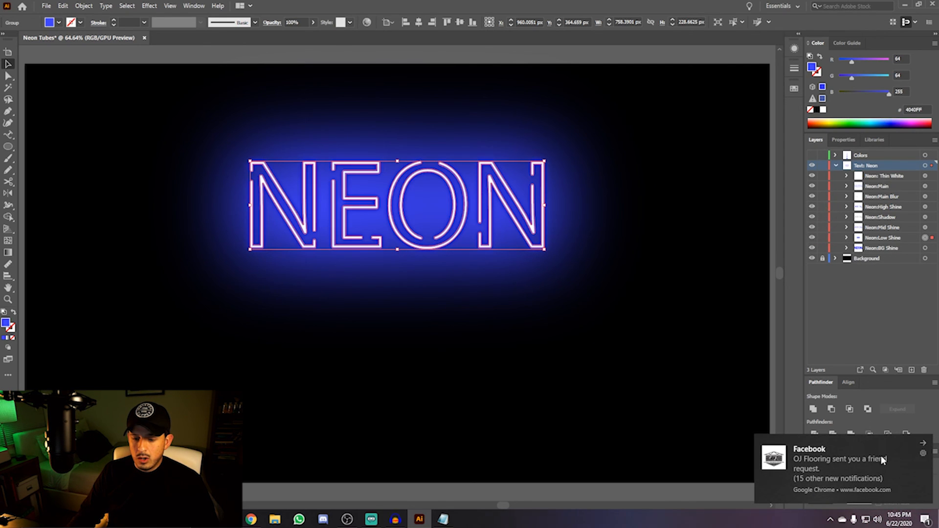
click(924, 447)
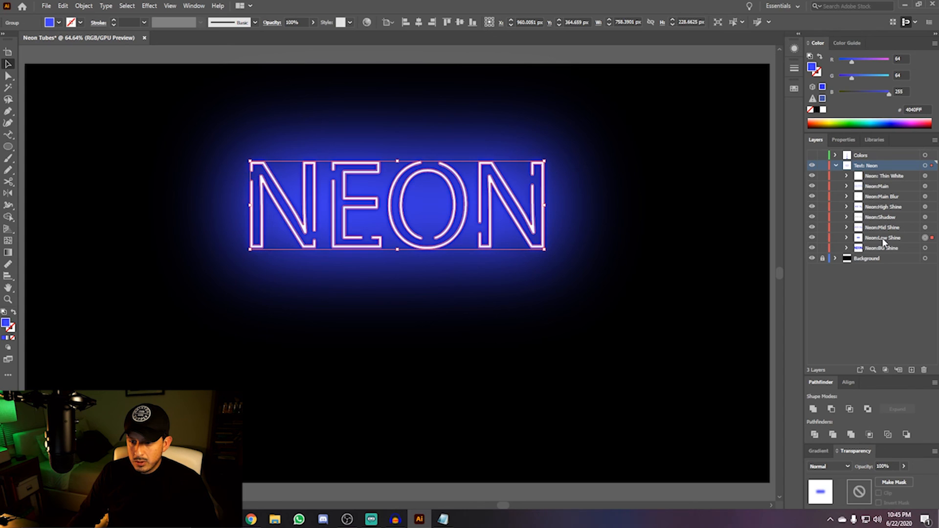
drag(891, 466, 875, 466)
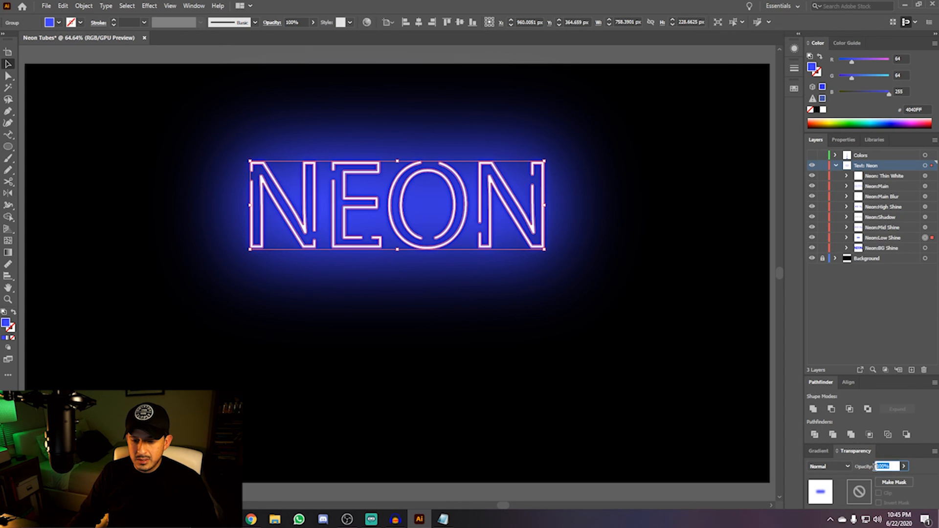
text(35)
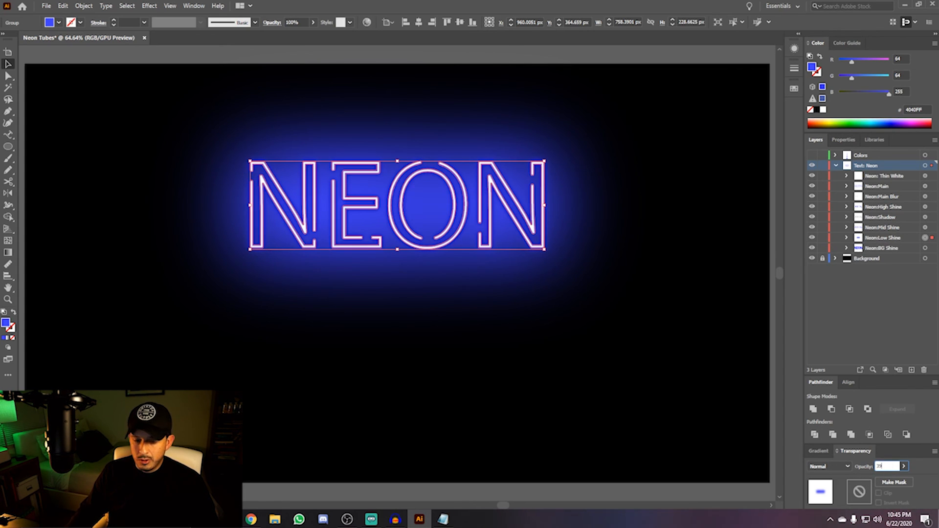
key(Return)
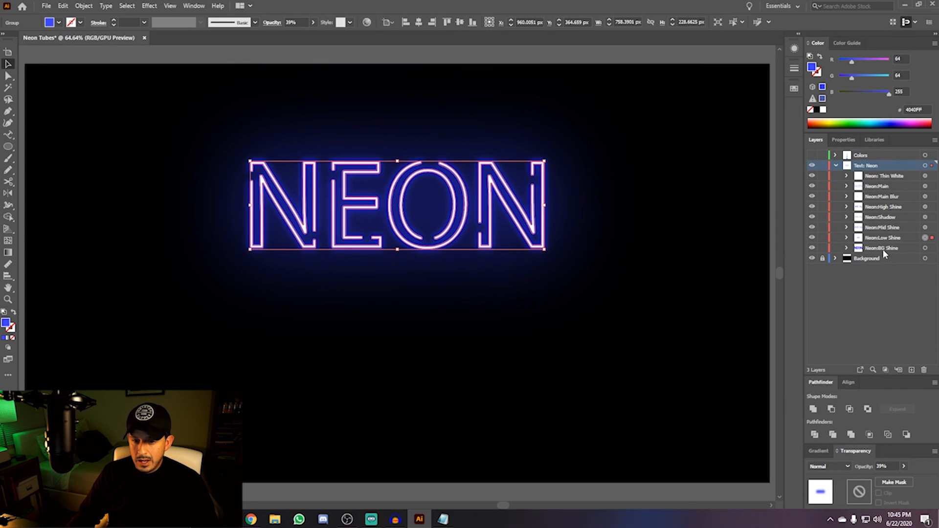
Apply an Offset Path effect of 121 px to the Neon:BG Shine lettering.
click(924, 249)
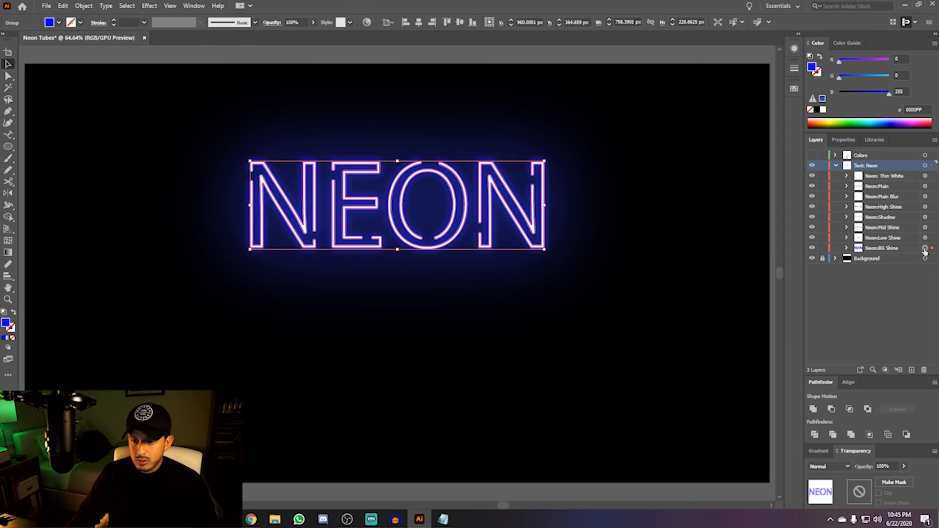
click(149, 7)
mouse_move(157, 95)
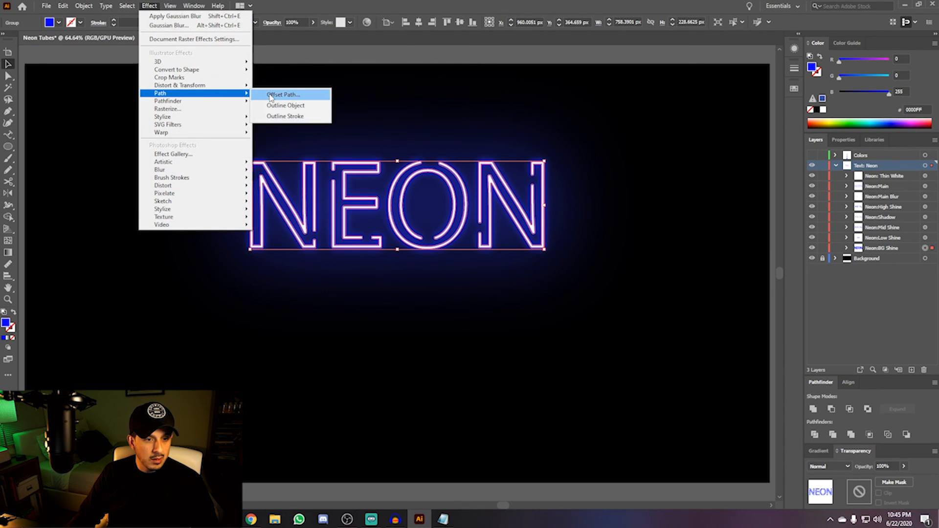
click(270, 96)
text(12)
click(465, 284)
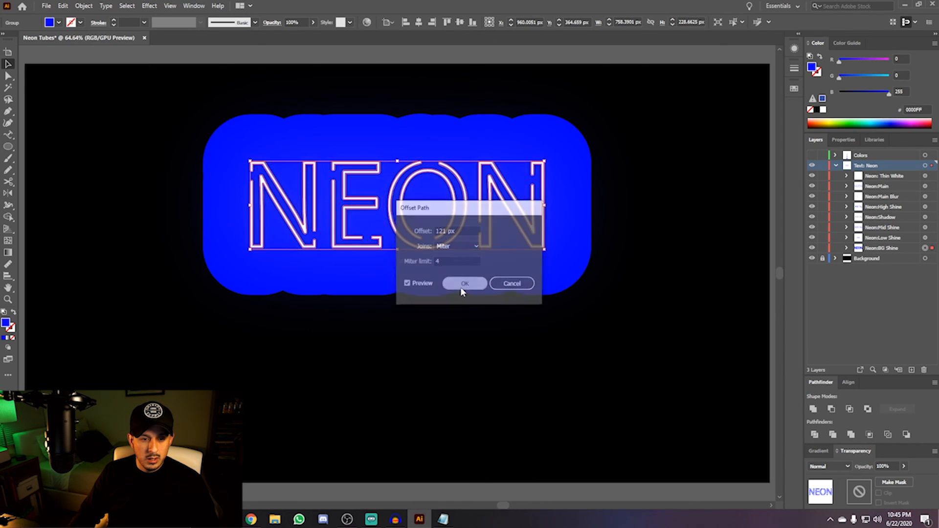
Apply a Gaussian Blur effect with a 250 pixel radius to the Neon:BG Shine lettering.
click(148, 7)
mouse_move(235, 170)
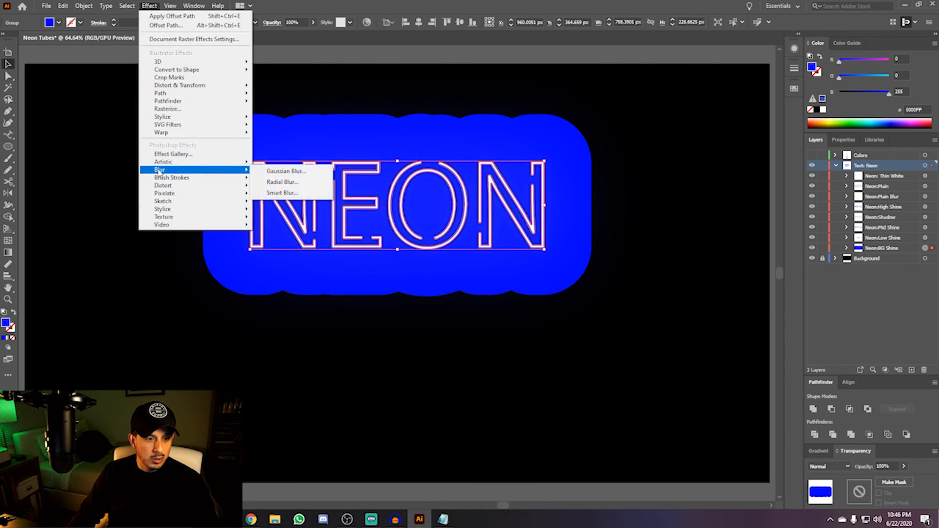
click(281, 172)
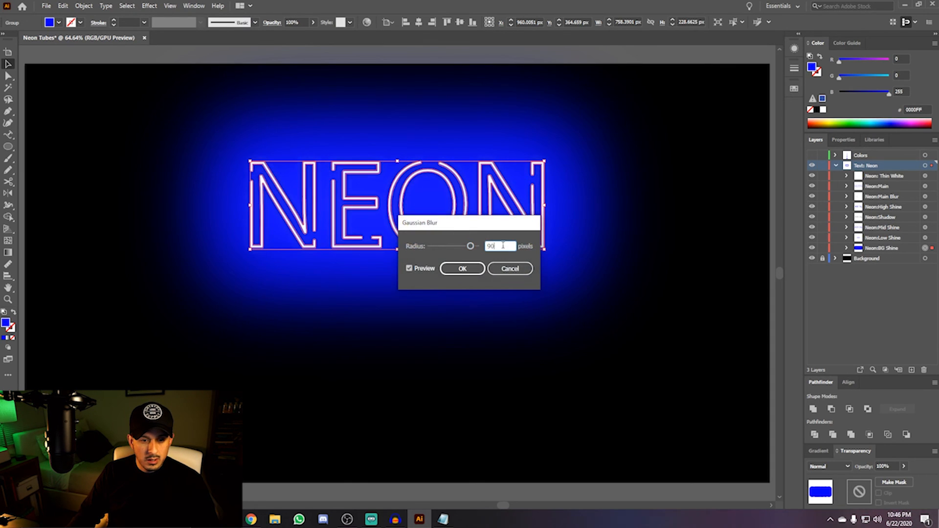
text(250)
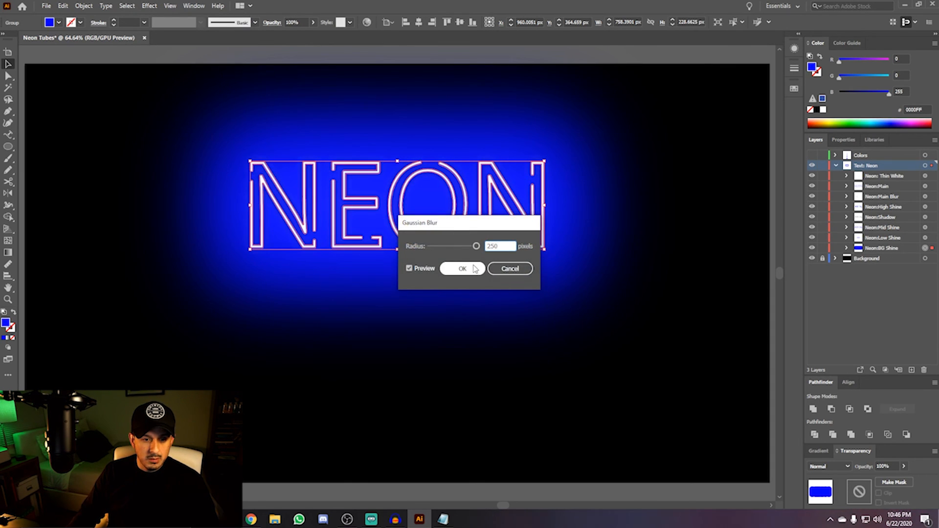
click(468, 269)
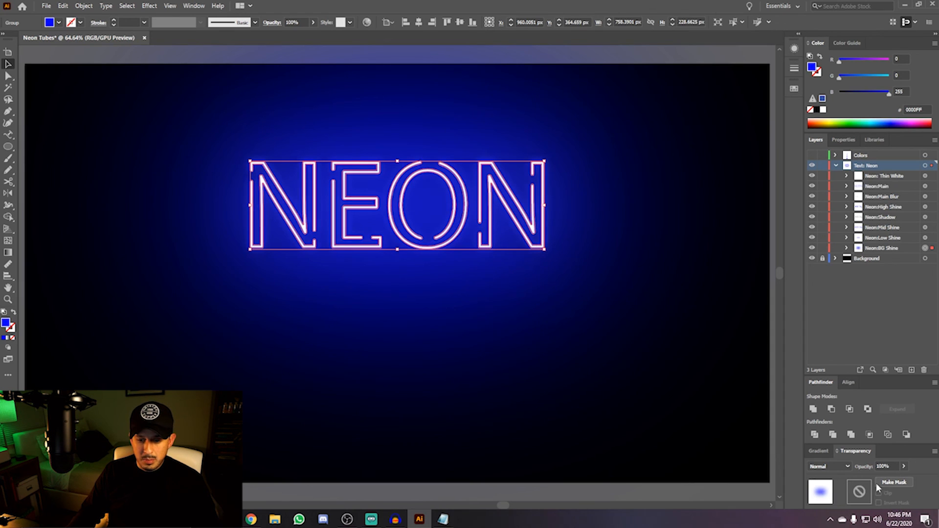
Set the opacity of the Neon:BG Shine lettering to 25%.
click(868, 466)
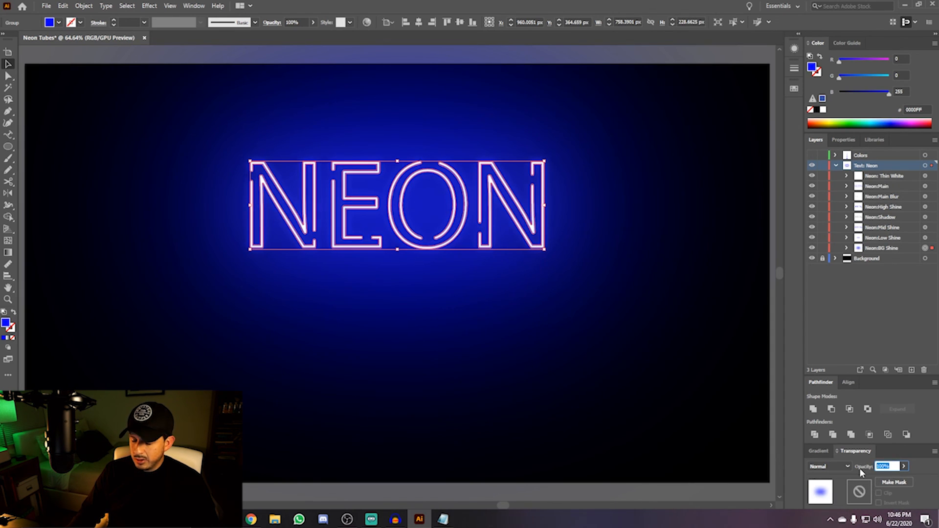
text(25)
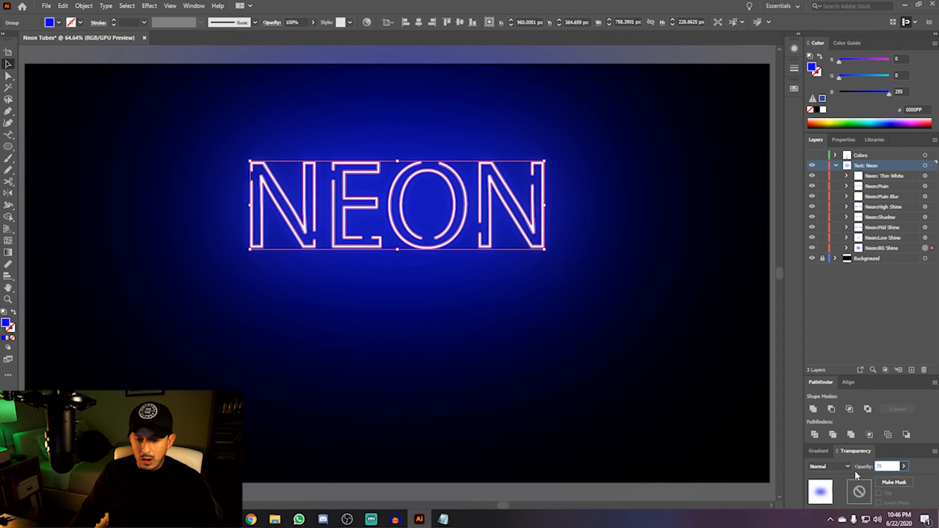
key(Return)
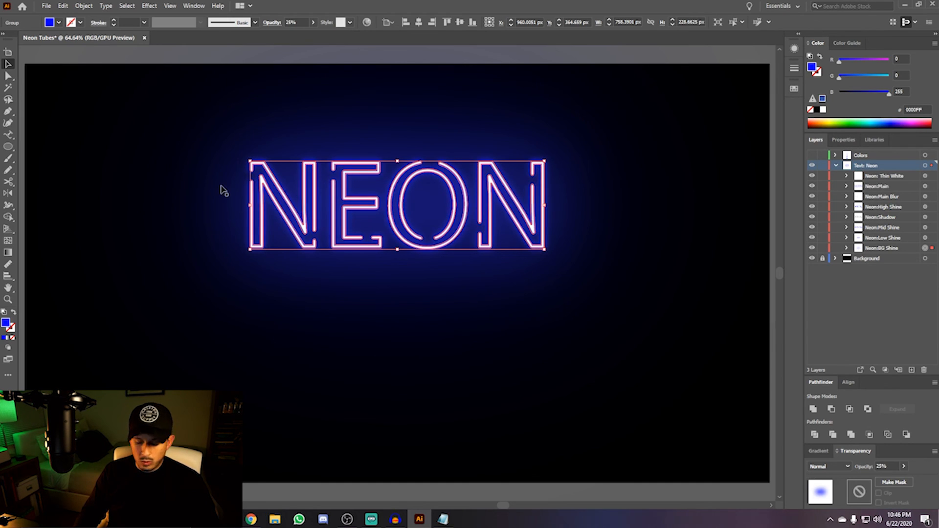
Draw a flat ellipse about 851 by 83 px across the NEON lettering and move it down to the lettering's vertical middle.
key(l)
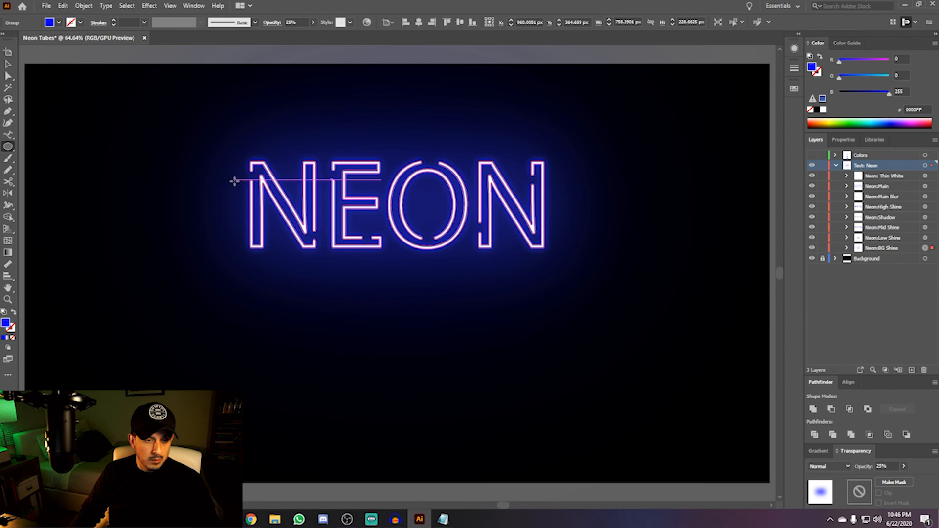
drag(234, 181, 565, 212)
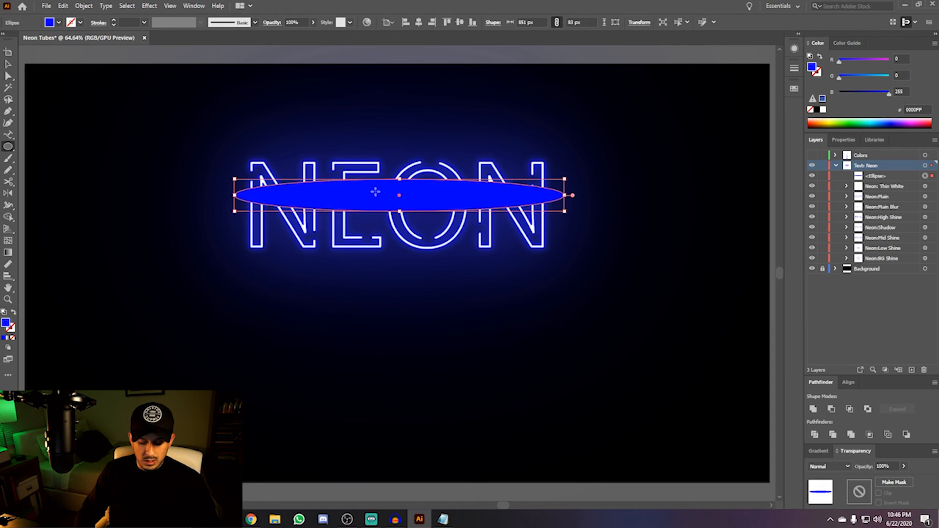
key(v)
drag(377, 199, 378, 207)
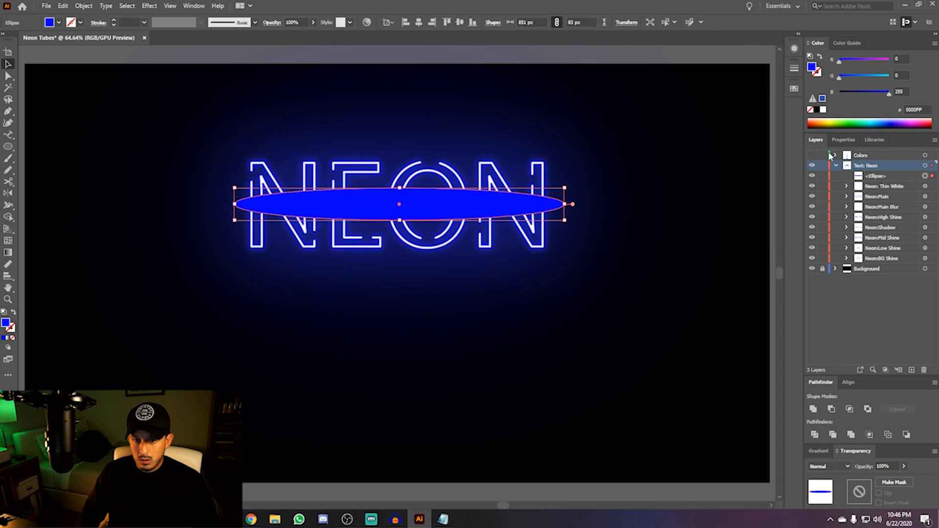
Show the Colors layer, fill the ellipse with the 4040FF swatch color using the Eyedropper, and hide the Colors layer again.
click(813, 157)
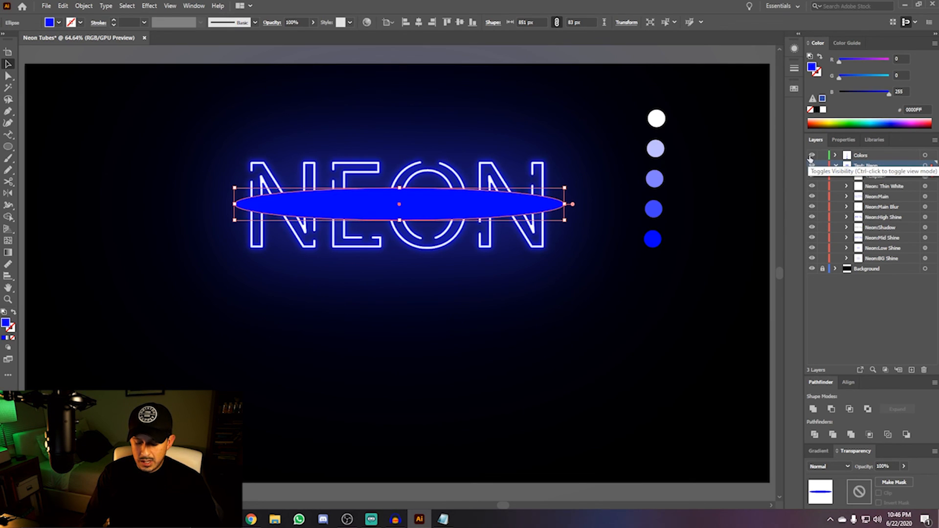
key(i)
click(655, 210)
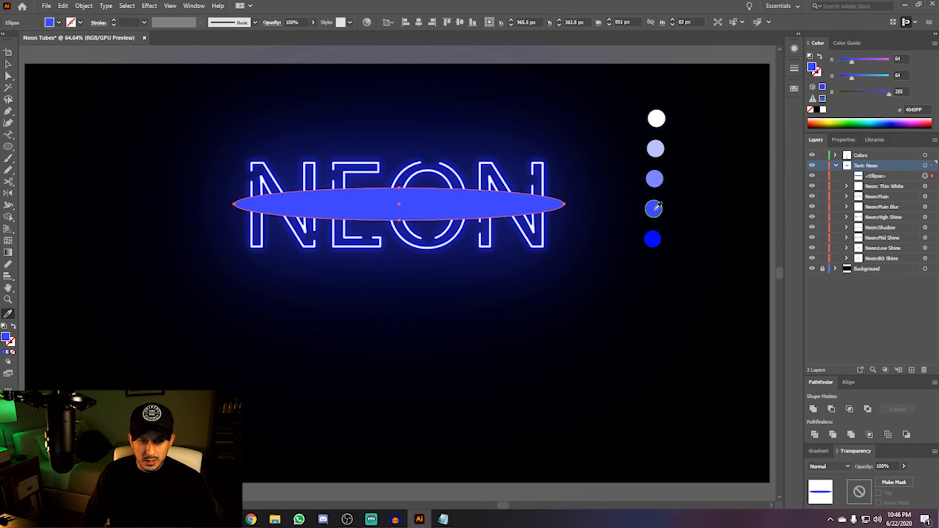
key(v)
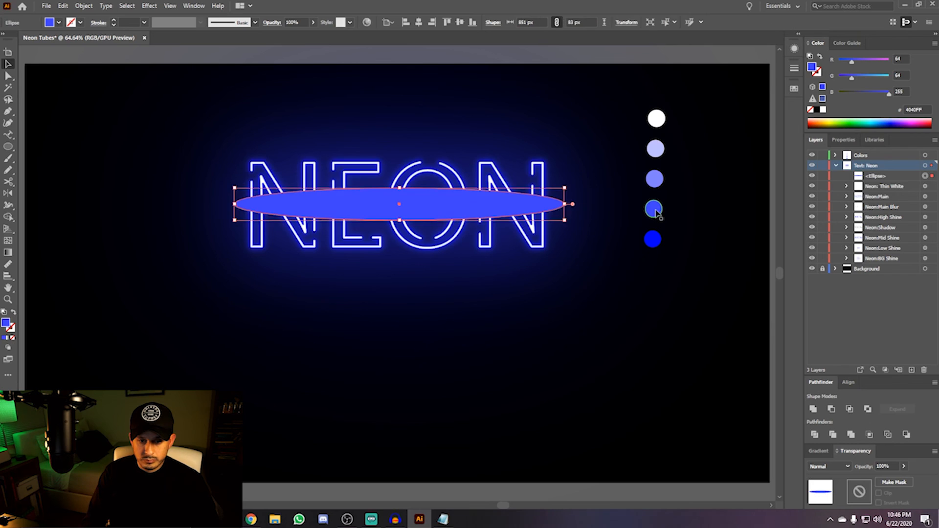
click(812, 156)
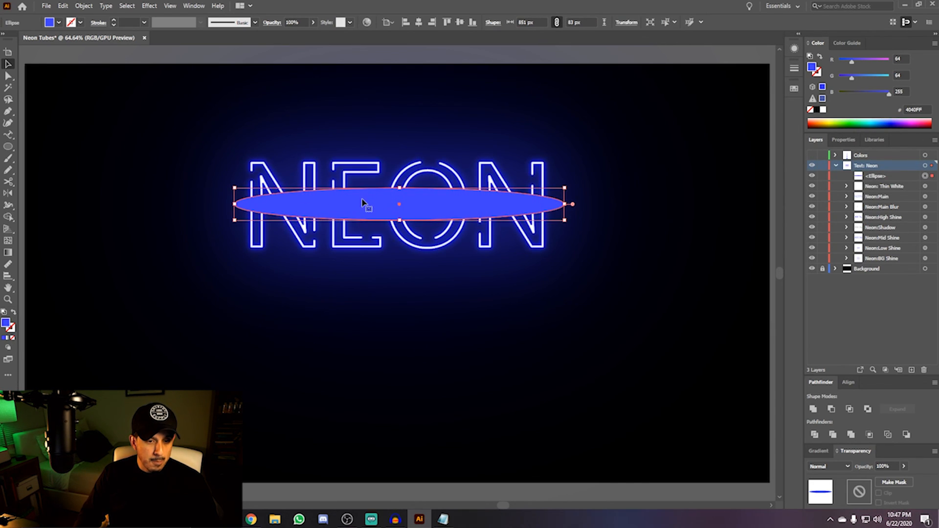
Apply a Gaussian Blur effect with a radius of about 52 pixels to the ellipse over the lettering.
click(150, 7)
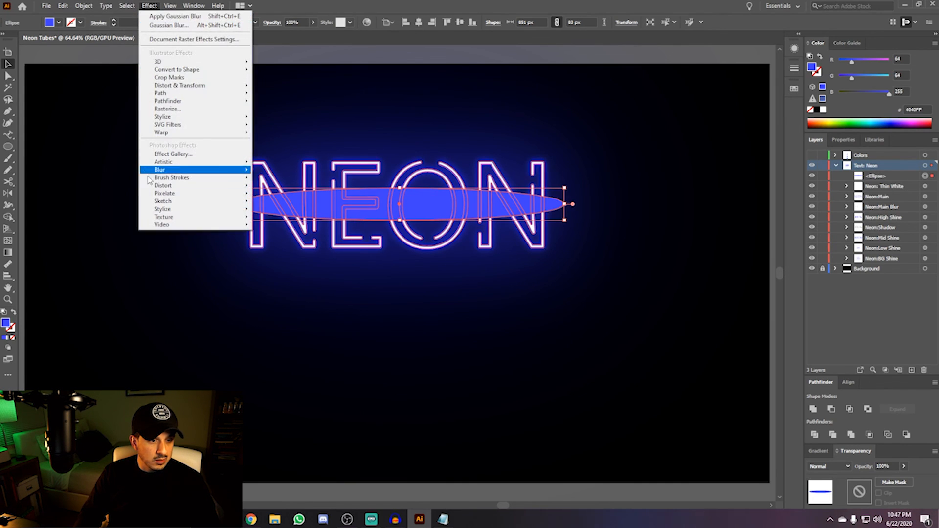
mouse_move(160, 170)
click(279, 170)
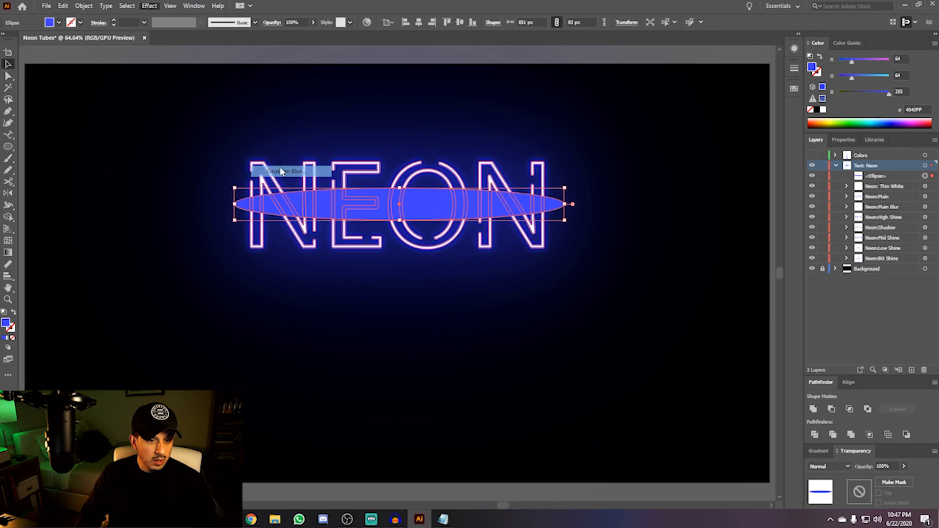
drag(457, 226, 544, 289)
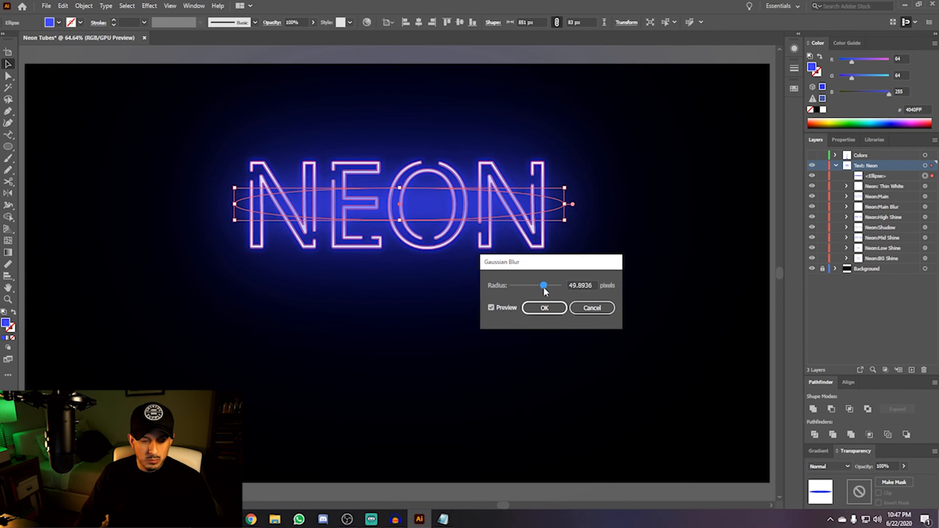
drag(545, 291, 546, 292)
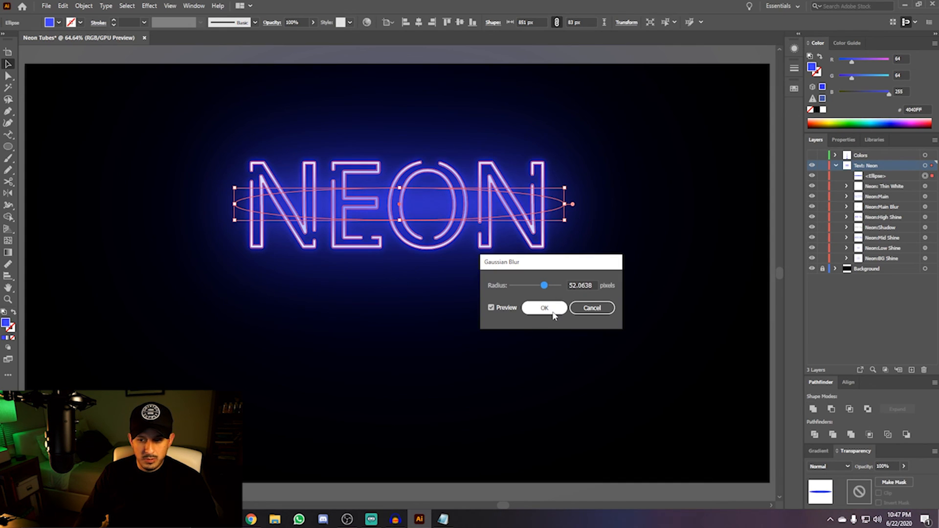
click(548, 310)
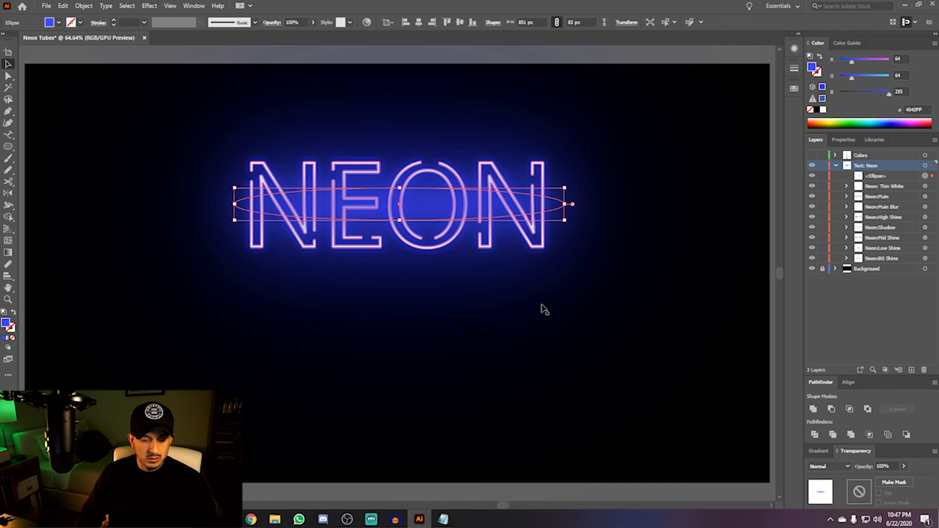
Lower the opacity of the blurred ellipse over the NEON lettering to 62%.
click(890, 467)
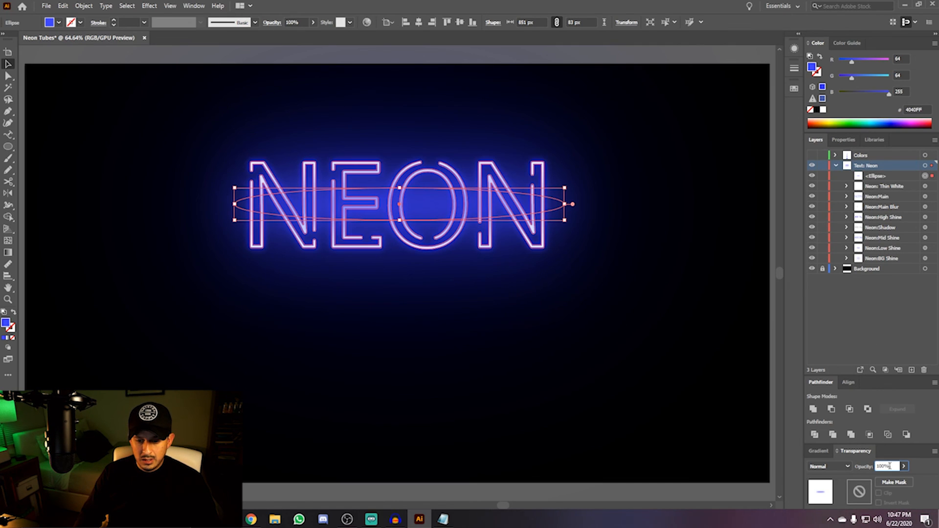
text(95)
key(Return)
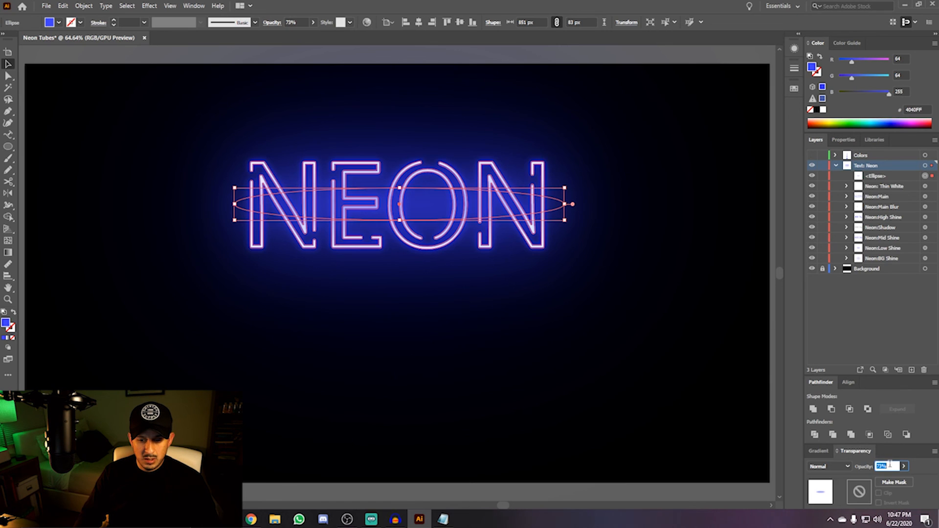
click(640, 347)
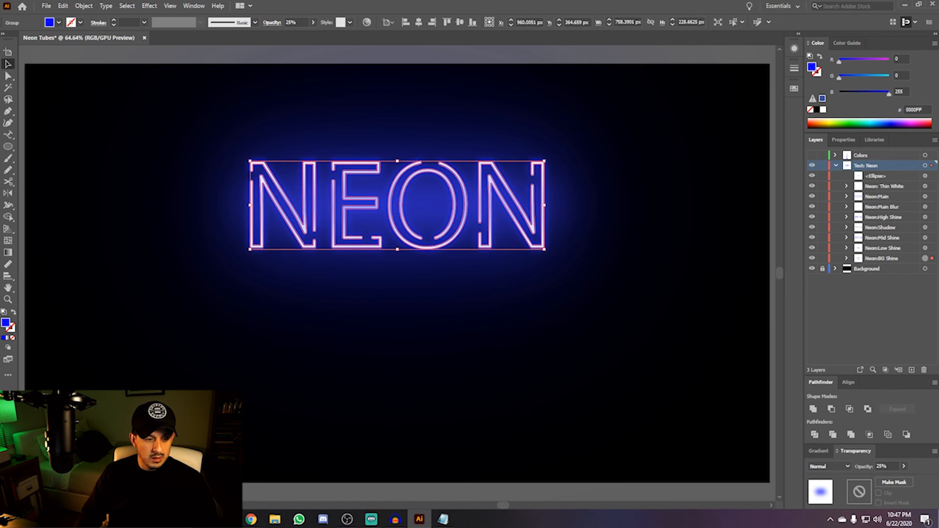
key(ctrl+shift+a)
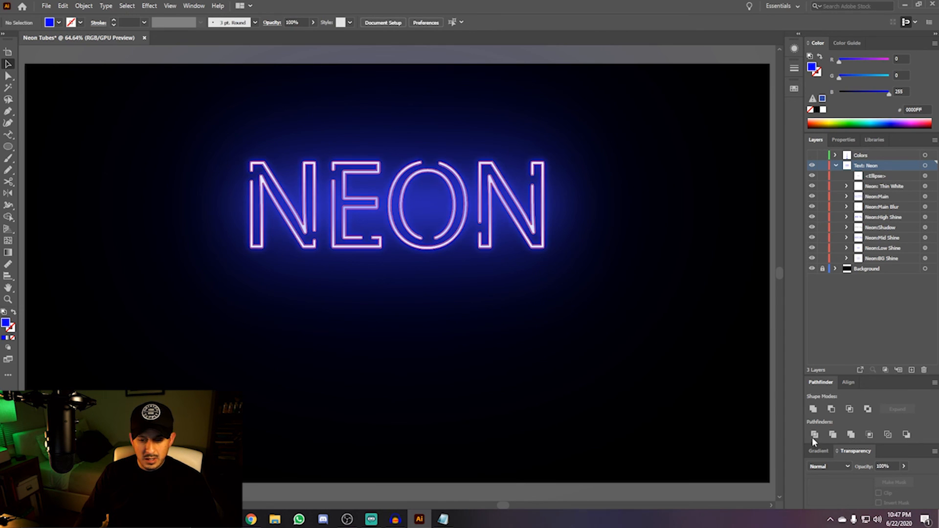
click(563, 212)
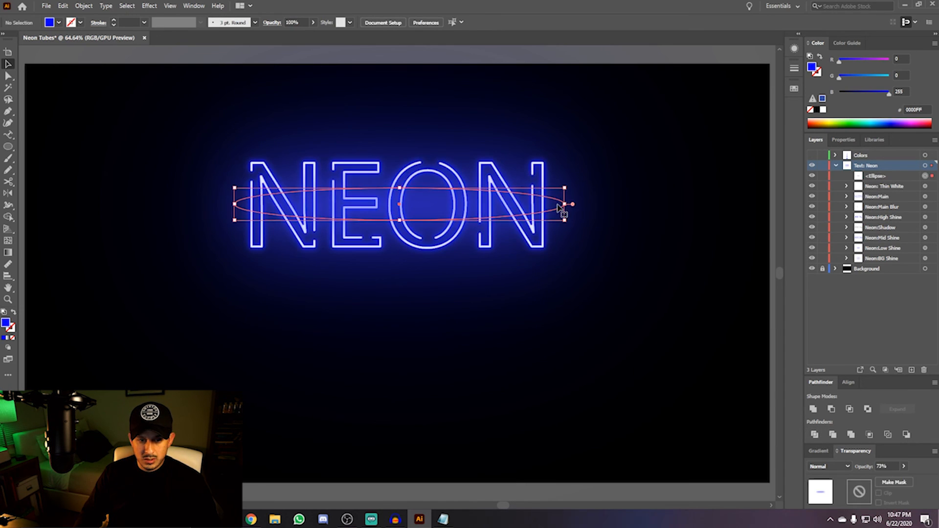
scroll(892, 466, down, 4)
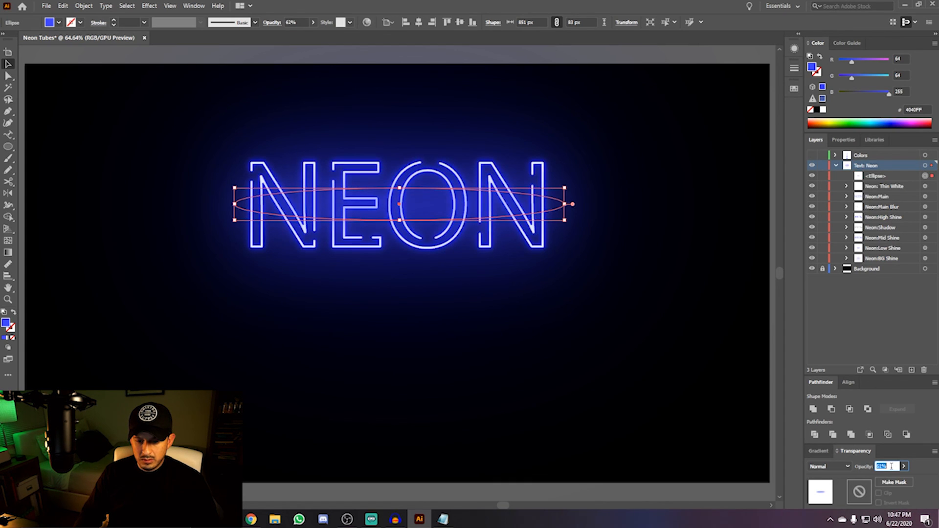
click(632, 357)
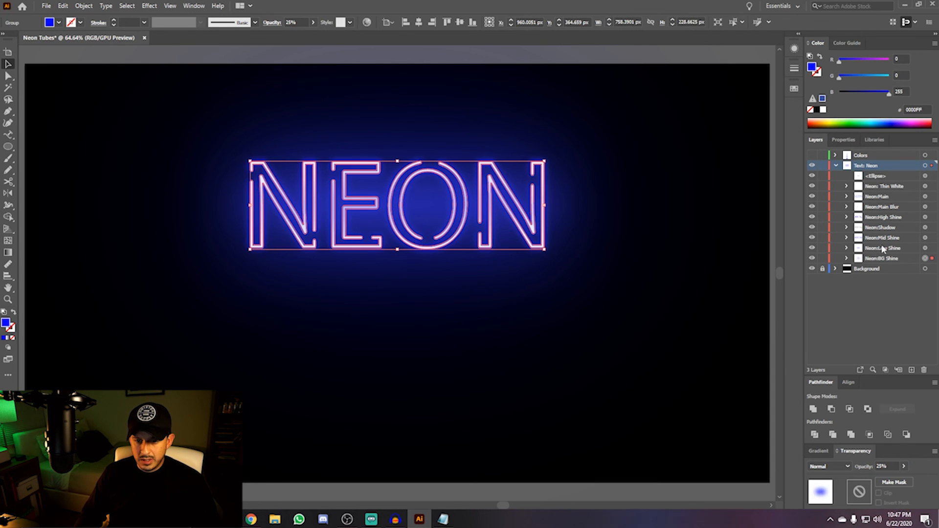
Enlarge the Neon:Shadow lettering about its center to about 840 by 253 px and move it up 10 px.
click(925, 228)
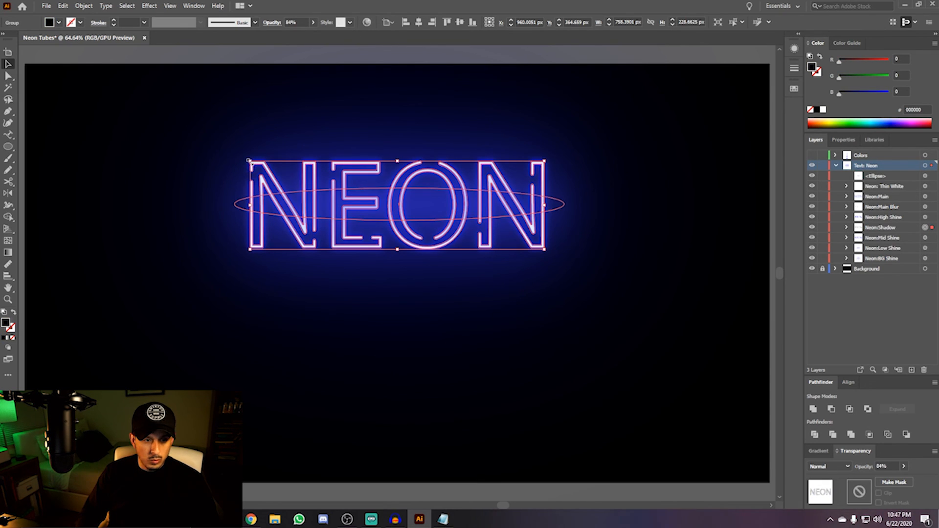
drag(249, 160, 235, 154)
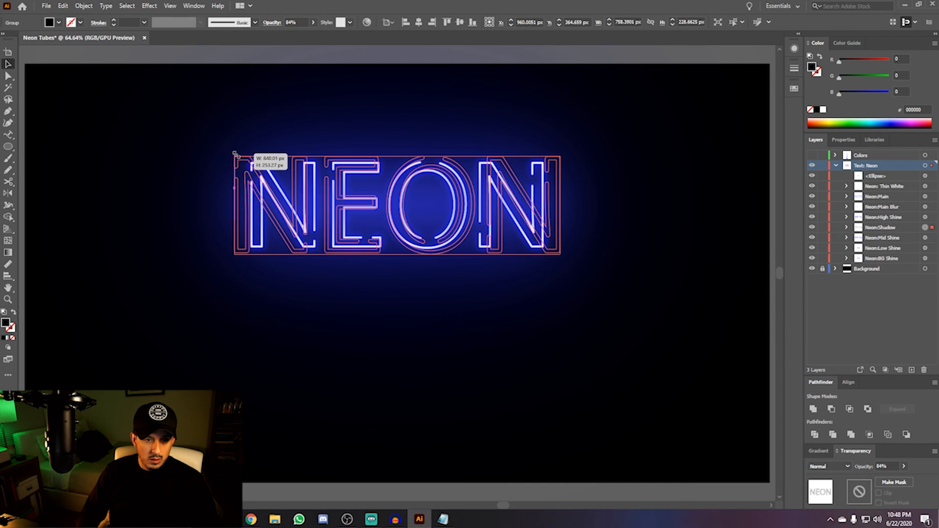
drag(236, 155, 236, 155)
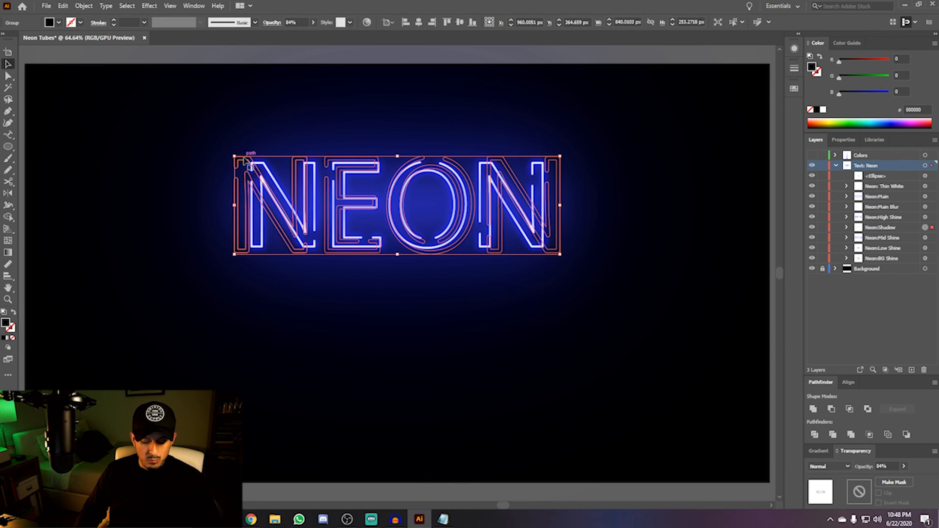
key(shift+Up)
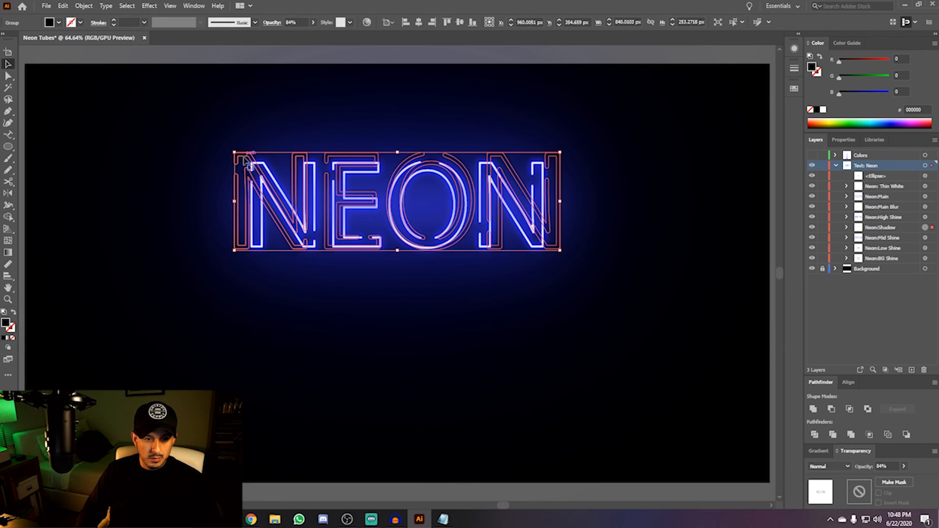
key(ctrl+z)
key(ctrl+z)
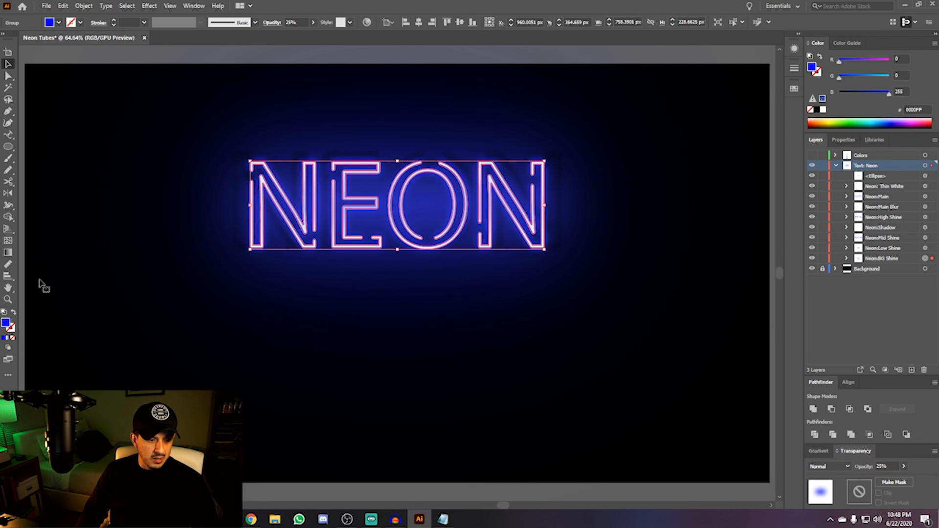
key(ctrl+shift+a)
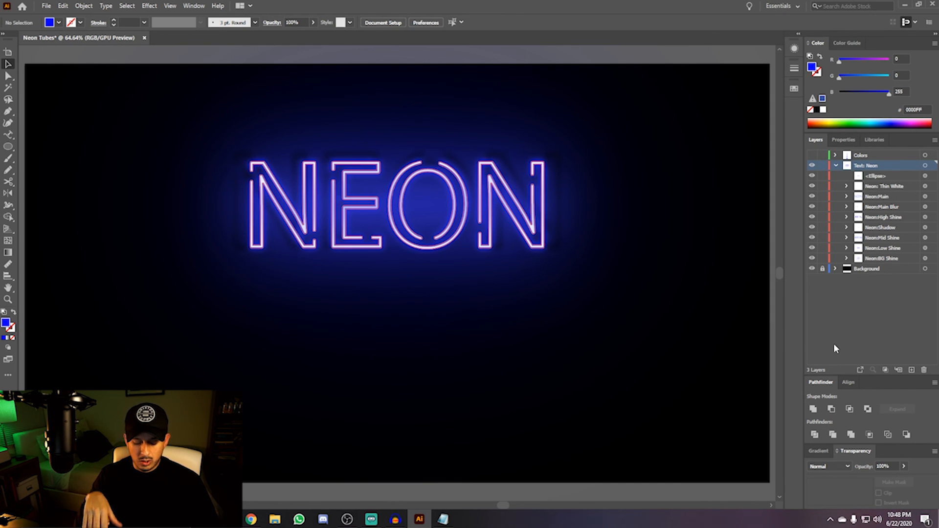
Create a new layer and name it Text: Tubes.
click(357, 396)
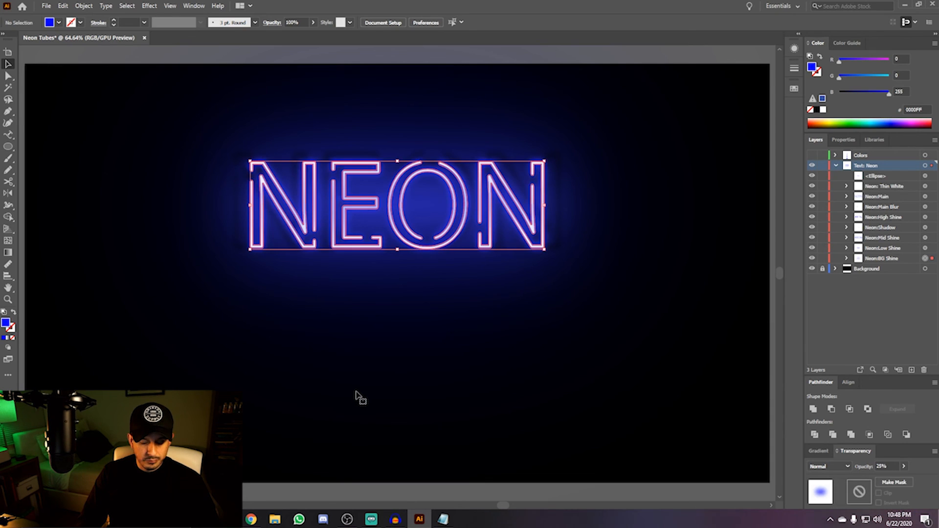
key(ctrl+l)
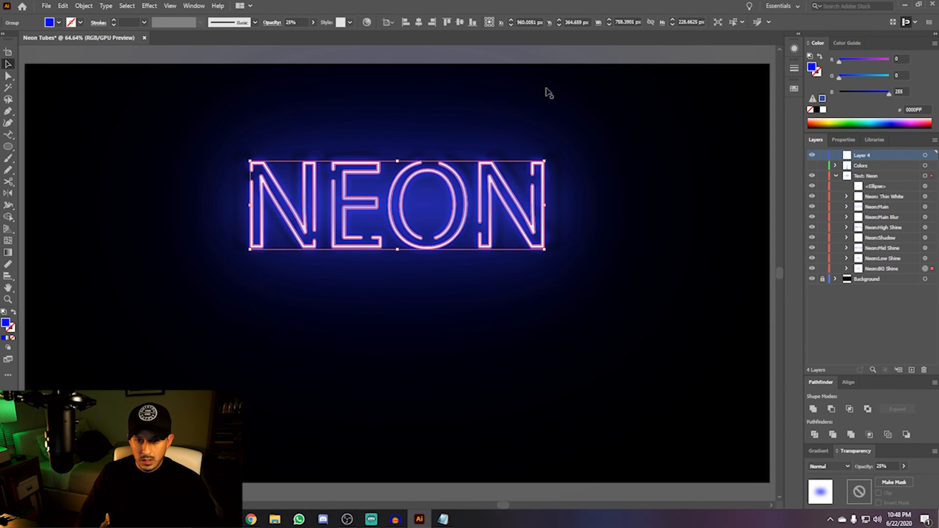
double_click(862, 155)
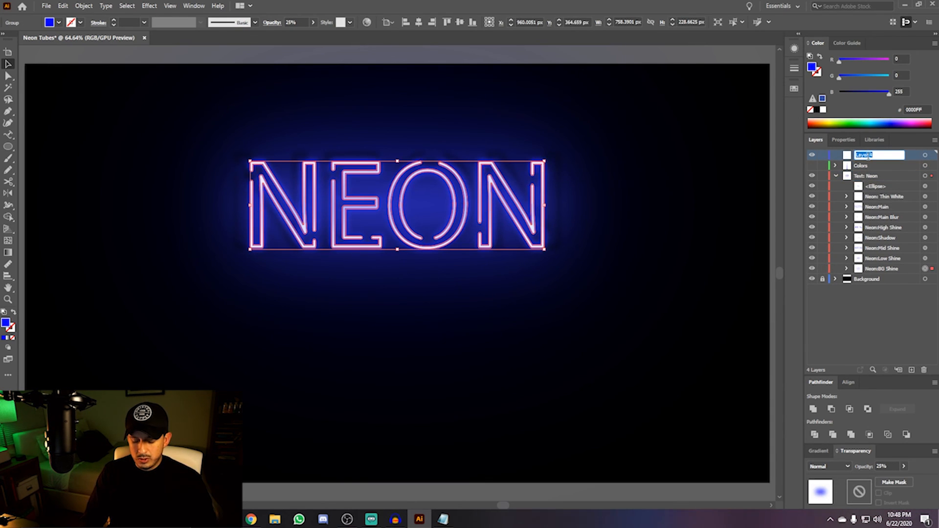
text(Text: Tubes)
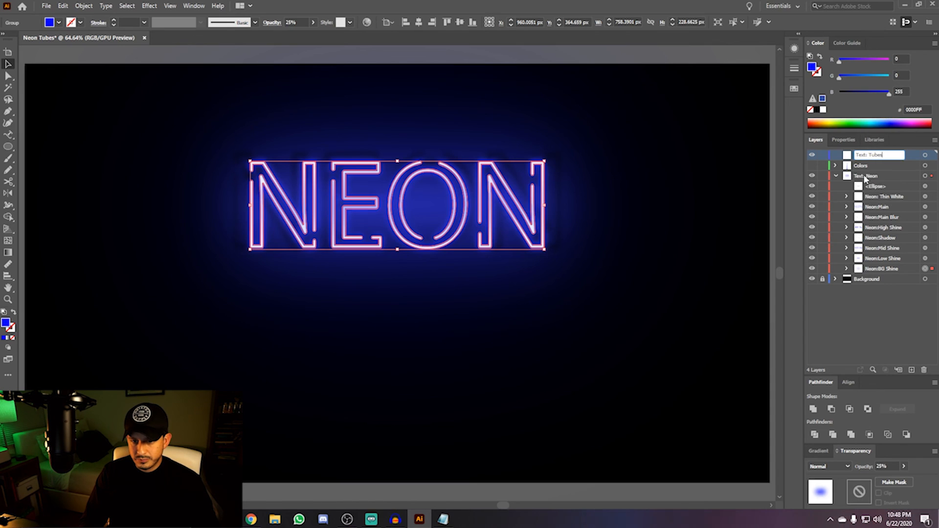
key(Return)
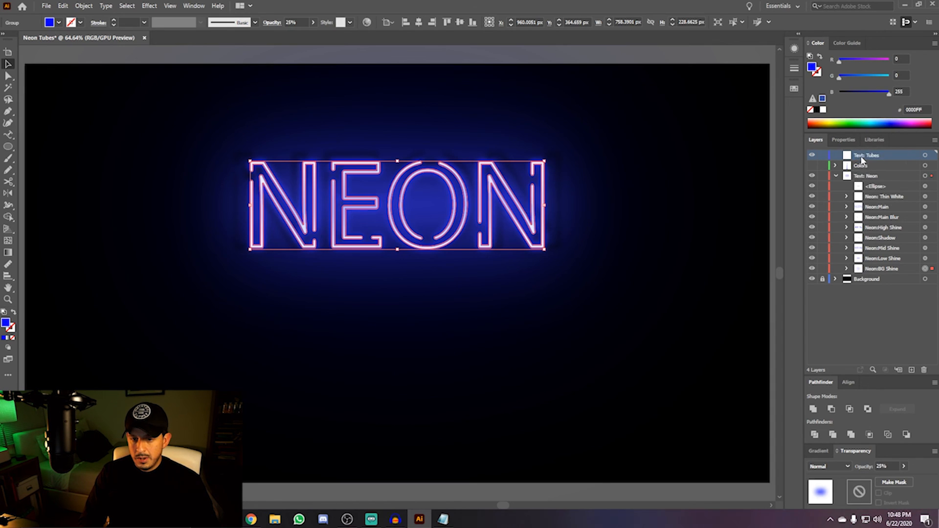
Place the Text: Tubes layer directly below Text: Neon, make it the active layer, and lock the Text: Neon layer.
click(837, 176)
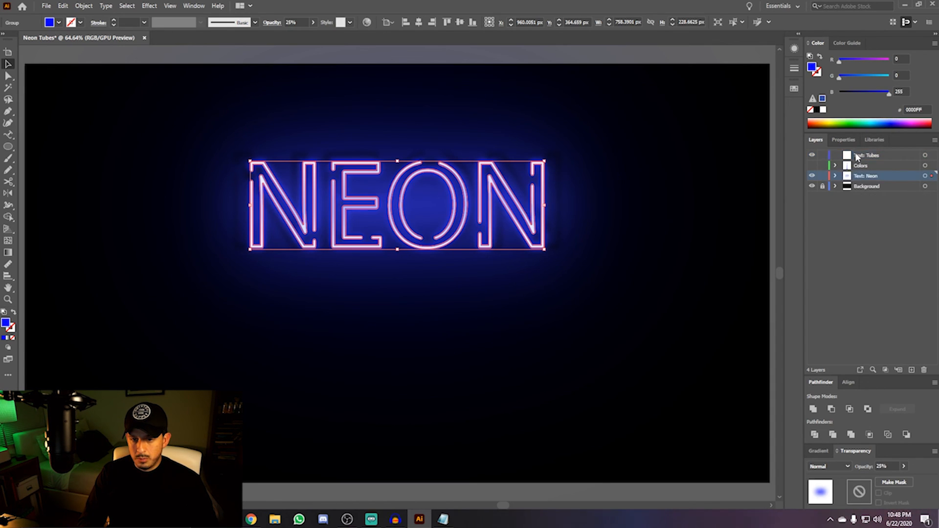
drag(855, 176, 857, 183)
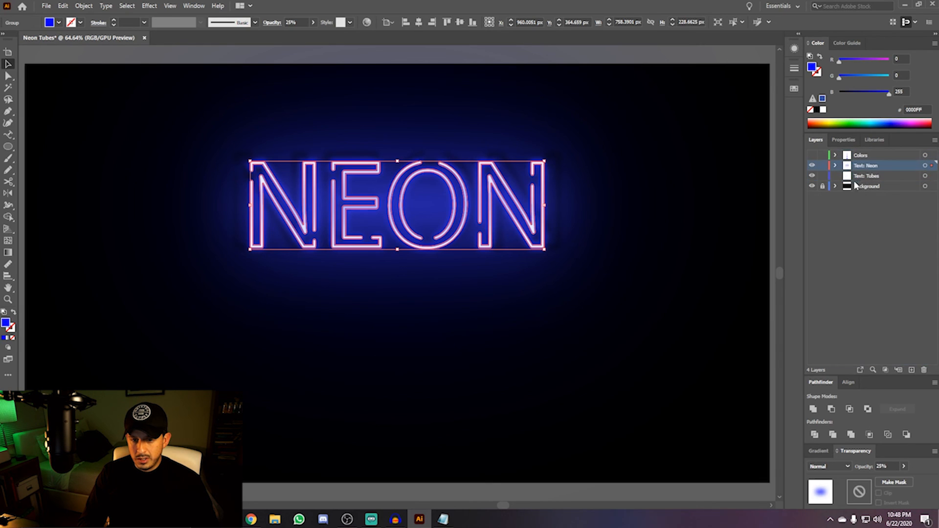
click(863, 177)
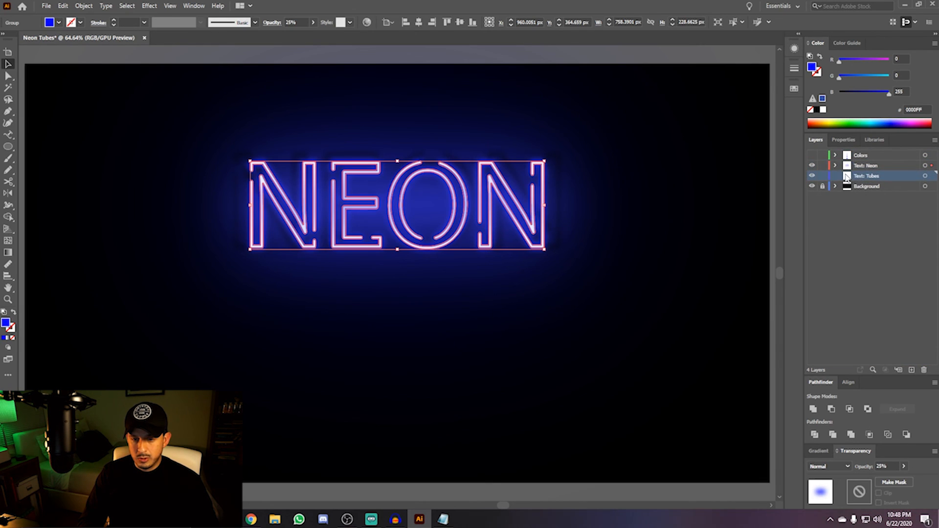
click(823, 166)
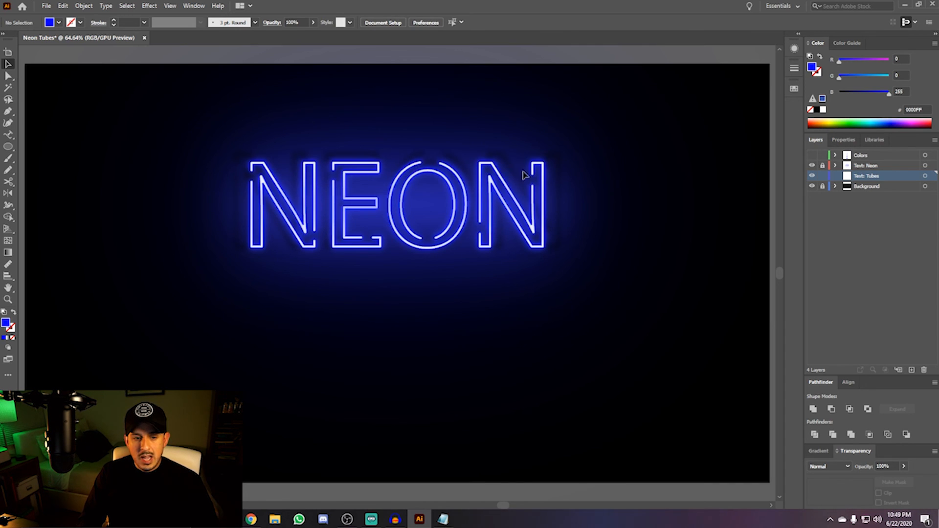
click(795, 89)
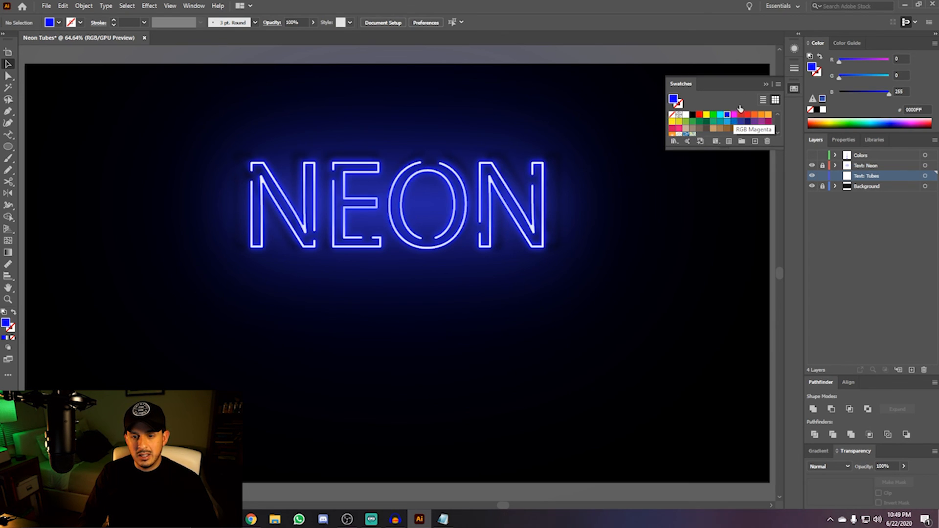
click(795, 89)
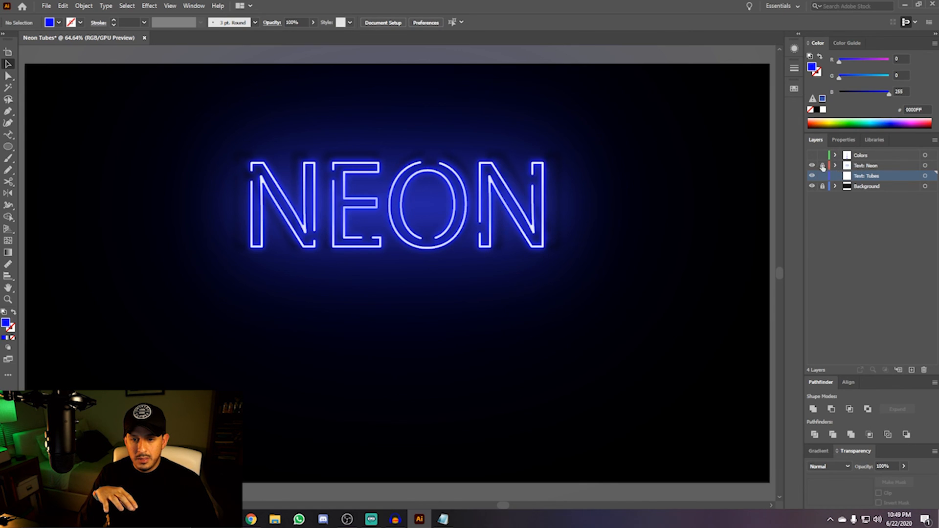
click(859, 169)
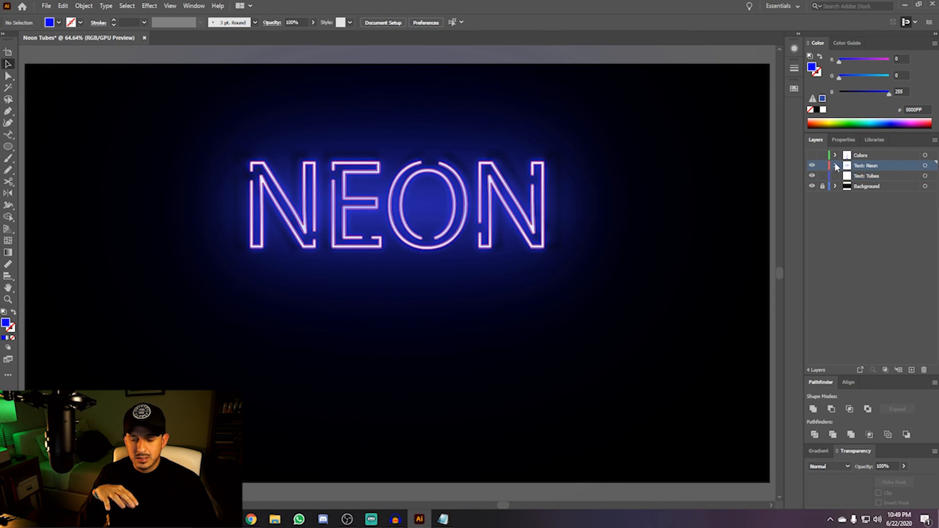
click(838, 142)
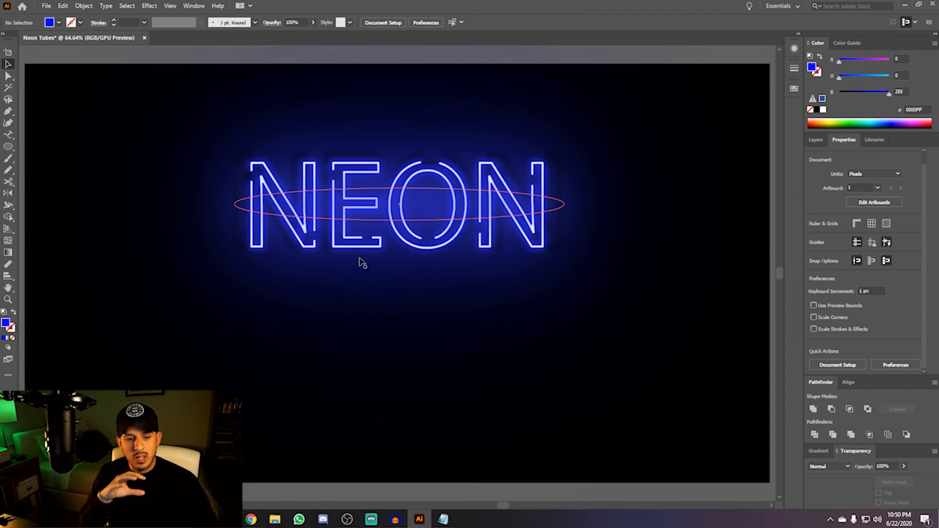
click(490, 198)
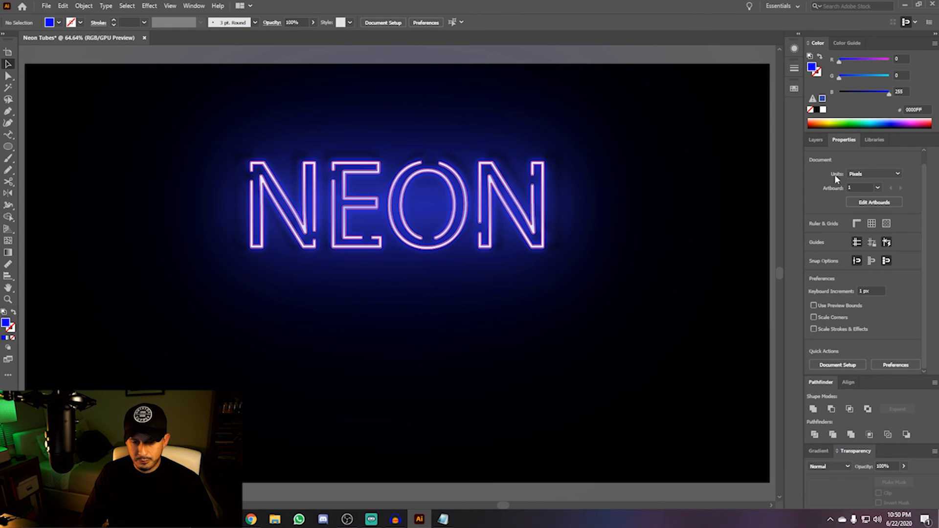
Add the text Tubes beneath NEON on the Text: Tubes layer and fill it with white.
click(817, 140)
click(859, 177)
key(t)
click(346, 343)
text(Tubes)
key(Escape)
click(823, 110)
Find a handwriting-style script font by searching for hand and apply it to the Tubes text.
click(844, 140)
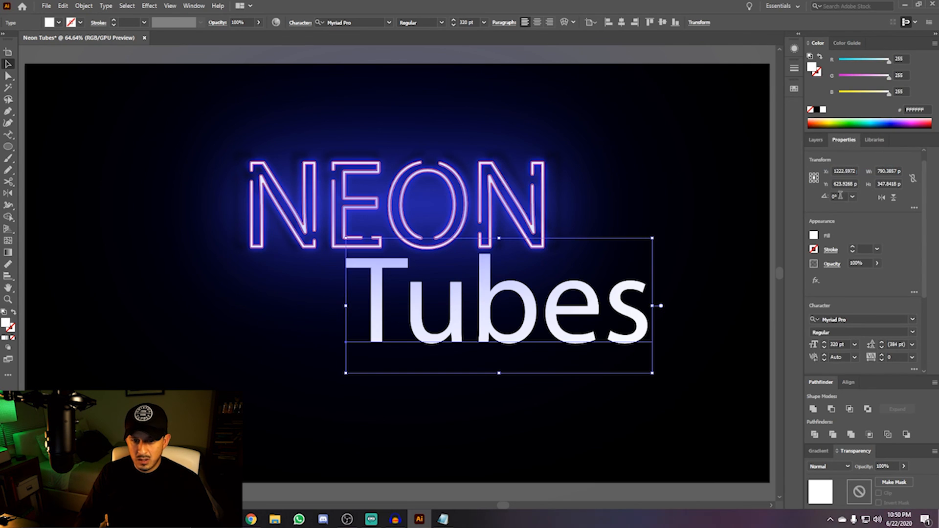
click(913, 319)
scroll(738, 449, down, 15)
text(hand)
click(756, 383)
Move the Tubes text below NEON, lock the Text: Neon layer, and center the text horizontally on the artboard.
drag(457, 328, 415, 350)
click(491, 198)
click(816, 140)
click(822, 166)
click(621, 22)
click(338, 360)
click(379, 346)
Expand the Tubes text into outlined shapes and rename the resulting group Tubes:.
click(84, 6)
click(98, 117)
click(442, 313)
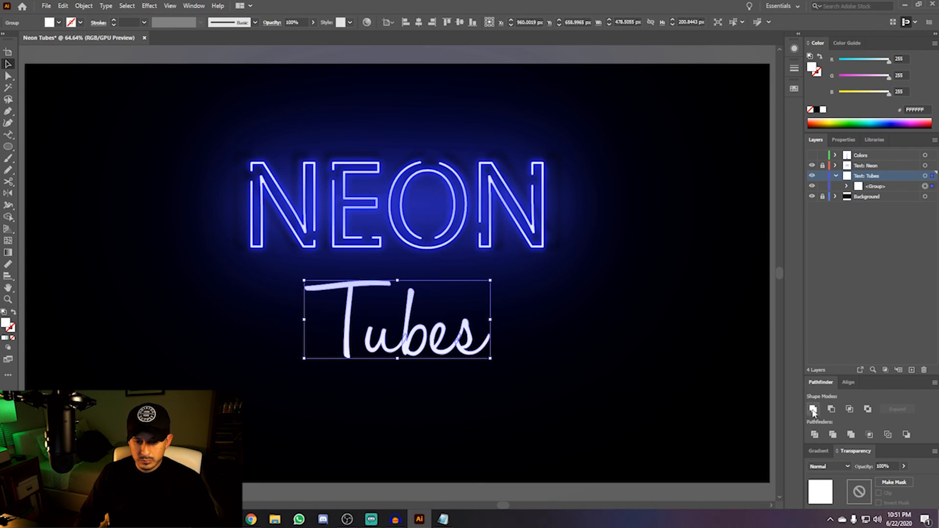
double_click(875, 187)
text(Tubes:)
key(Return)
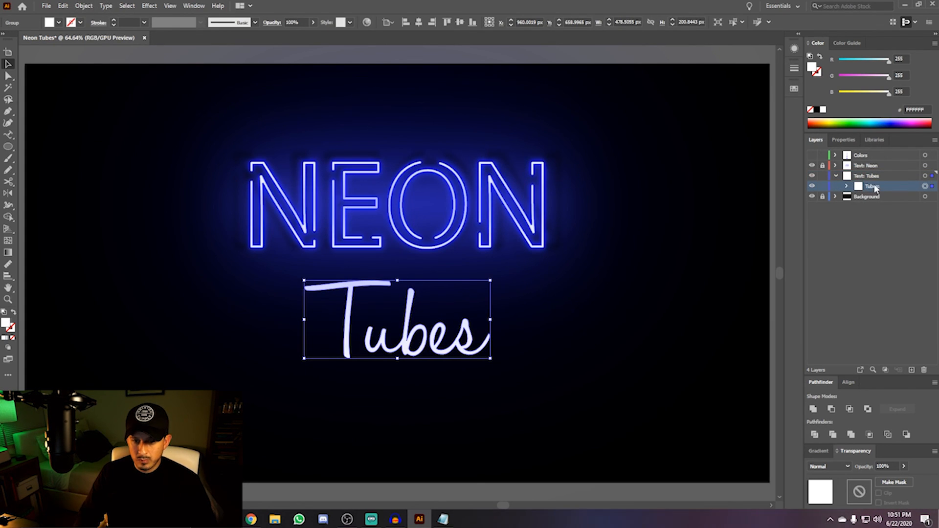
Copy the Tubes: group and paste seven copies directly behind it in the same position.
key(ctrl+c)
key(ctrl+b)
key(ctrl+b)
key(ctrl+b)
key(ctrl+b)
key(ctrl+b)
key(ctrl+b)
key(ctrl+b)
Rename the first four Tubes groups Tubes:Thin White, Tubes:Main, Tubes:Main Blur and Tubes:High Shine.
double_click(872, 187)
key(Right)
text(Thin White)
key(Tab)
key(Right)
text(Main)
key(Tab)
key(Right)
text(Main Blur)
key(Tab)
key(Right)
text(High Shine)
key(Tab)
Rename the remaining four Tubes groups Tubes:Shadow, Tubes:Mid Shine, Tubes:Low Shine and Tubes:BG Shine.
key(Right)
text(Shadow)
key(Tab)
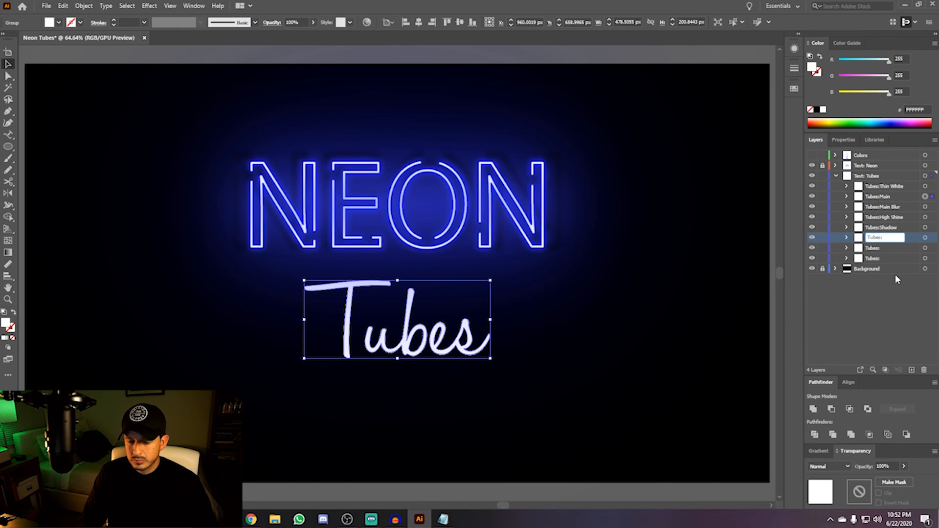
key(Right)
text(Mid Shine)
key(Tab)
key(Right)
text(Low Shine)
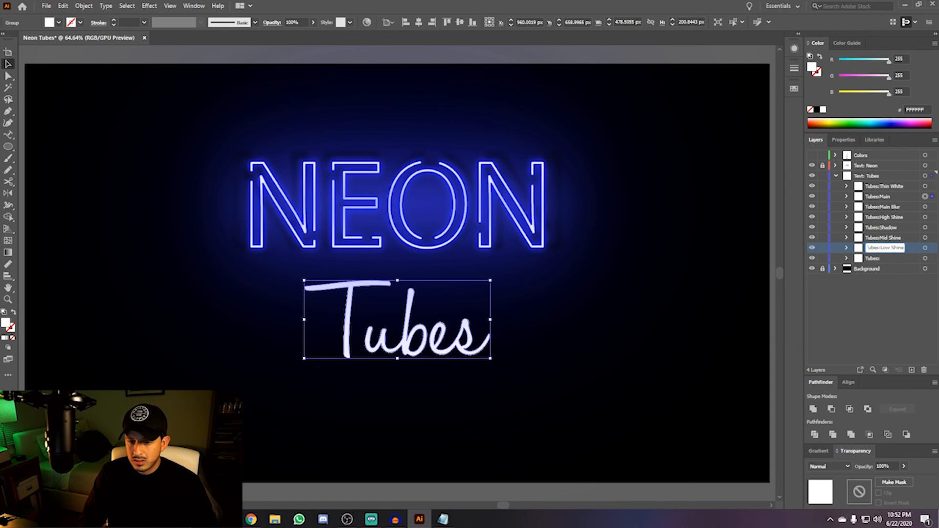
key(Tab)
text(BG Shine)
Apply an Offset Path effect of -1 px to the Tubes:Thin White lettering and select the Tubes:Main Blur lettering.
click(885, 187)
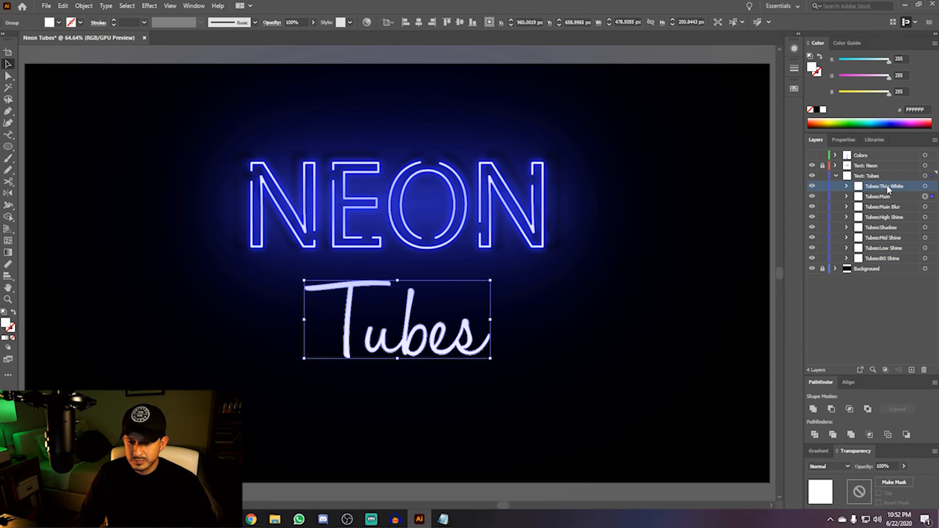
click(84, 6)
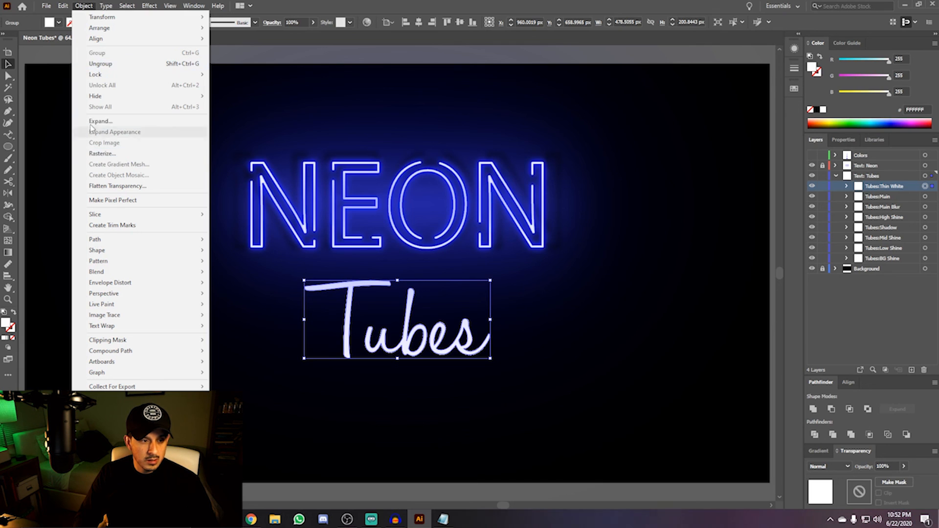
key(Escape)
click(149, 6)
mouse_move(164, 94)
click(281, 95)
key(Escape)
click(149, 6)
click(281, 94)
text(-1)
key(Return)
click(925, 207)
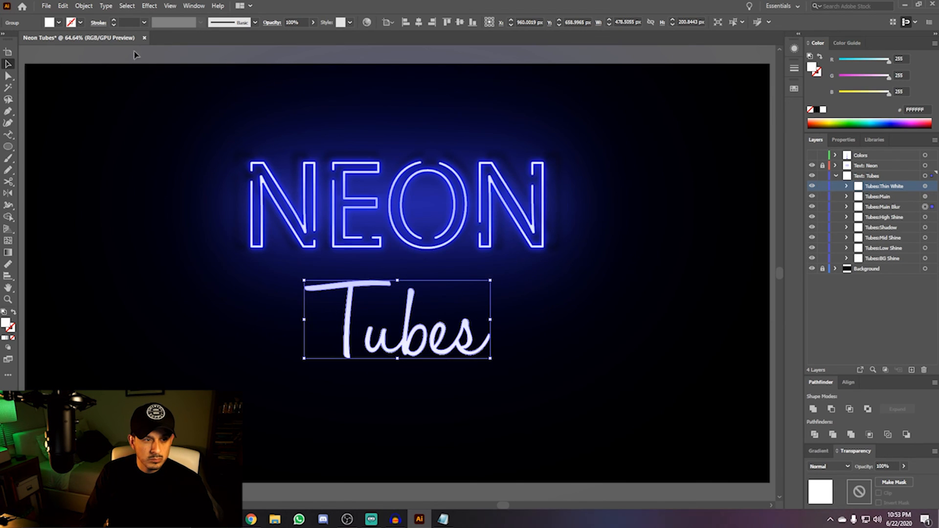
Show the Colors layer and draw a circle on it below the blue swatches to start a second palette.
click(638, 358)
click(812, 155)
click(861, 155)
key(l)
mouse_move(638, 297)
mouse_down()
mouse_move(658, 317)
mouse_move(647, 318)
mouse_move(647, 419)
mouse_move(666, 300)
mouse_up()
key(v)
Blend the new palette circles into five swatches running from white to magenta and expand the blend.
click(794, 89)
click(734, 115)
click(84, 6)
mouse_move(117, 271)
click(240, 274)
click(84, 5)
click(92, 123)
key(Return)
click(794, 89)
click(552, 372)
Color the Tubes:Main and Tubes:Main Blur lettering with the lightest pink swatch and Tubes:High Shine with the magenta swatch.
click(925, 197)
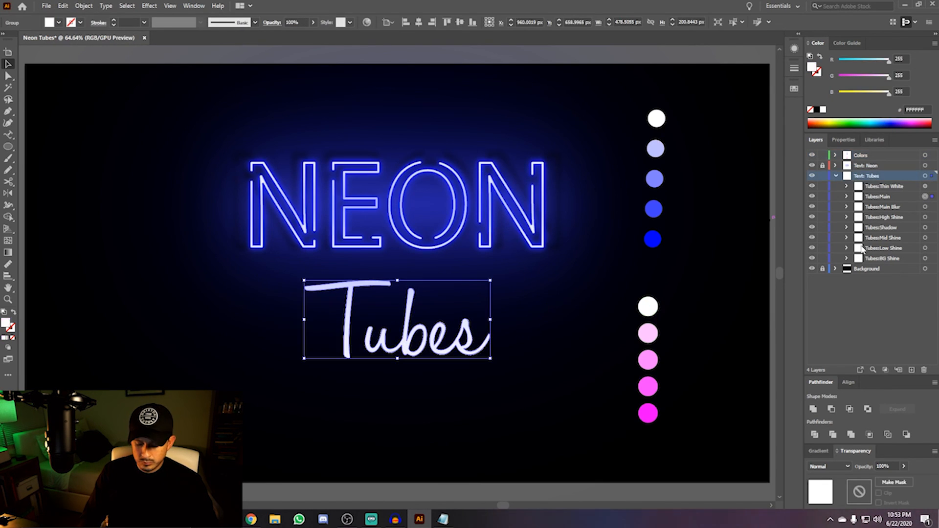
key(i)
click(648, 331)
click(925, 206)
click(648, 333)
click(925, 217)
click(649, 413)
Color Tubes:Shadow black, Tubes:Mid Shine and Tubes:Low Shine with the FF40FF pink swatch, and Tubes:BG Shine with the magenta swatch.
click(925, 228)
click(817, 110)
click(926, 237)
click(648, 386)
click(926, 248)
click(648, 386)
click(925, 259)
click(649, 414)
Check the effect applied to the Tubes:Main lettering in its appearance settings.
click(926, 197)
click(794, 49)
click(705, 73)
key(Return)
click(794, 48)
Apply an Offset Path effect of -1 px and a Gaussian Blur to the Tubes:Main Blur lettering.
click(925, 207)
click(147, 6)
mouse_move(171, 92)
click(274, 93)
text(-1)
key(Return)
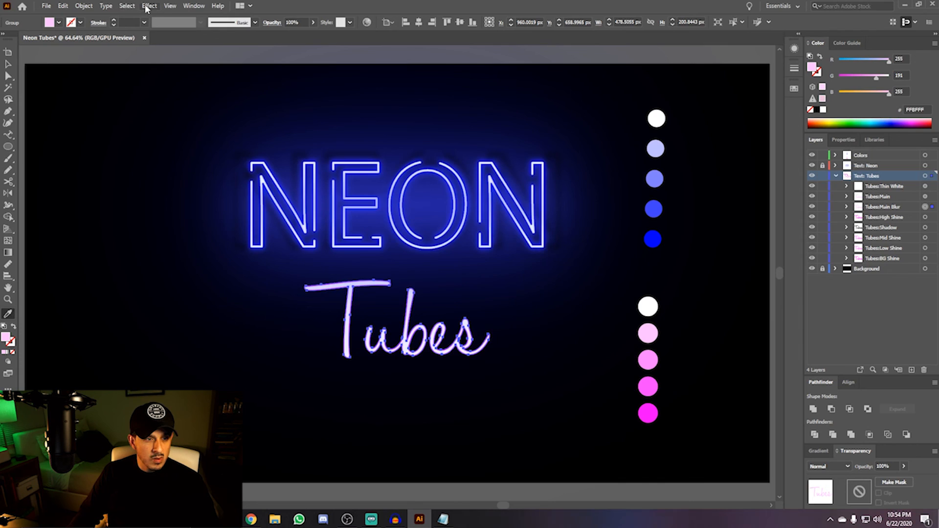
click(143, 6)
mouse_move(171, 165)
click(284, 166)
click(546, 309)
Apply a Gaussian Blur to the Tubes:High Shine lettering, and an Offset Path plus Gaussian Blur to Tubes:Shadow.
click(926, 228)
click(149, 5)
click(274, 168)
click(543, 309)
click(149, 6)
mouse_move(171, 92)
click(274, 93)
key(Return)
click(150, 6)
mouse_move(172, 169)
click(274, 169)
click(545, 308)
Apply a Gaussian Blur effect to the Tubes:Mid Shine lettering.
click(925, 238)
click(149, 5)
mouse_move(162, 169)
click(274, 169)
click(543, 308)
Apply an Offset Path effect and a Gaussian Blur with a 100-pixel radius to the Tubes:Low Shine lettering.
click(925, 248)
click(150, 6)
mouse_move(162, 93)
click(274, 91)
key(Return)
click(149, 5)
mouse_move(161, 170)
click(274, 170)
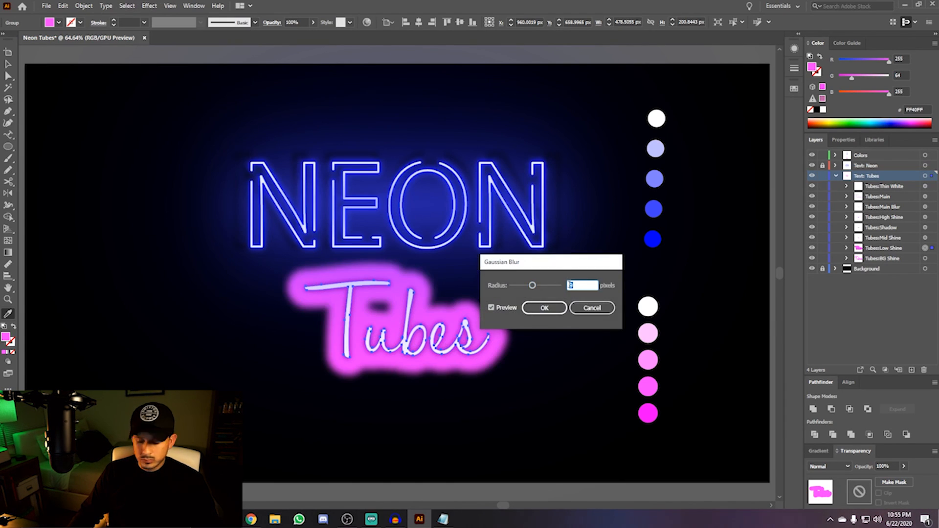
text(100)
click(545, 308)
Set the opacity of the Tubes:Low Shine lettering to 39%.
click(149, 6)
drag(893, 467, 870, 475)
text(39)
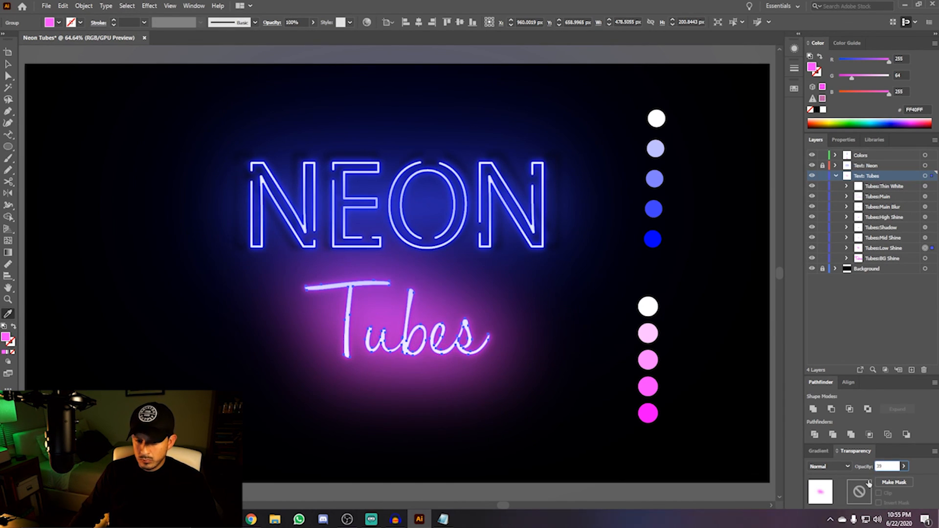
key(Return)
Apply an Offset Path effect of 120 px to the Tubes:BG Shine lettering.
click(925, 258)
click(150, 6)
click(274, 91)
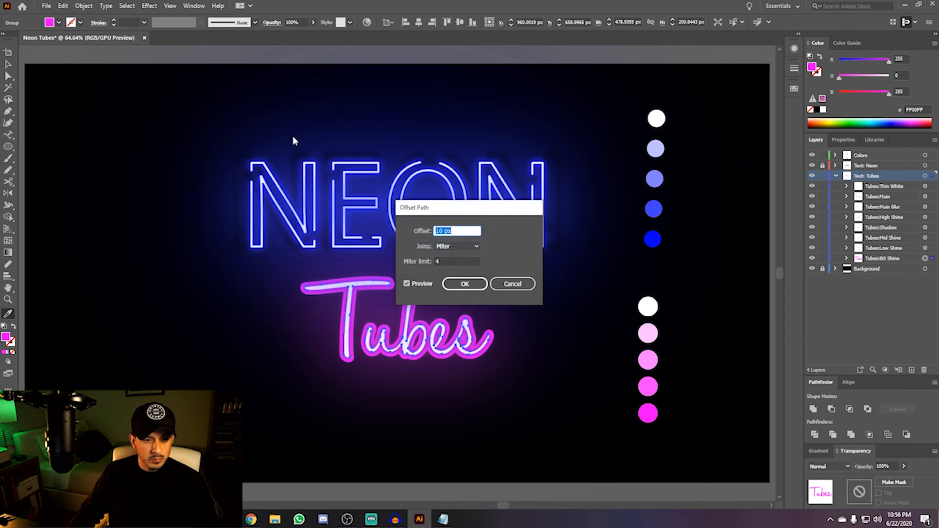
text(120)
key(Return)
Apply a Gaussian Blur with a 250-pixel radius to Tubes:BG Shine and set its opacity to 25%.
click(150, 6)
mouse_move(161, 170)
click(274, 169)
drag(581, 285, 557, 286)
text(250)
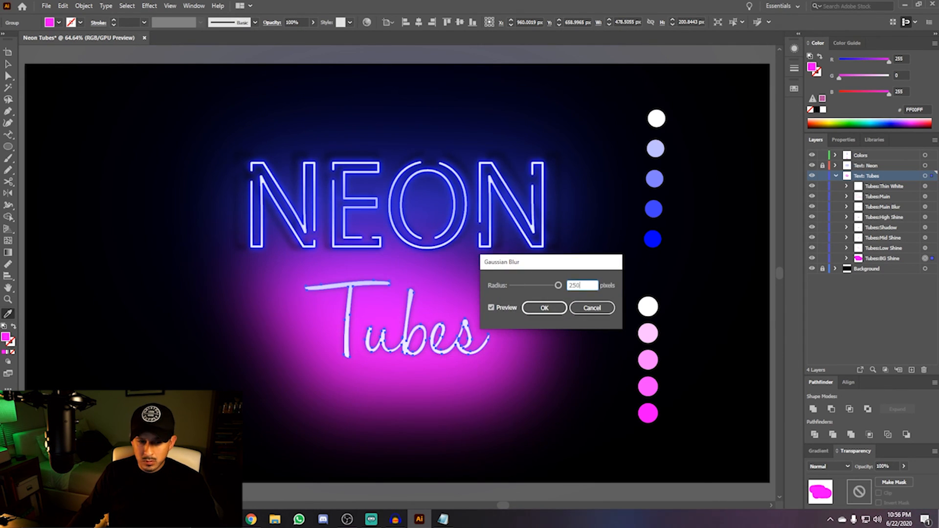
key(Return)
drag(893, 467, 872, 469)
text(25)
key(Return)
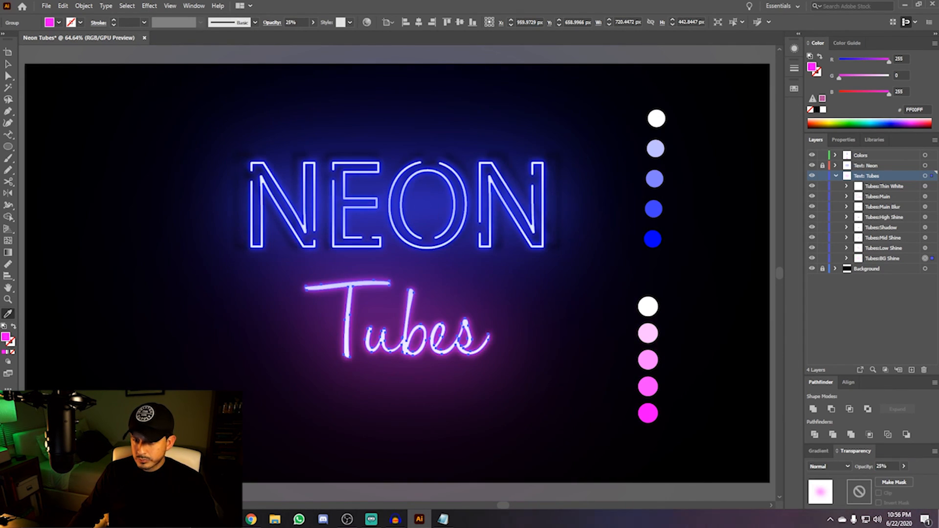
Hide the Colors layer and deselect the Tubes lettering to view the finished neon artwork.
click(813, 156)
ctrl+click(332, 318)
key(v)
drag(304, 280, 294, 275)
click(277, 337)
click(735, 490)
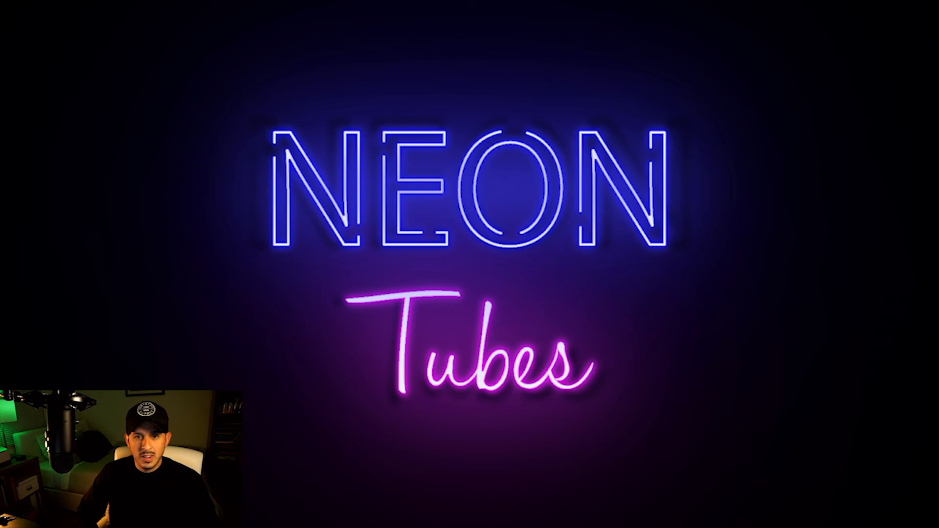